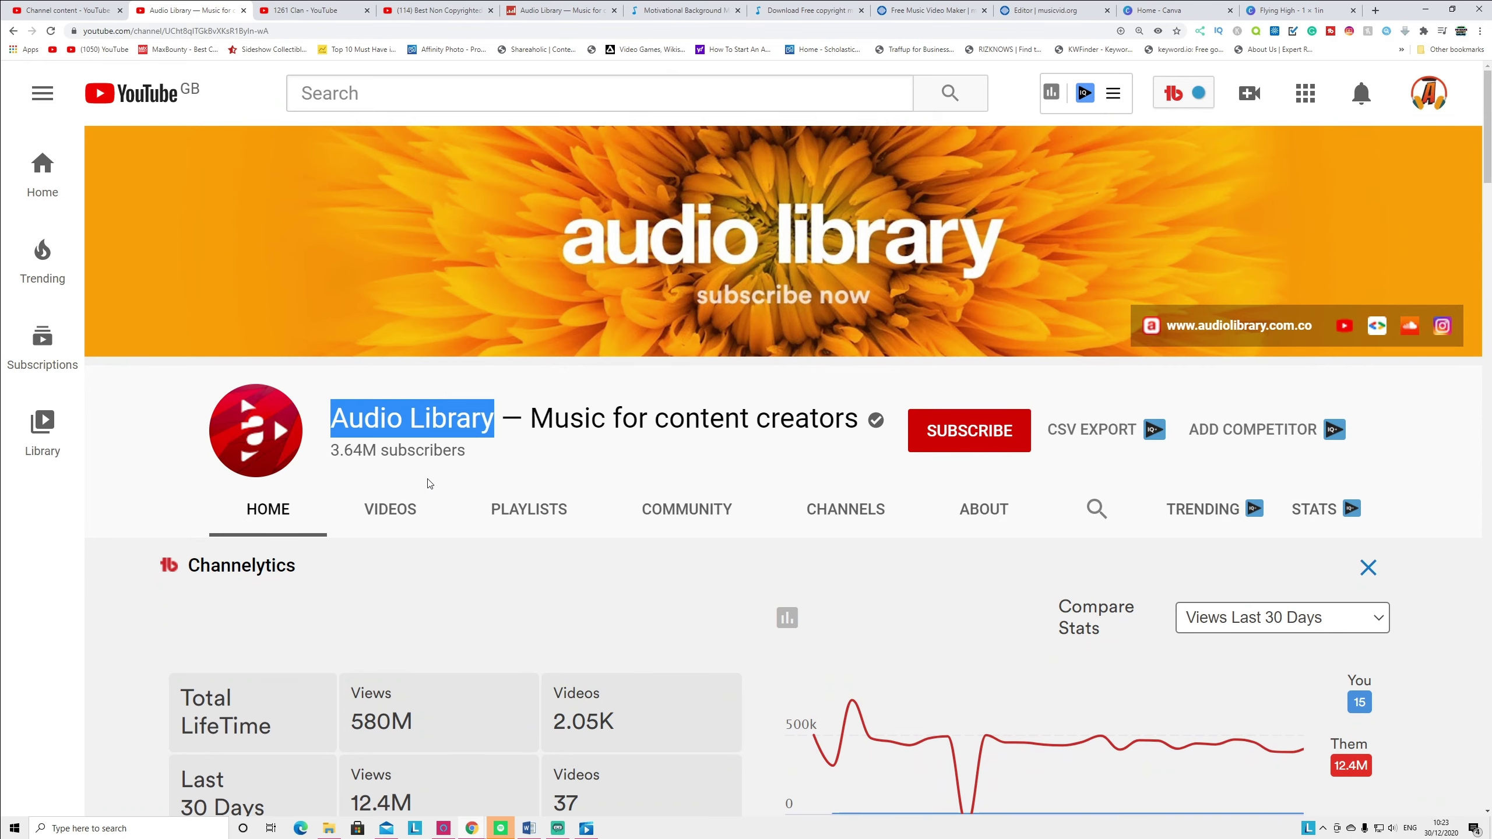
Examine the official music releases and recent uploads on the Audio Library YouTube channel
scroll(430, 483, "down", 12)
scroll(430, 483, "down", 3)
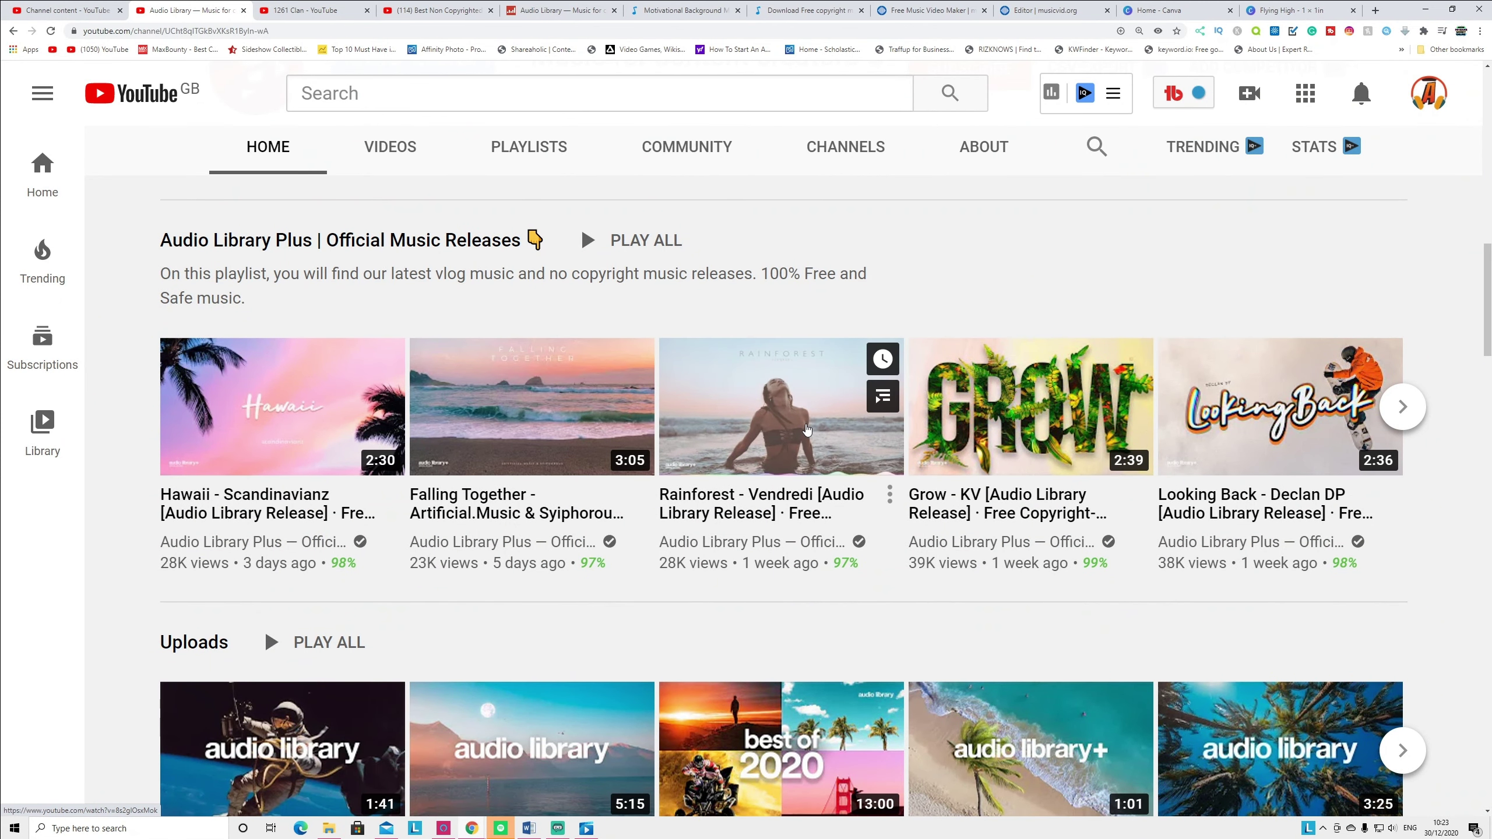
scroll(935, 646, "down", 3)
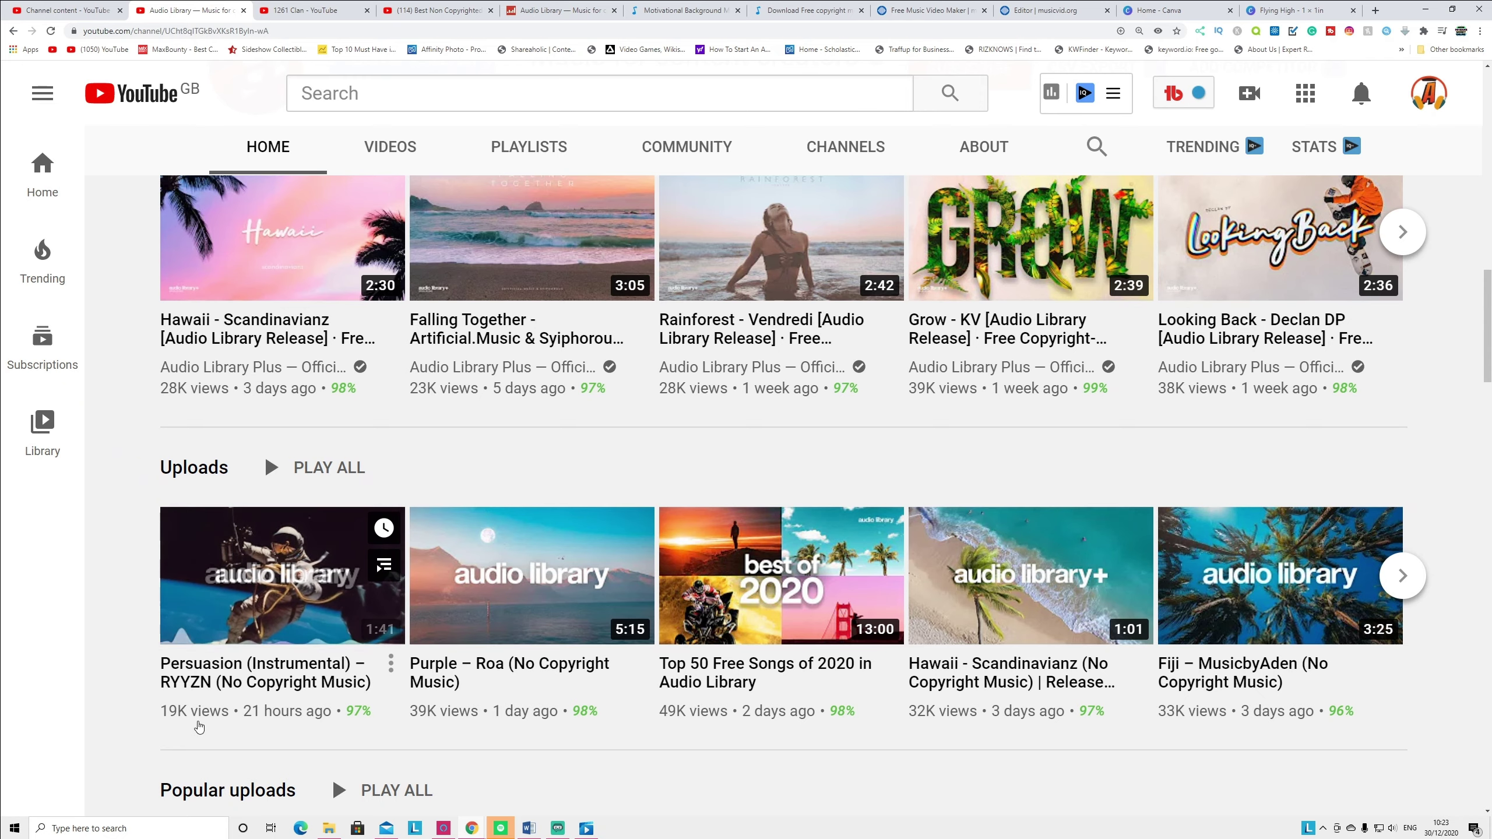
Examine the 1261 Clan channel's uploads and its video Best Non Copyrighted Music 2020 | 1 Hour Copyright Free Music Mix
left_click(282, 11)
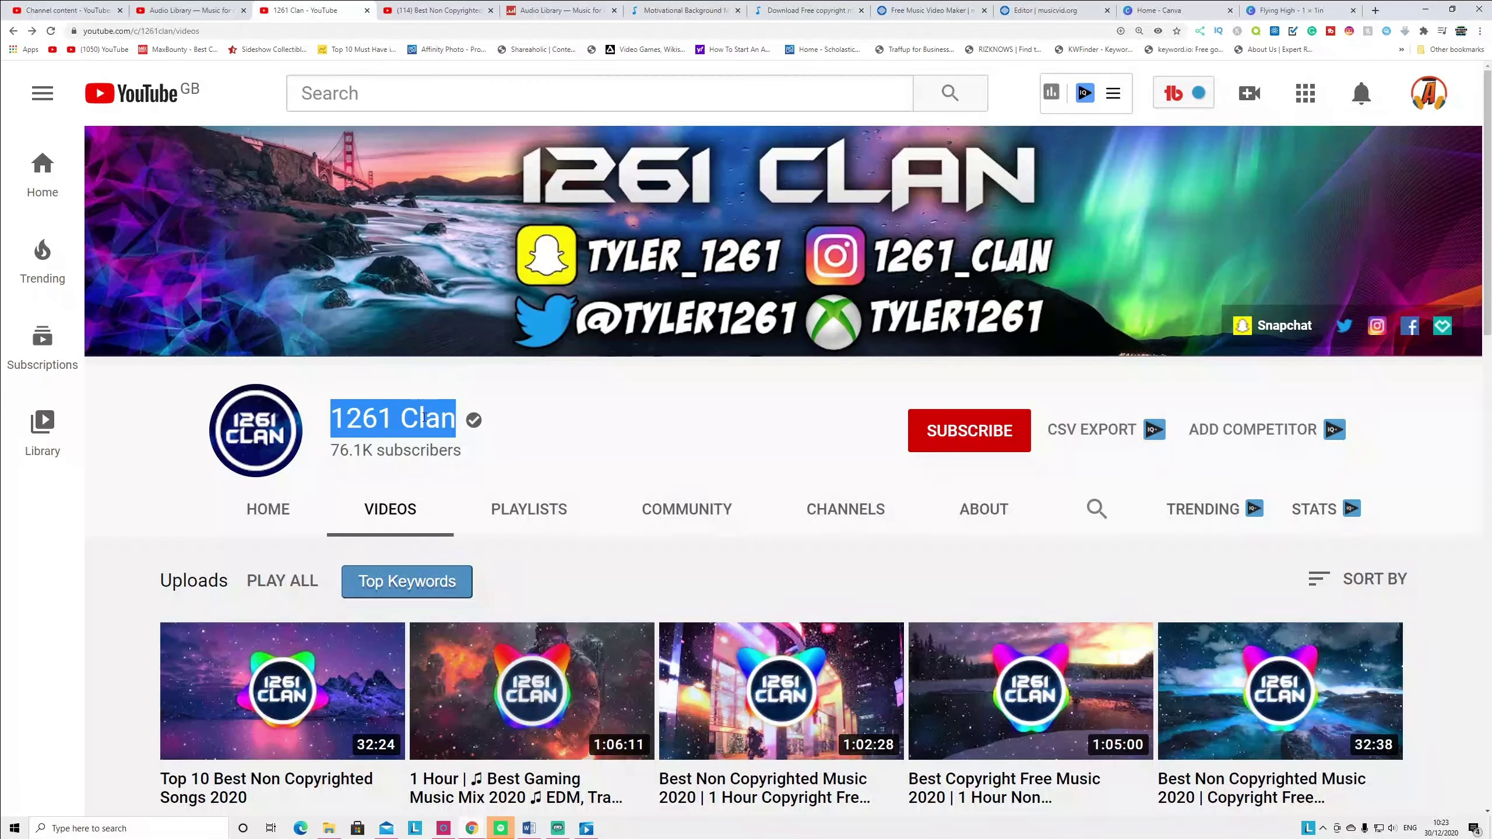
scroll(426, 423, "down", 4)
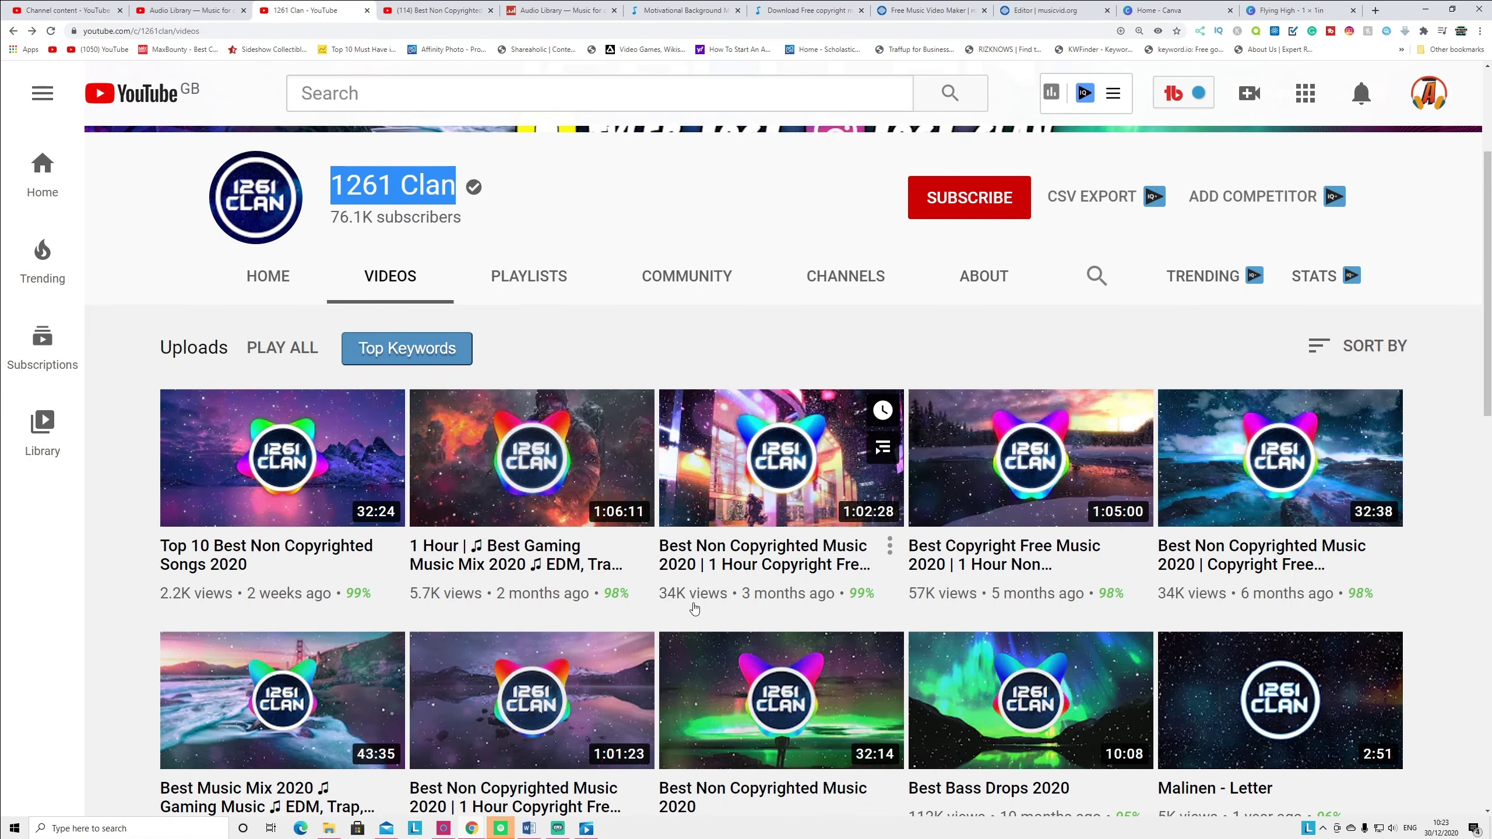
scroll(694, 608, "down", 3)
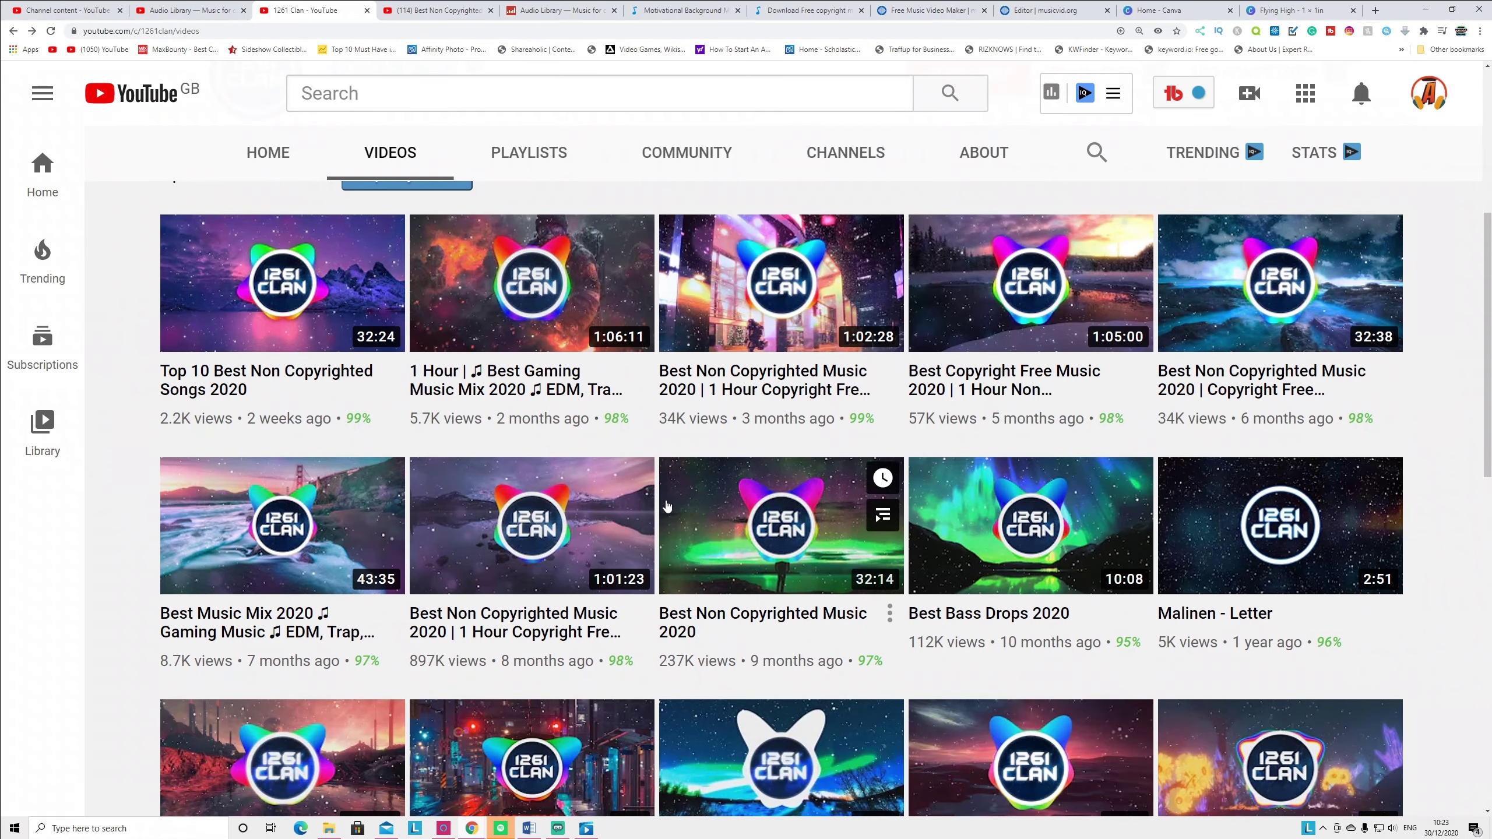
scroll(675, 488, "down", 3)
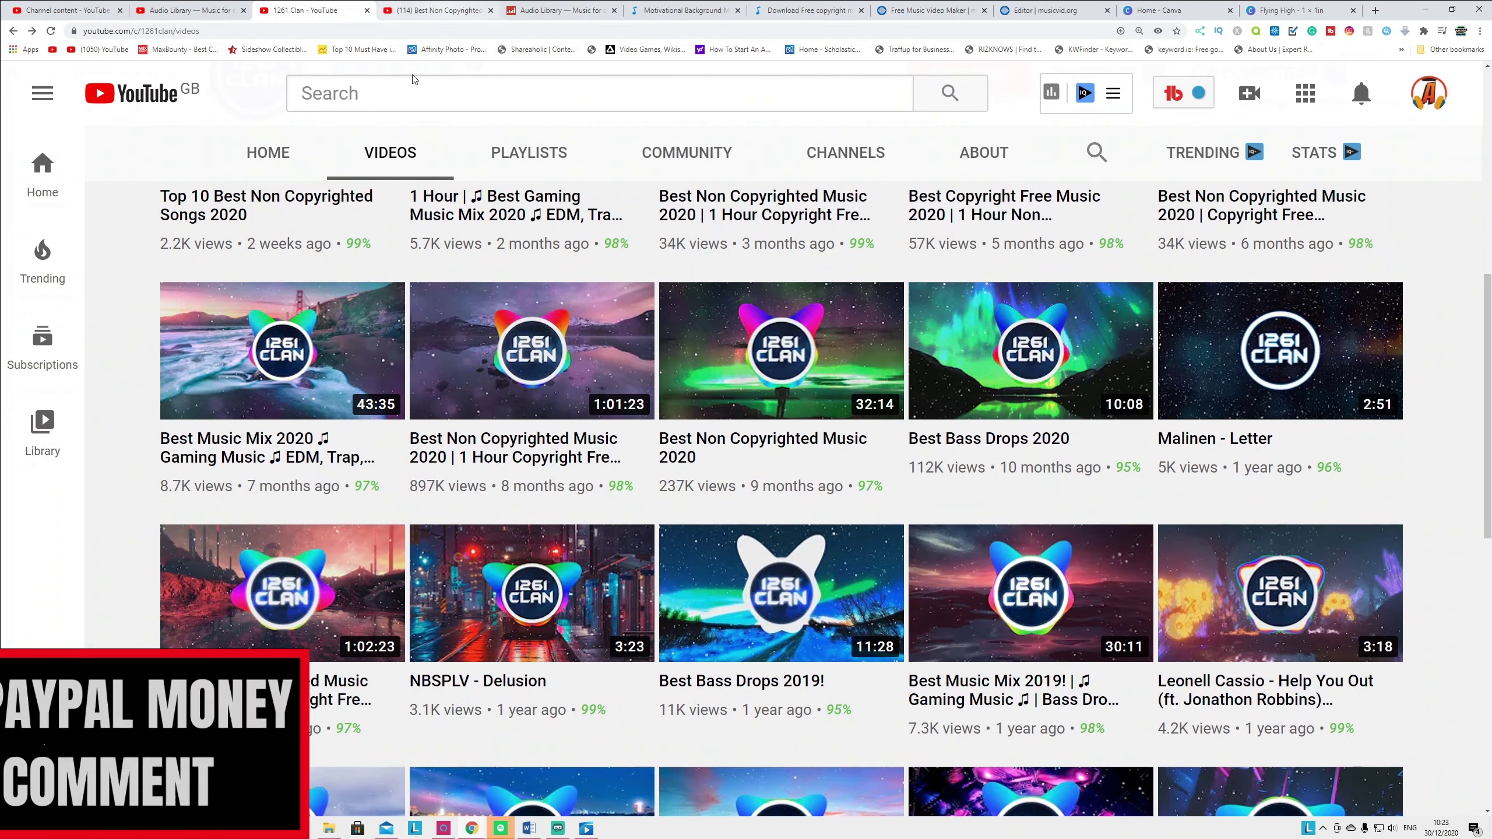
scroll(301, 151, "up", 1)
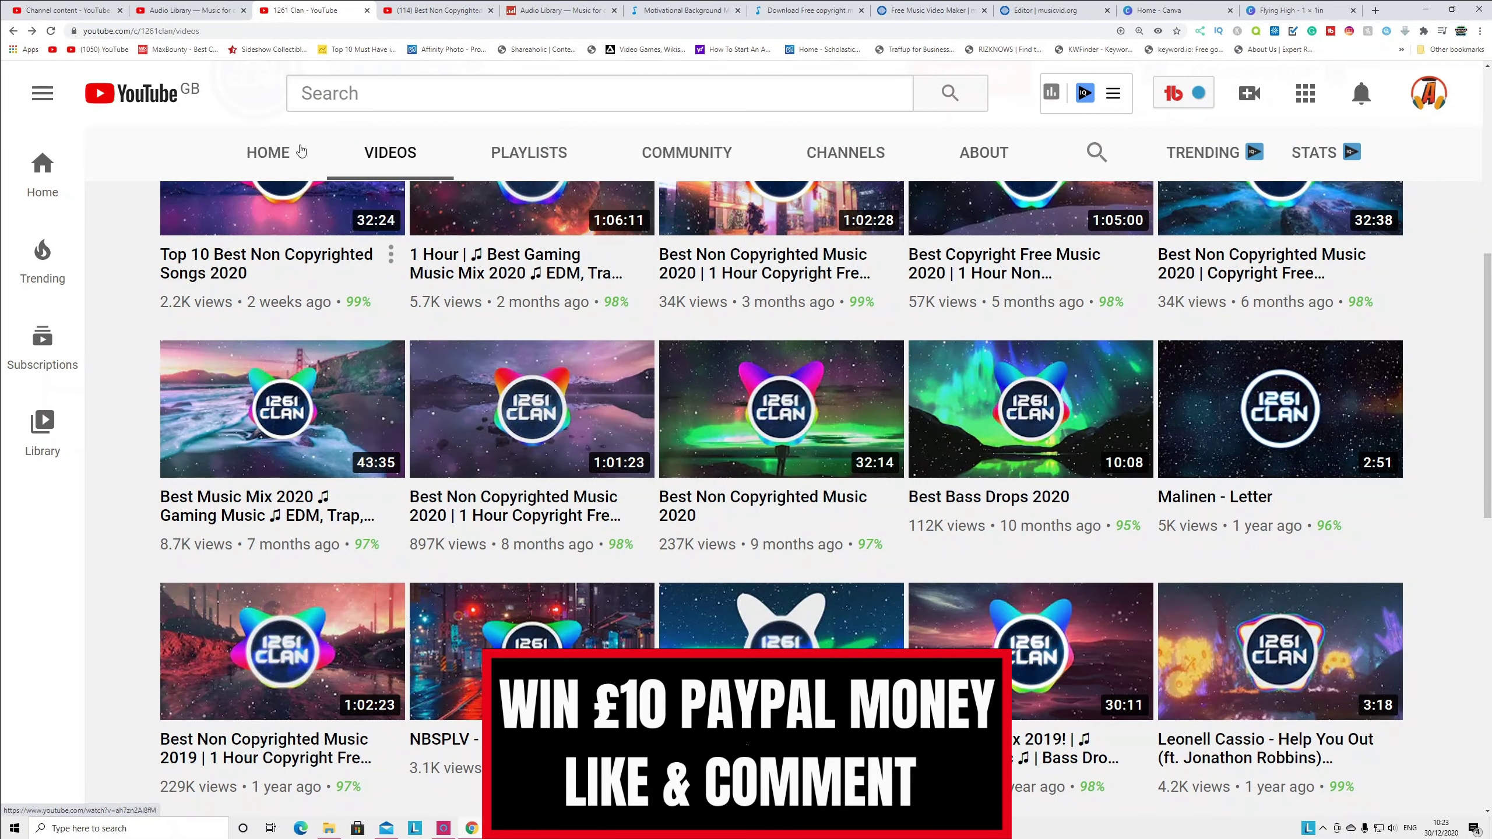
scroll(301, 151, "up", 9)
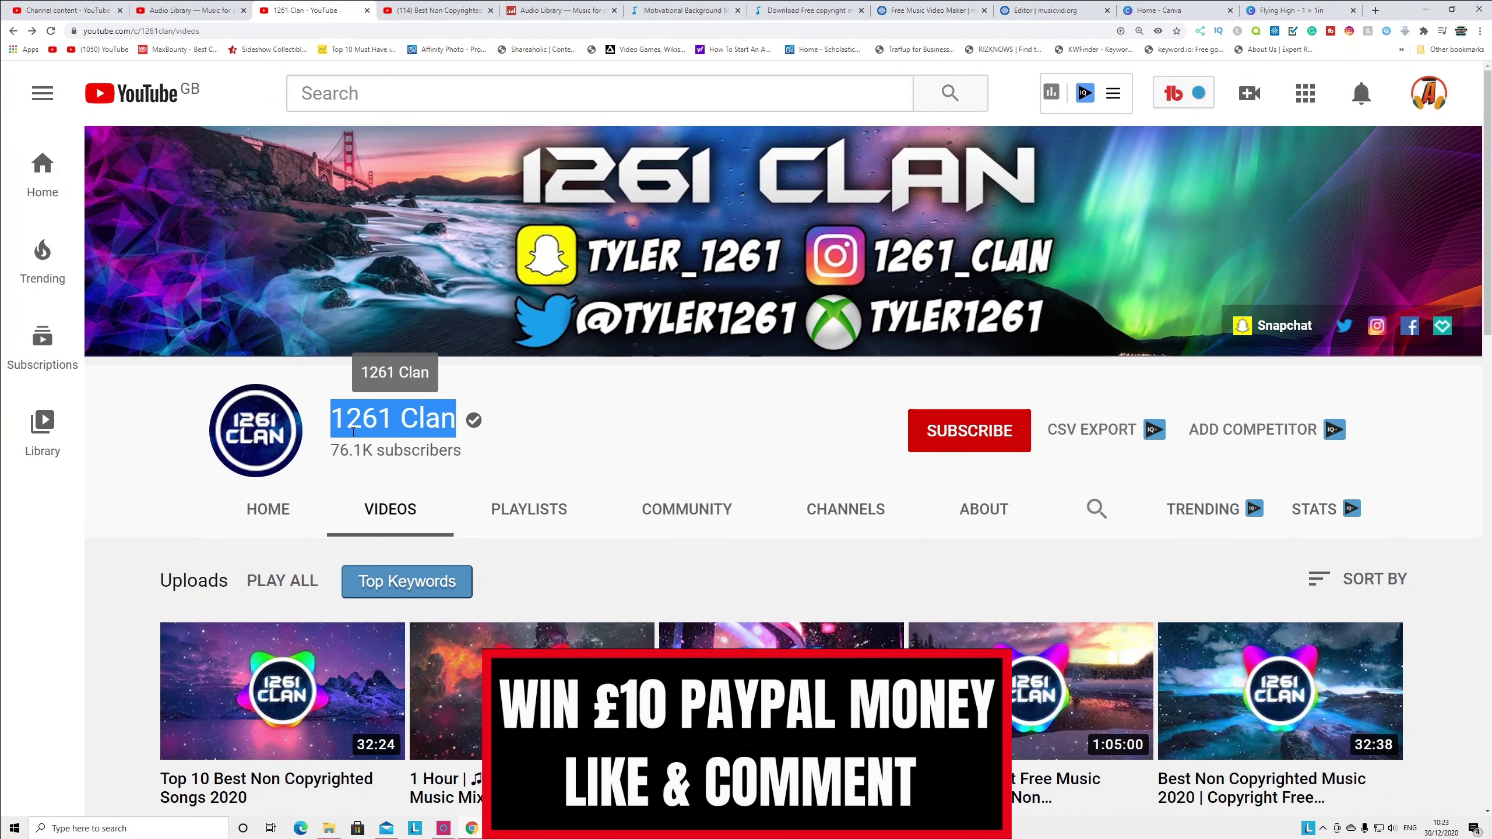
left_click(438, 10)
scroll(415, 500, "down", 4)
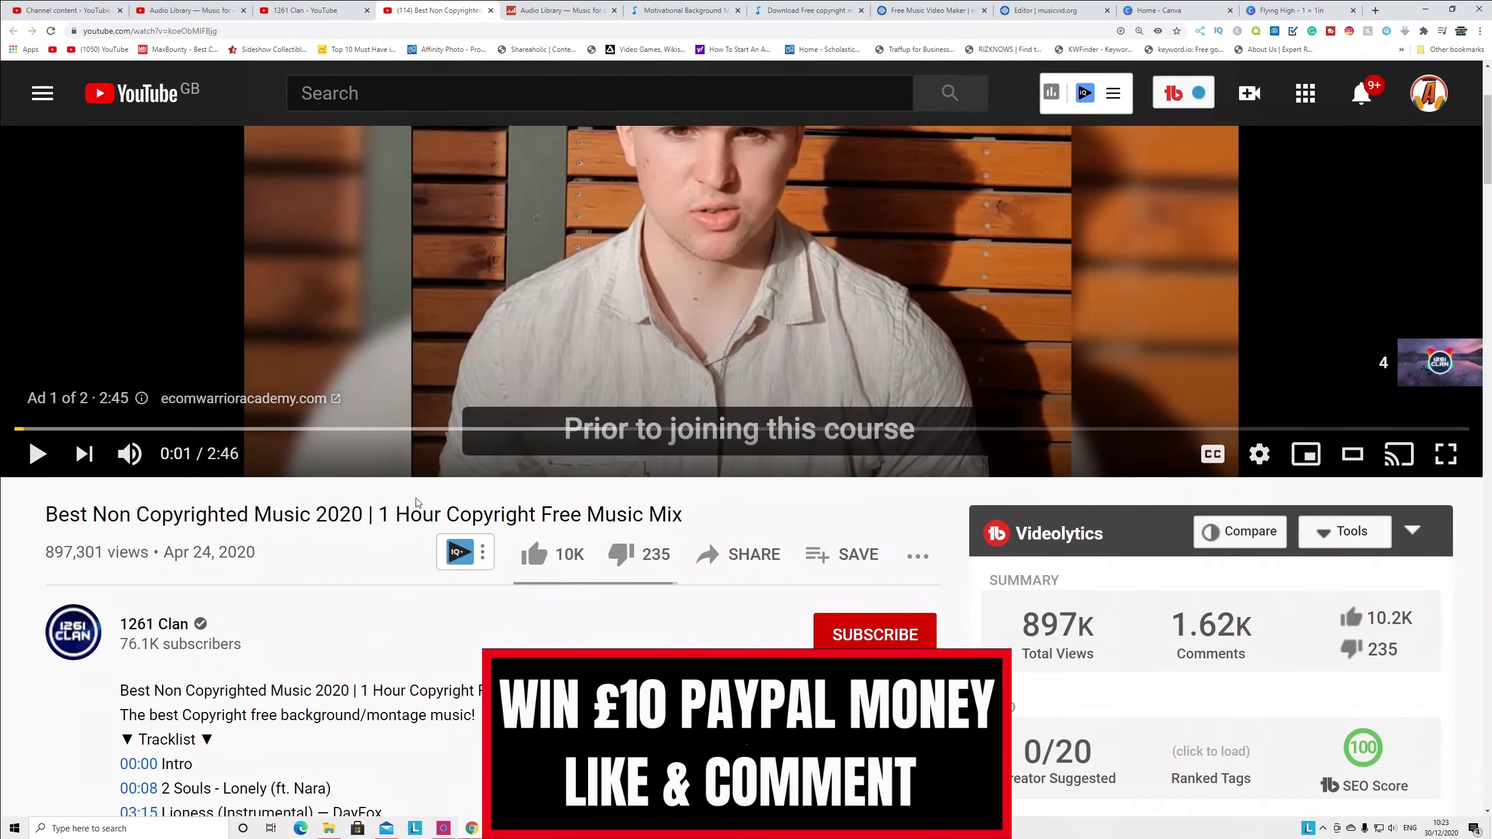
left_click(546, 10)
scroll(235, 306, "up", 3)
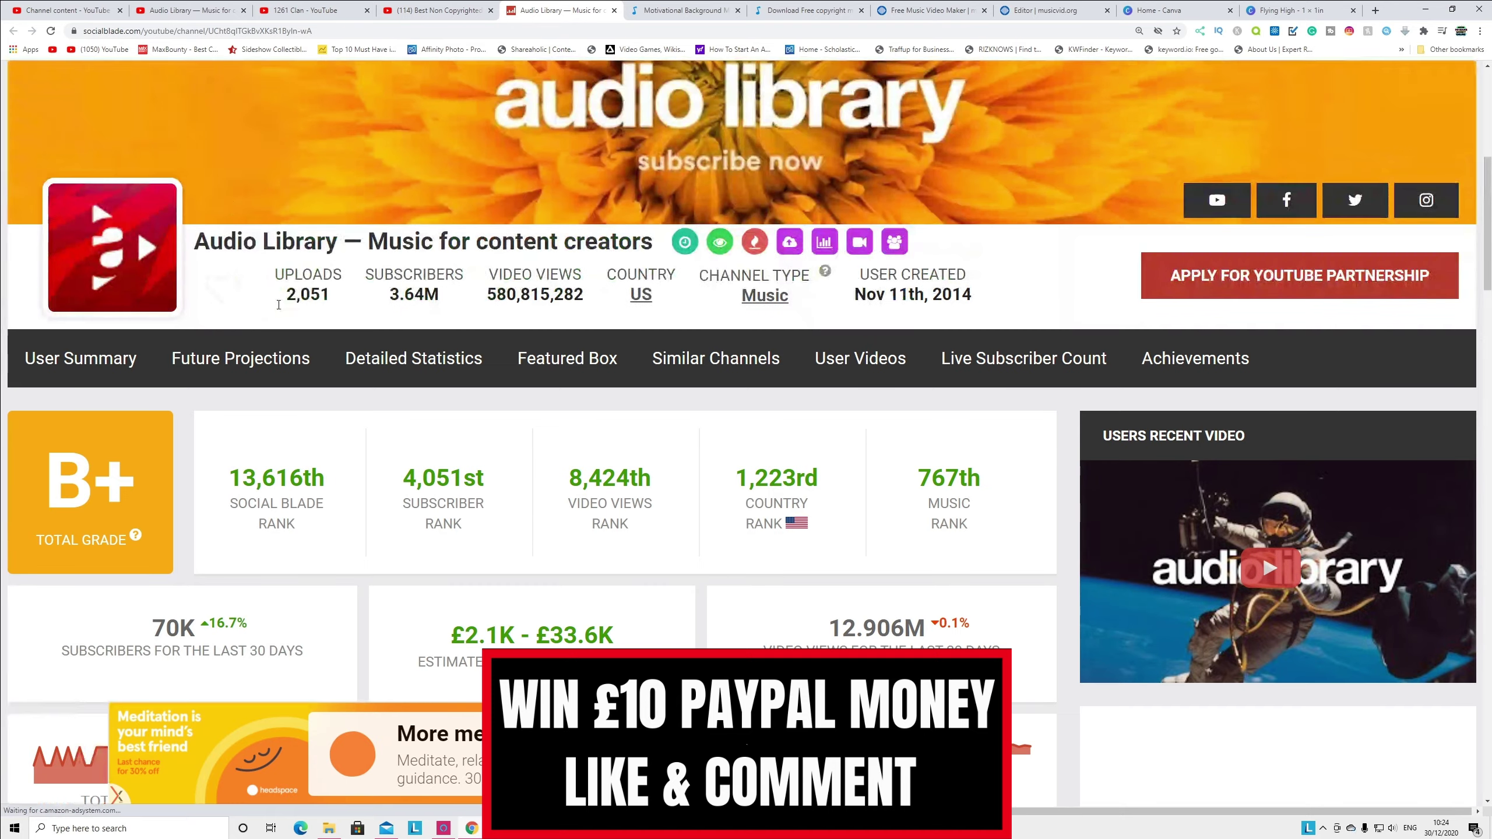
scroll(319, 435, "up", 4)
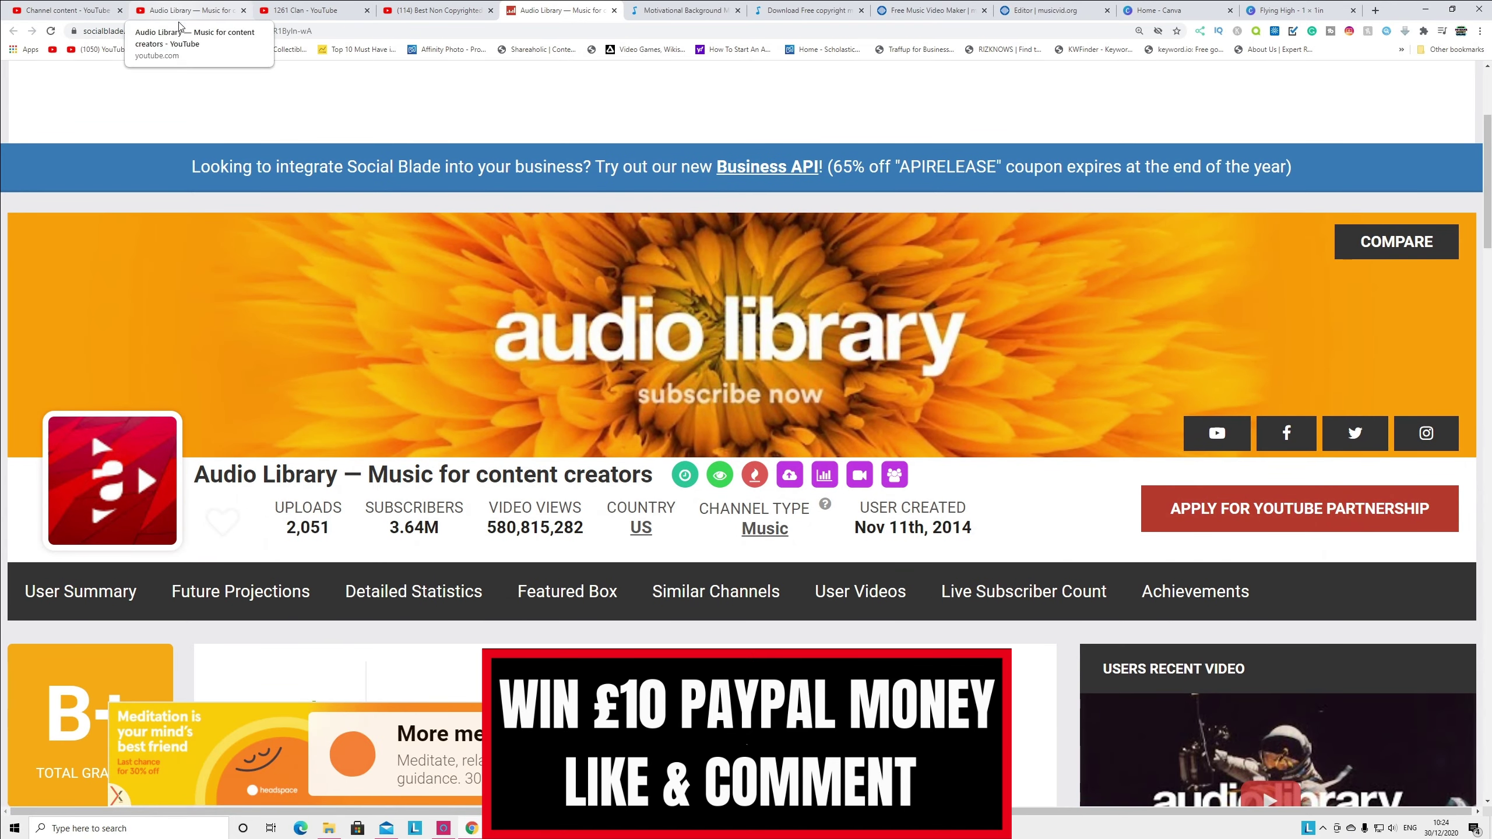
scroll(352, 411, "down", 3)
scroll(407, 407, "down", 2)
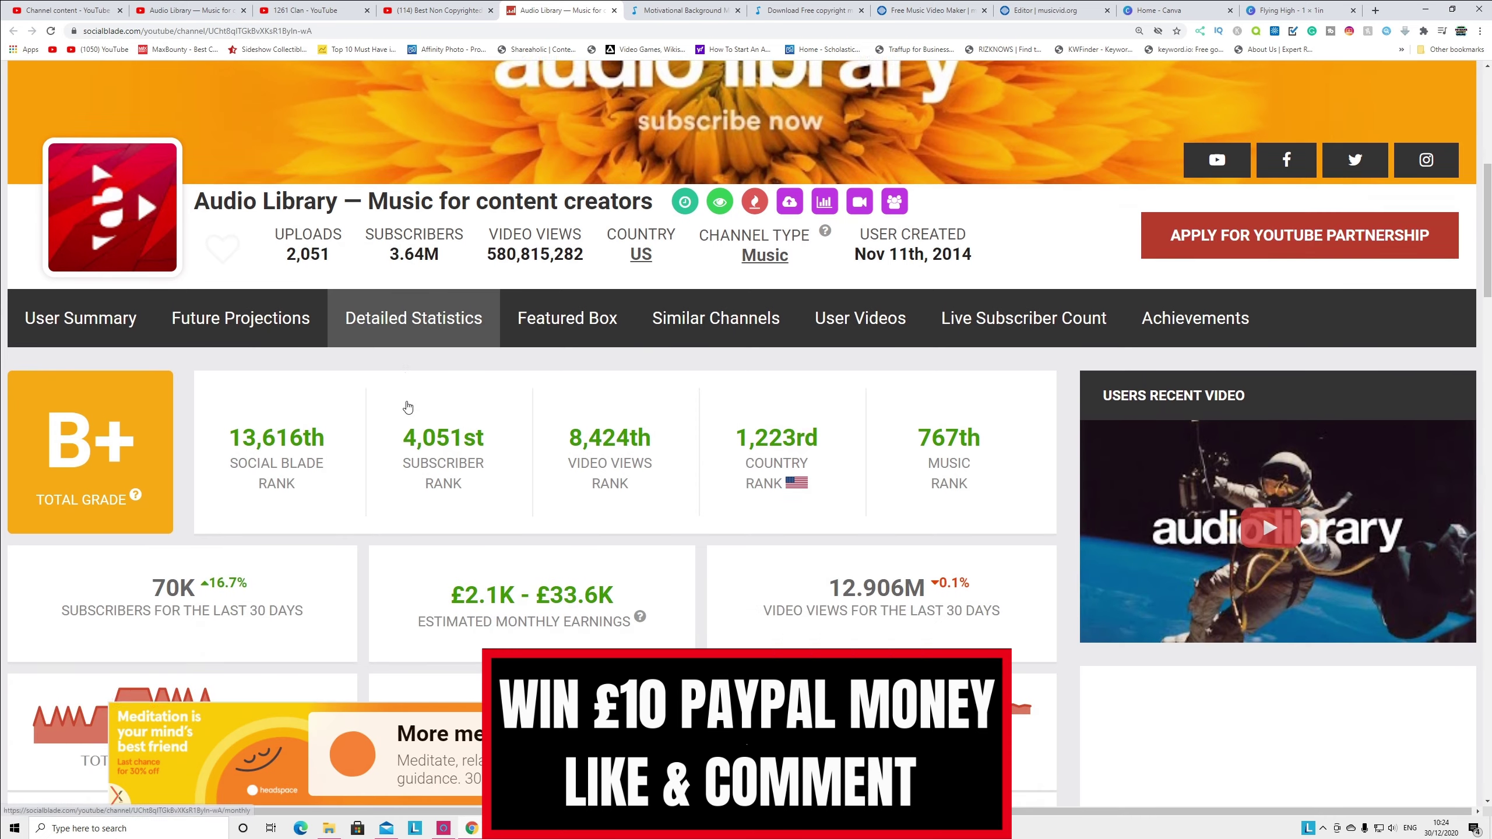
scroll(407, 407, "down", 3)
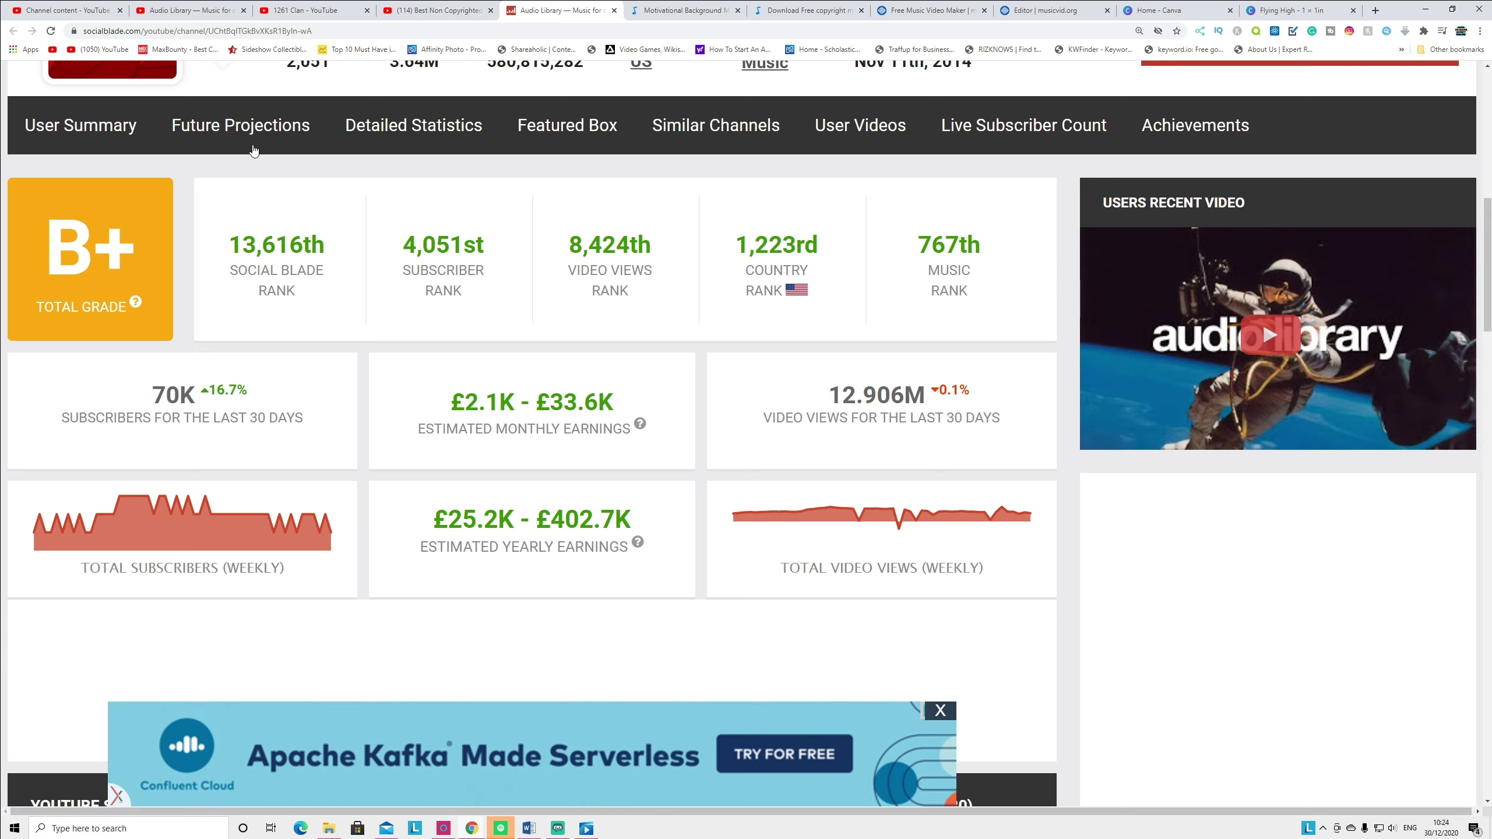
Check the Audiofy channel's uploads in YouTube Studio and read the usage terms on Chosic's motivational music page
left_click(186, 12)
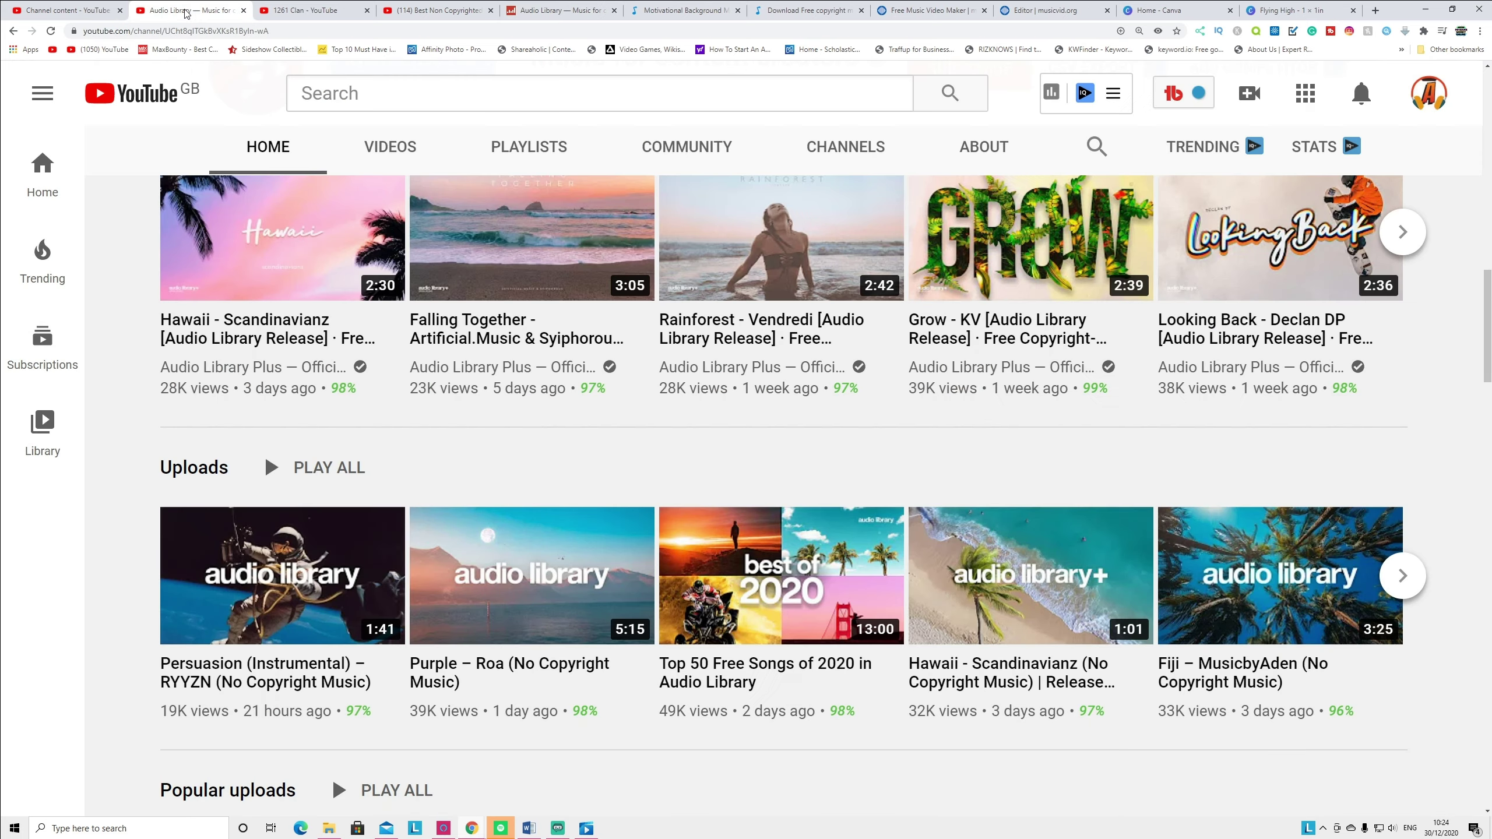
left_click(78, 7)
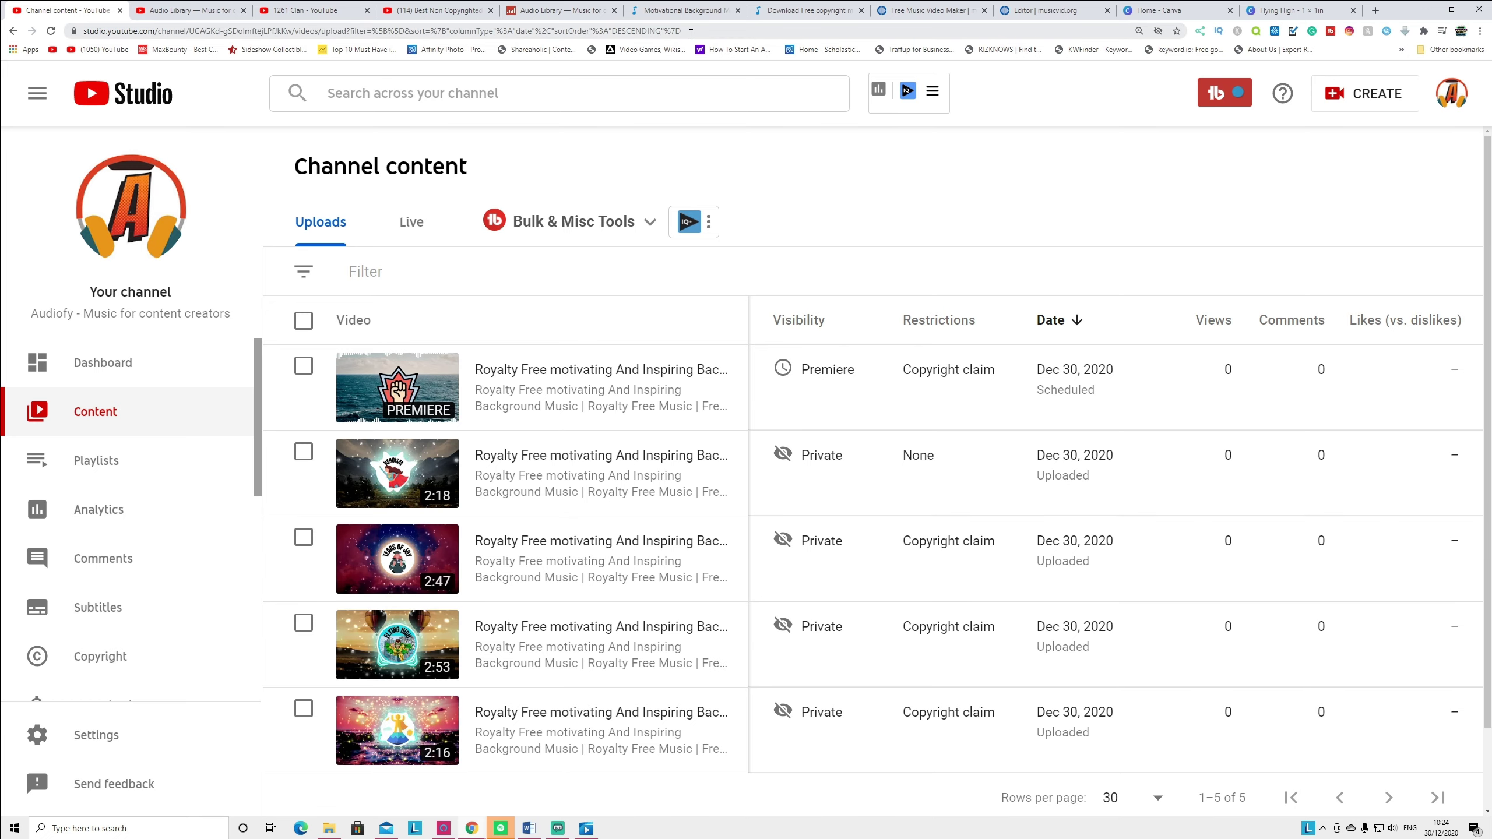
left_click(683, 10)
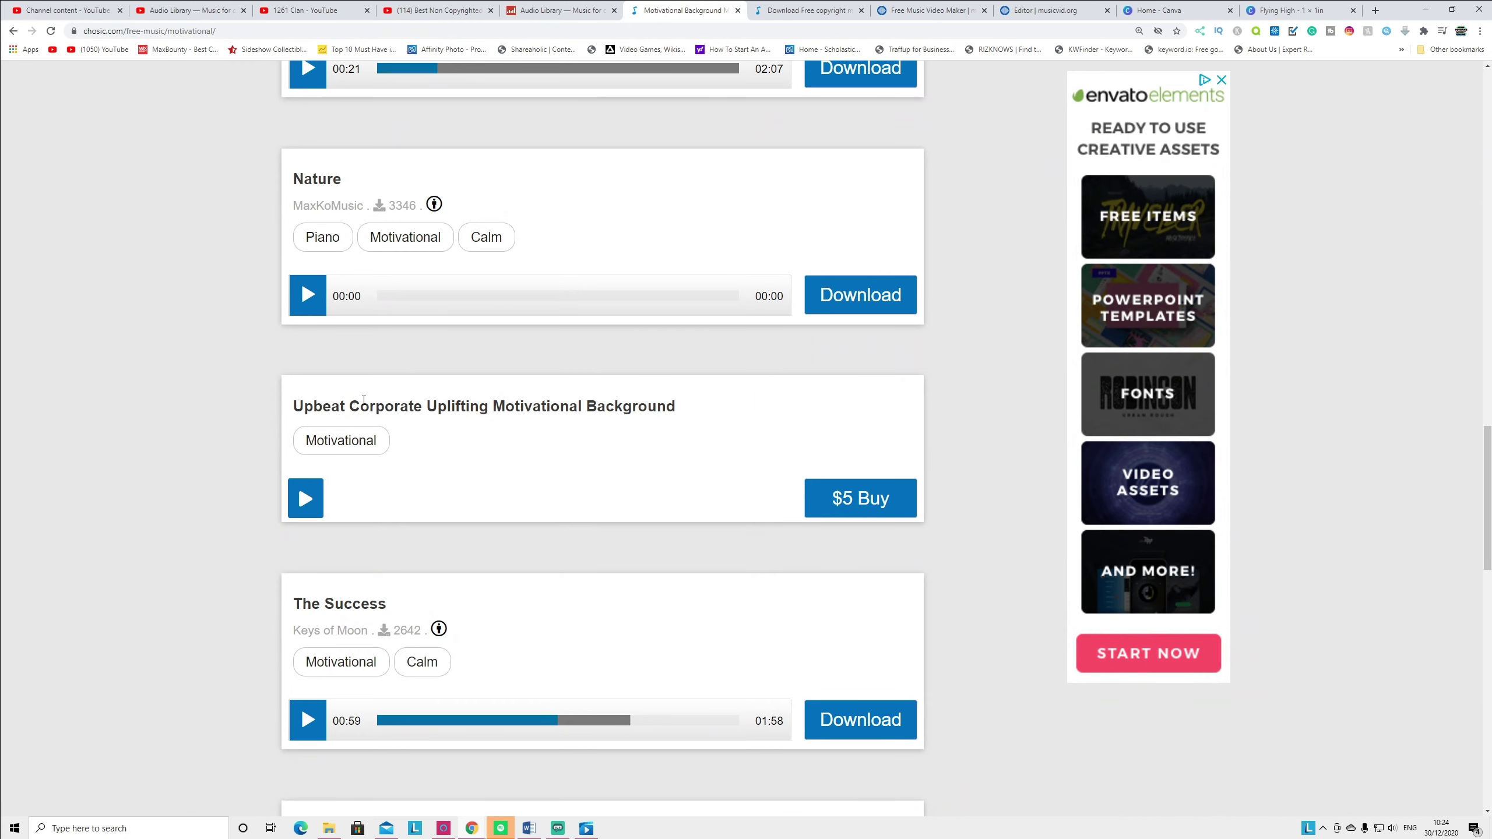
scroll(365, 402, "up", 15)
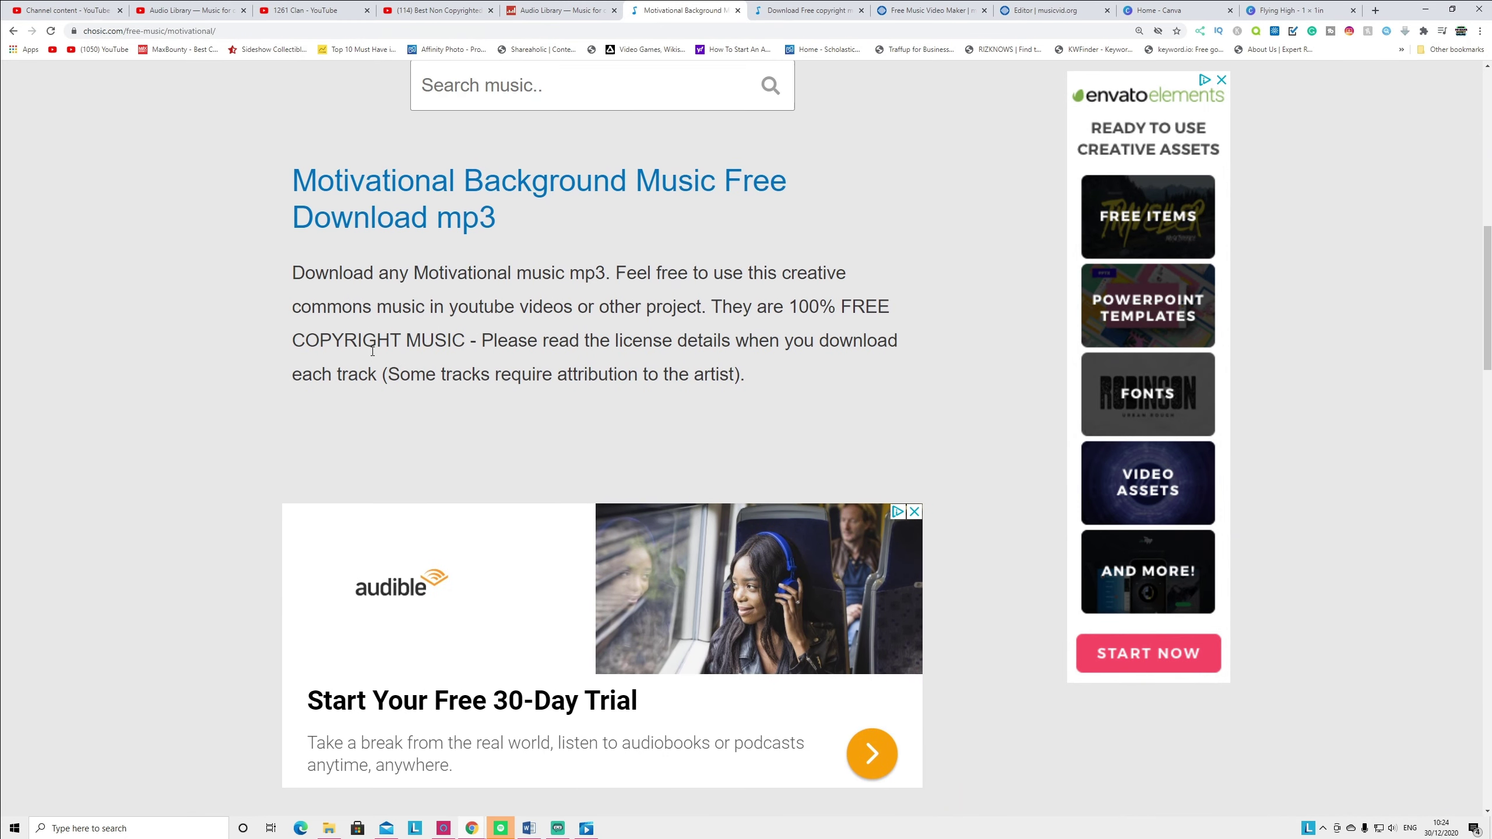
scroll(372, 351, "down", 8)
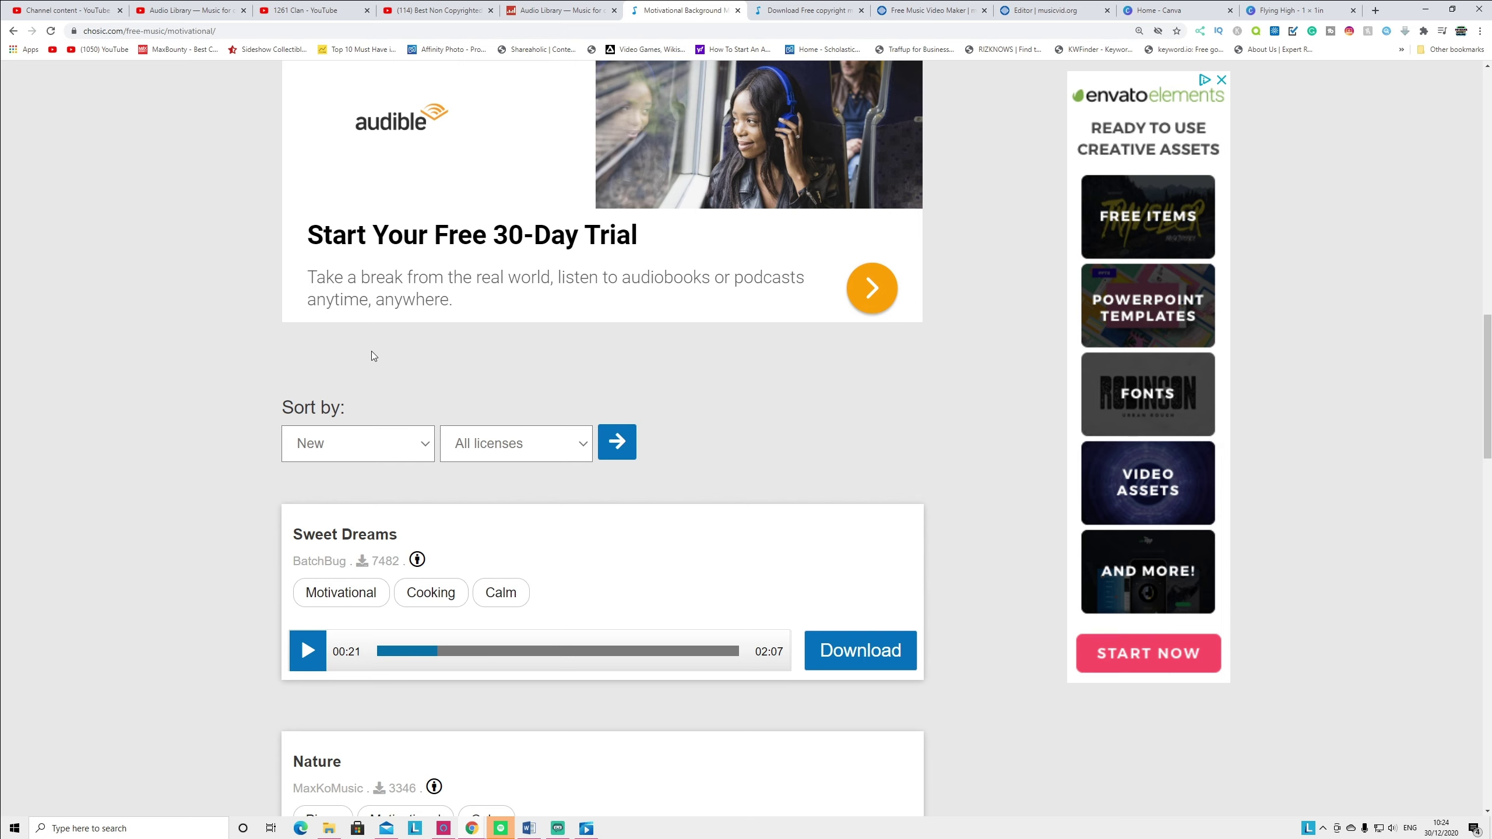
Look at the Audiofy uploads in YouTube Studio again and browse the downloadable motivational tracks on Chosic
left_click(176, 10)
left_click(29, 8)
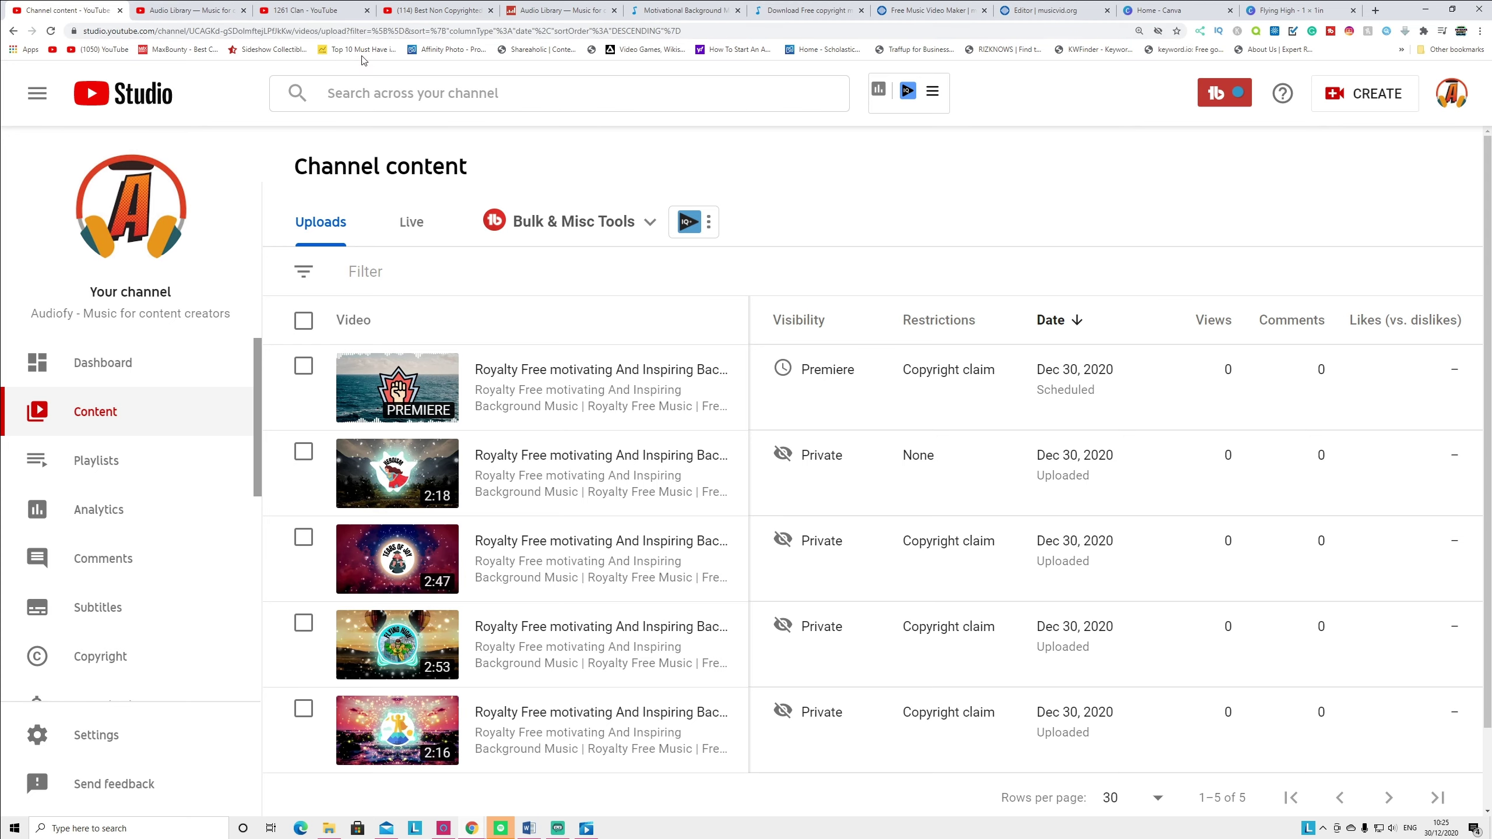
left_click(576, 11)
left_click(661, 10)
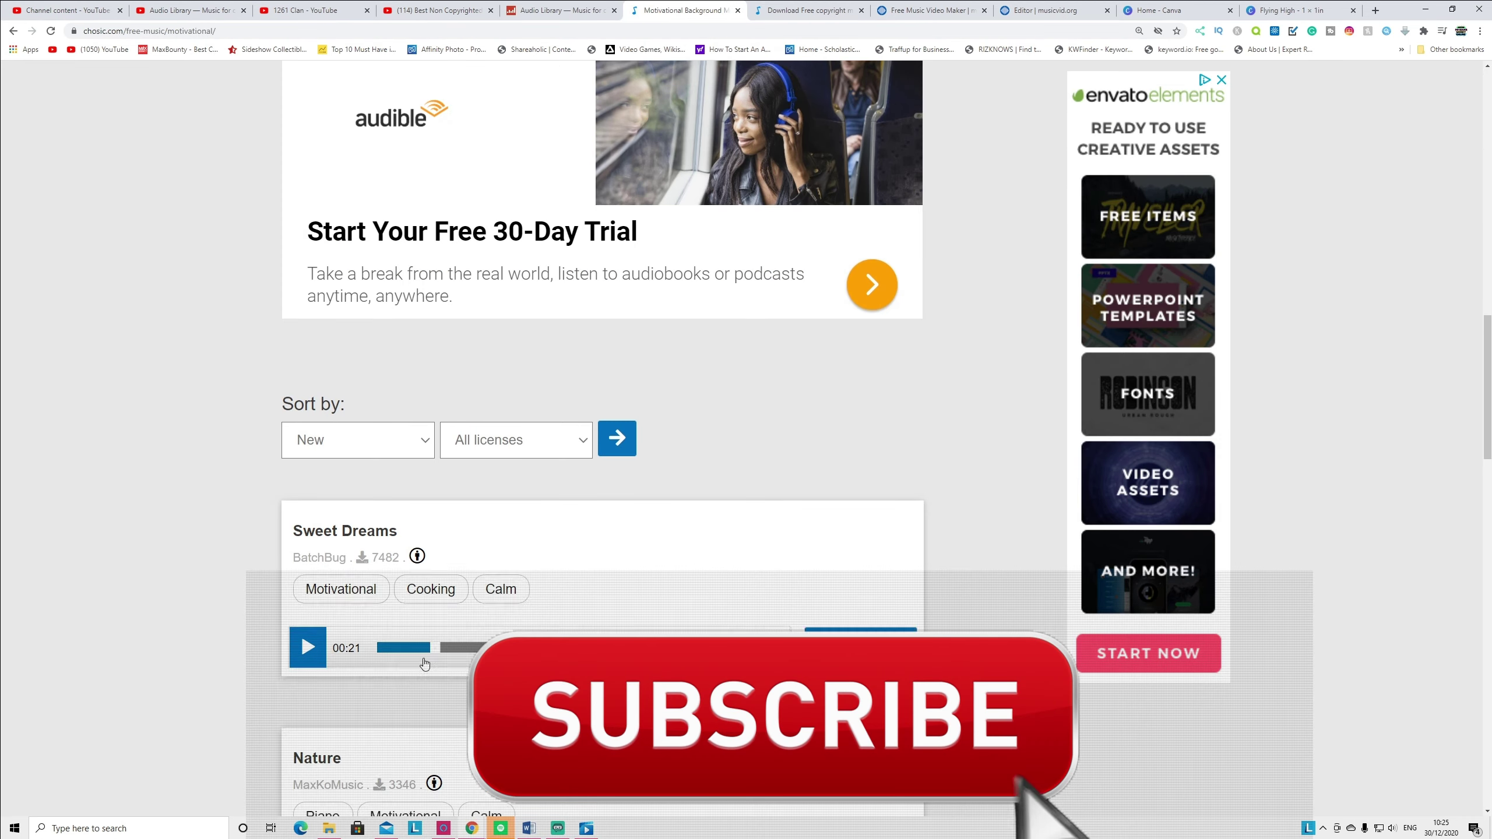
scroll(436, 305, "down", 10)
scroll(436, 305, "down", 5)
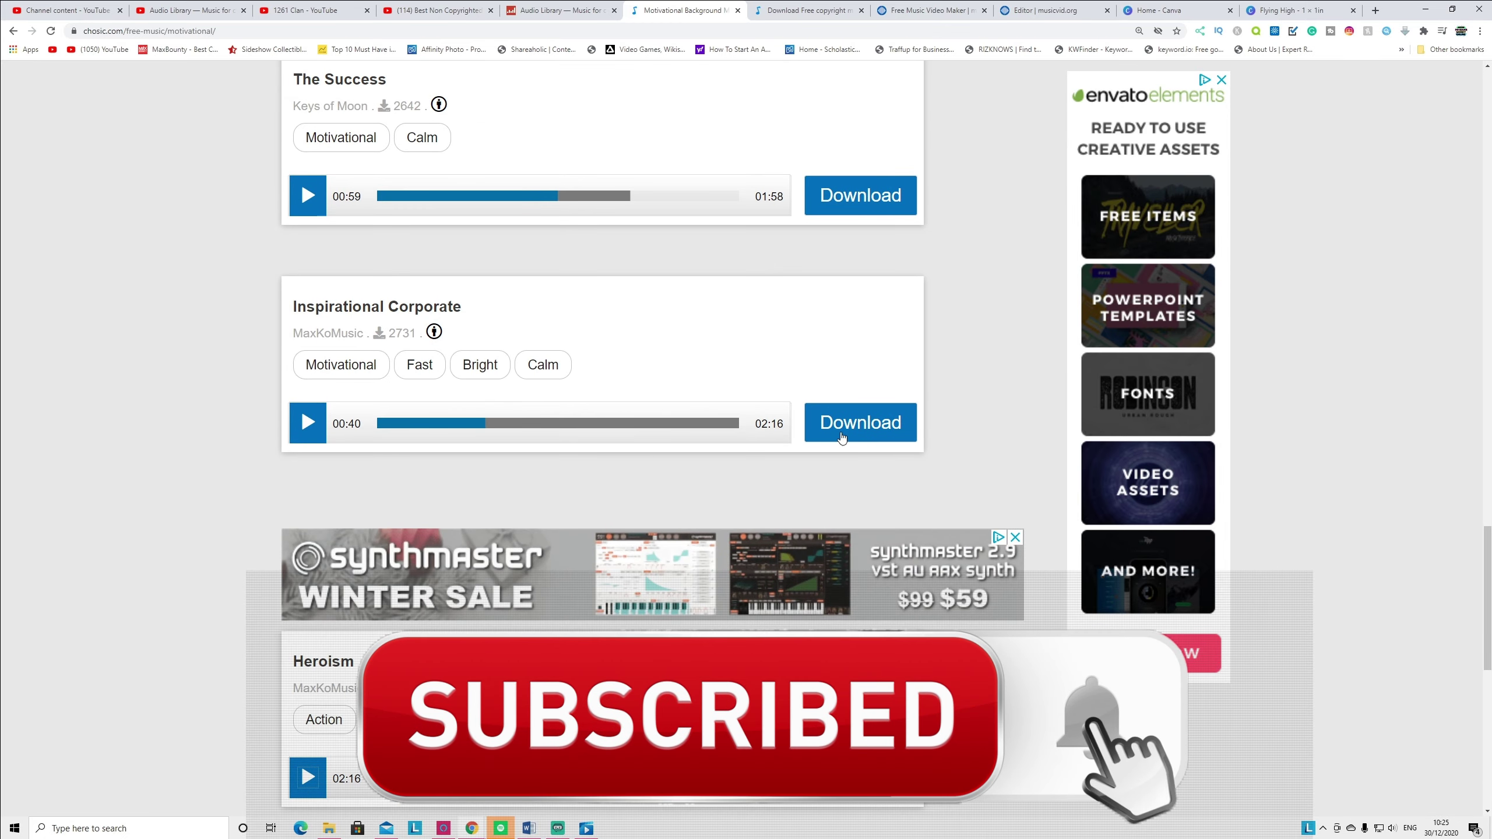
Read the Heroism track's download page on Chosic and highlight the attribution text required in the video description
left_click(783, 17)
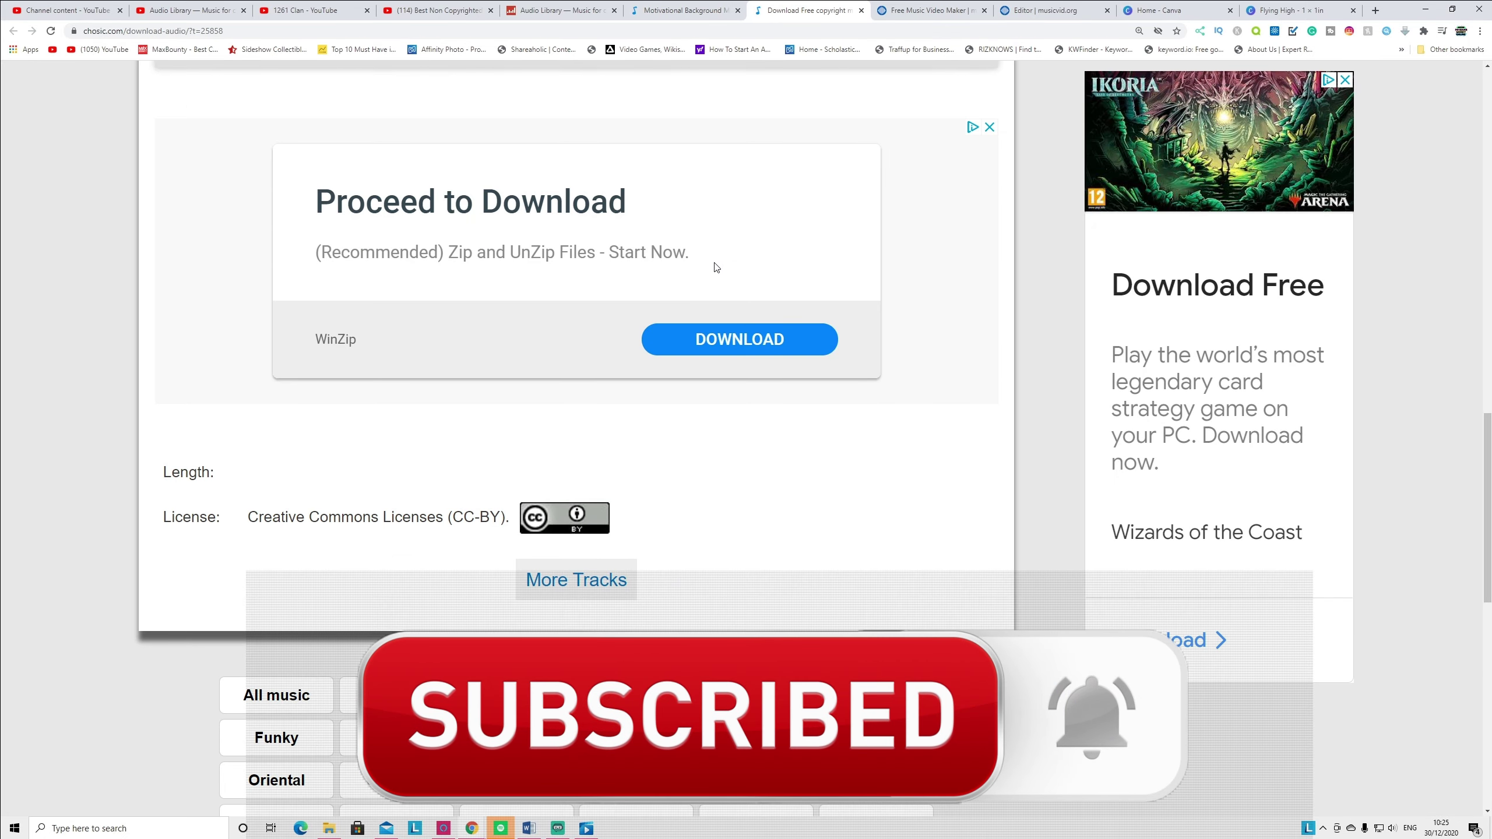
scroll(716, 268, "down", 5)
scroll(716, 268, "up", 15)
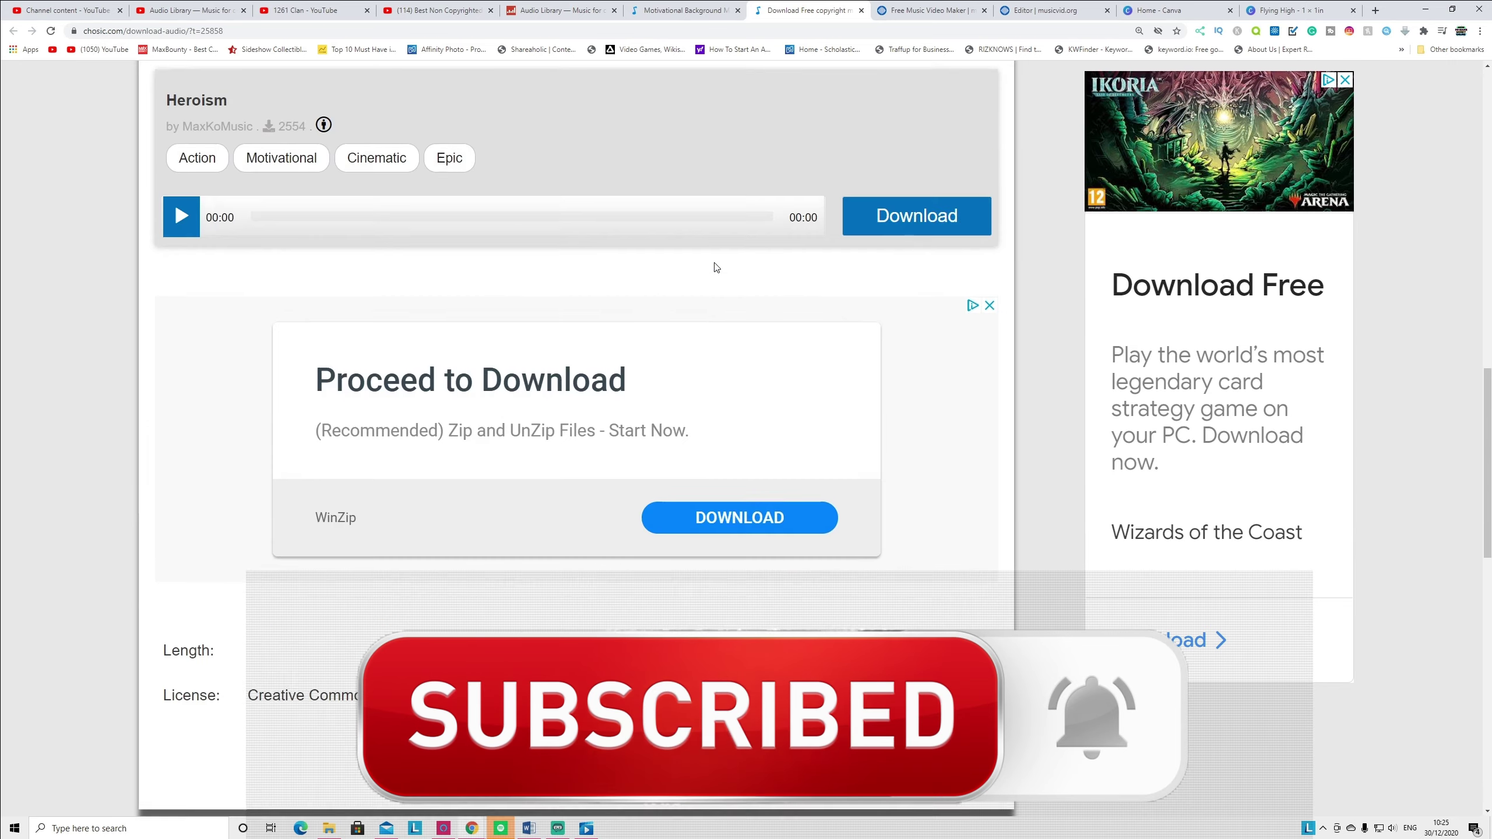
left_click(470, 313)
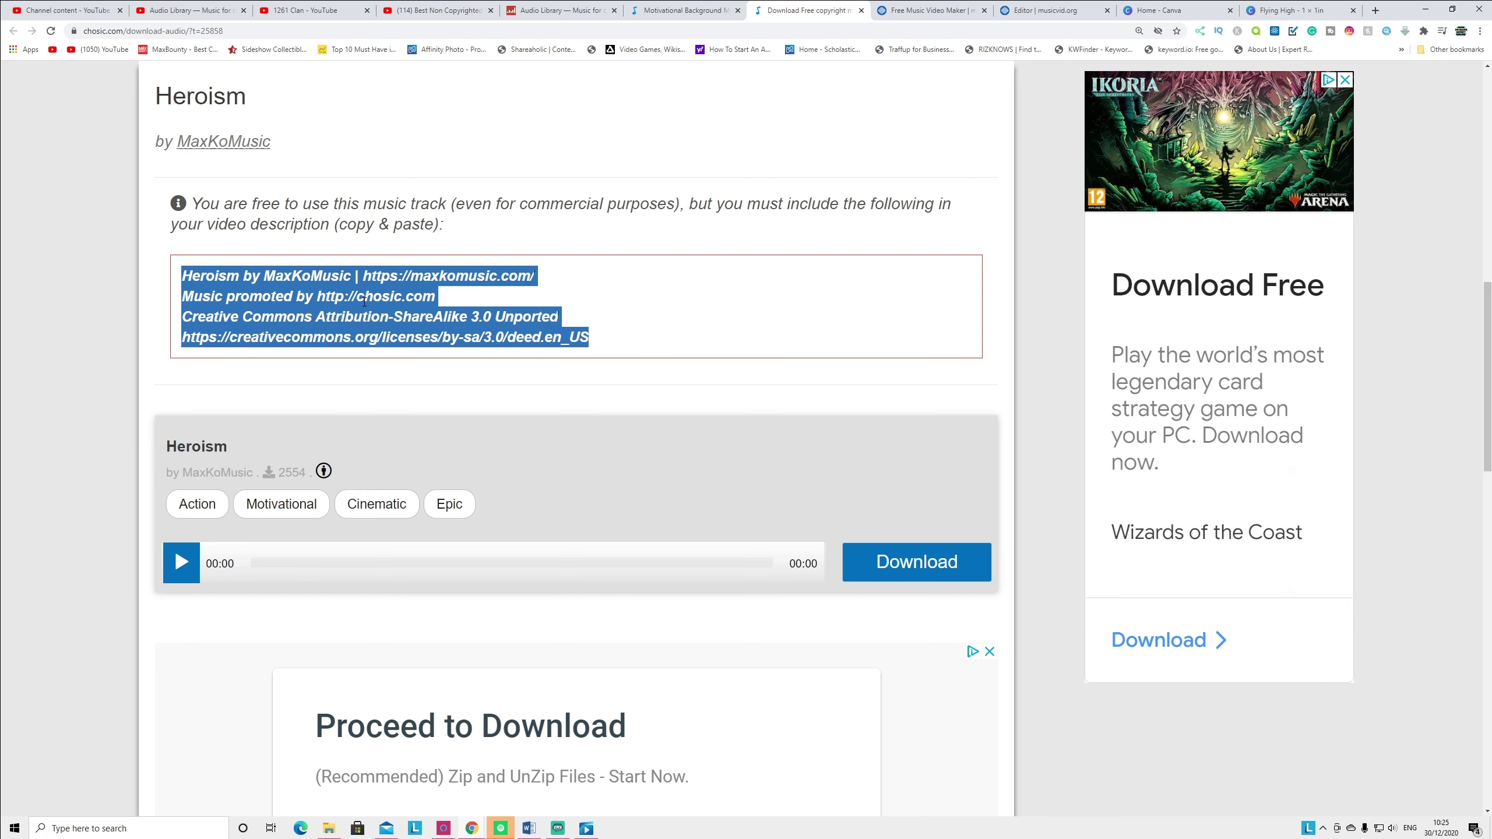
scroll(260, 158, "up", 3)
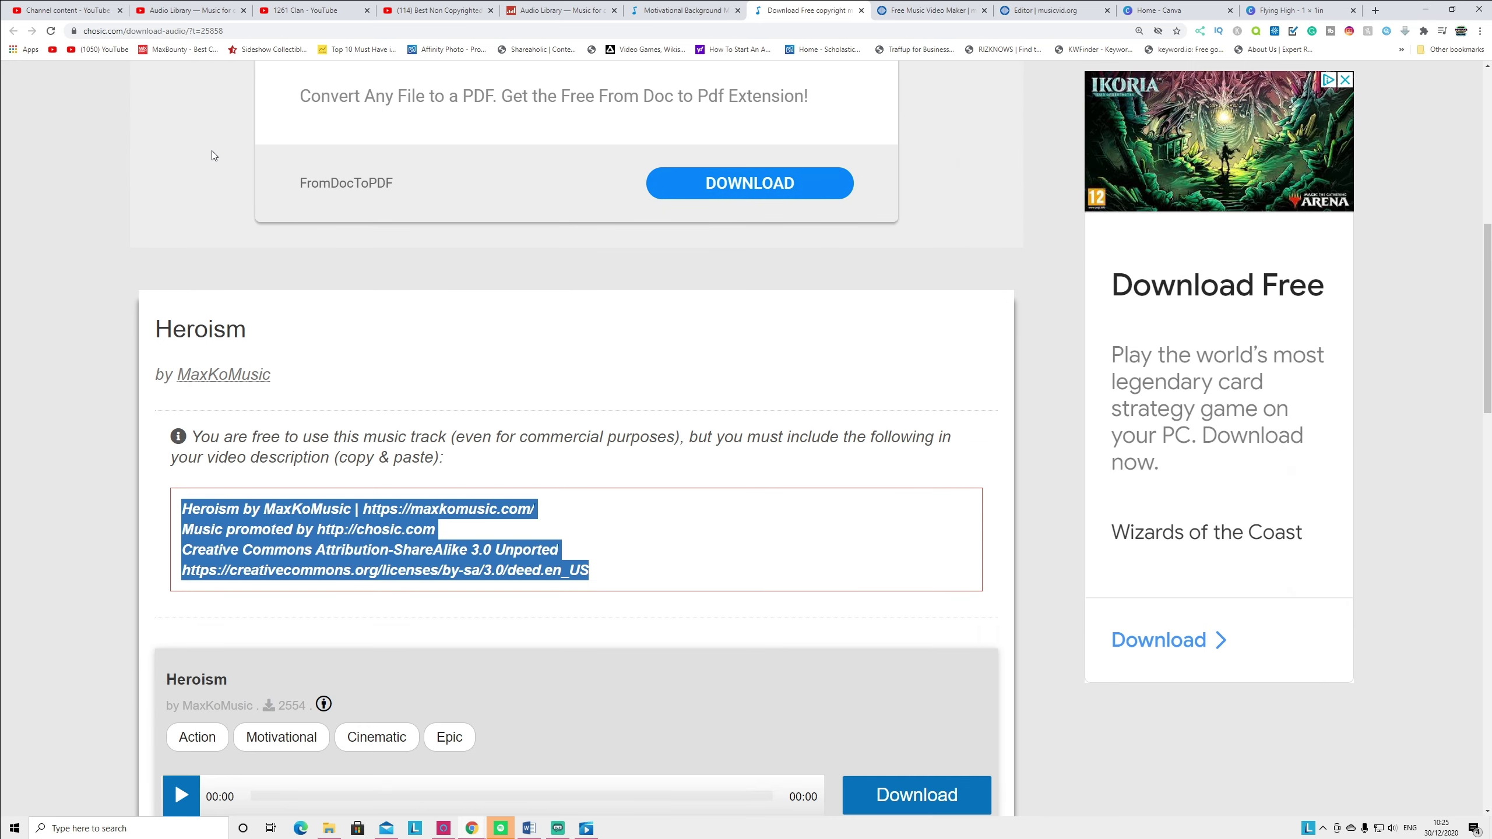
scroll(192, 127, "up", 8)
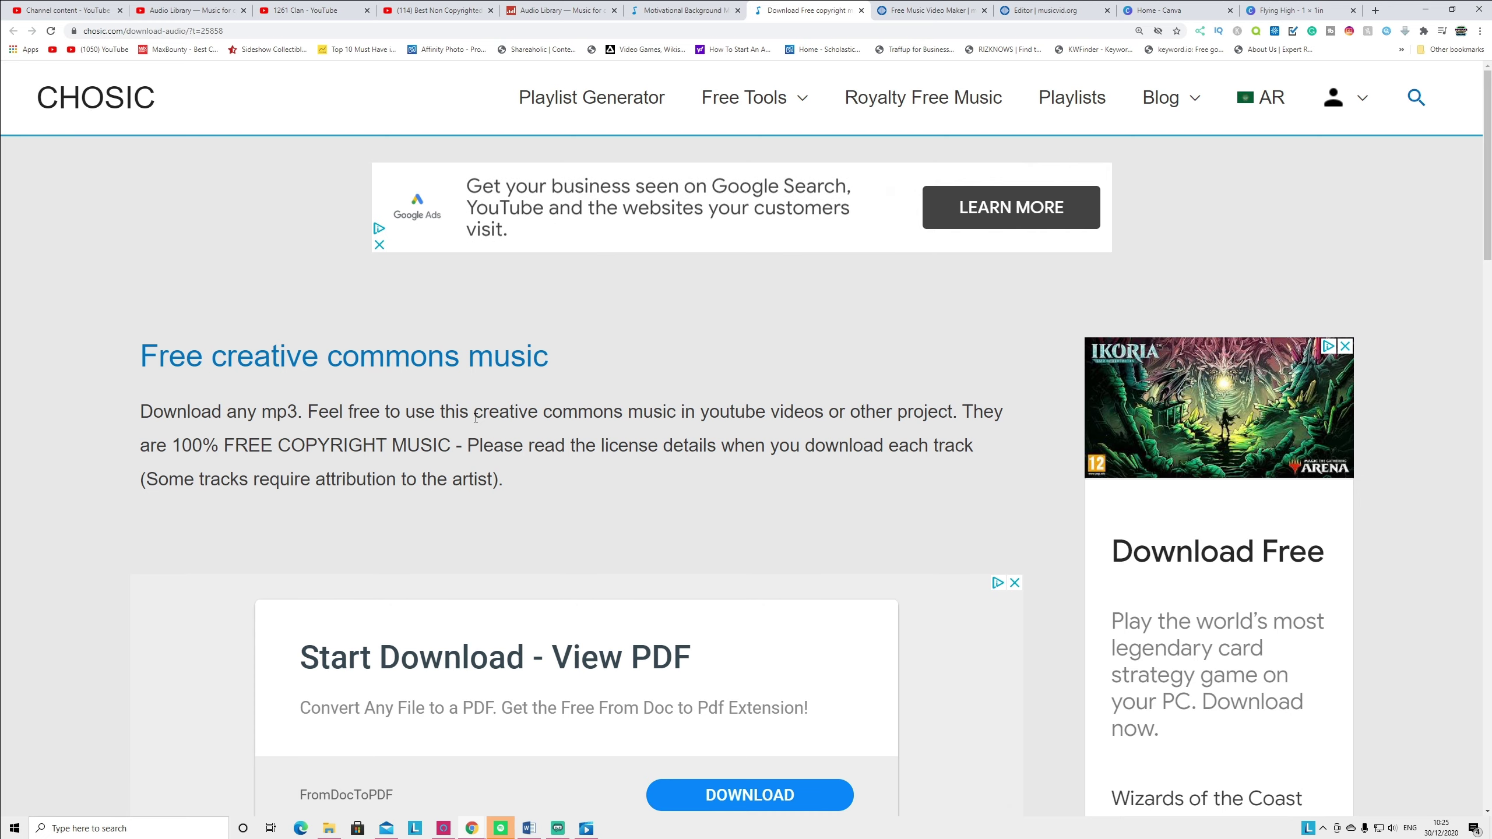
scroll(867, 562, "down", 8)
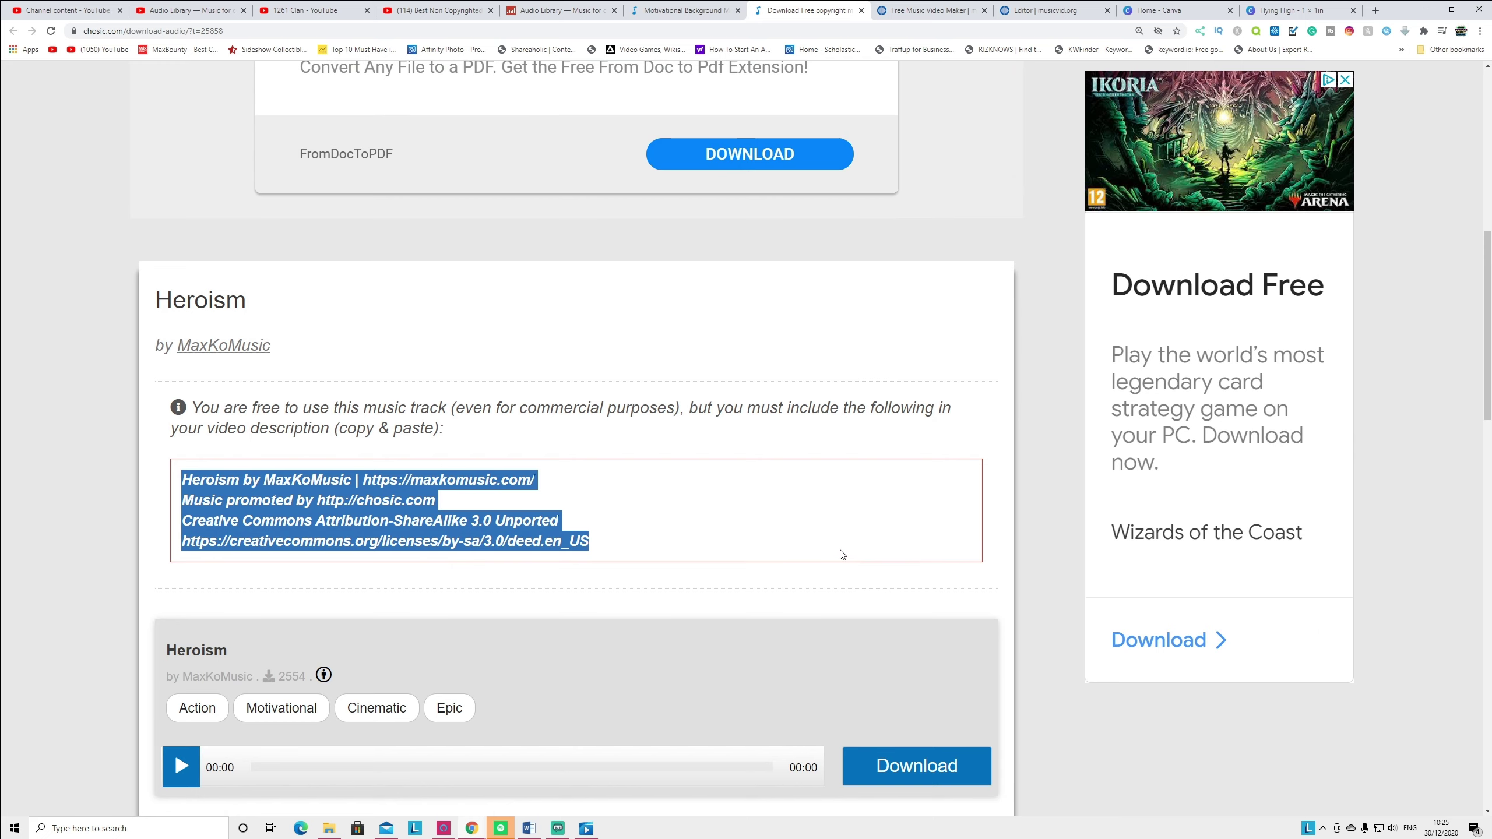
Compare the visualizer templates on the MusicVid homepage with the video designs of the 1261 Clan uploads
left_click(945, 8)
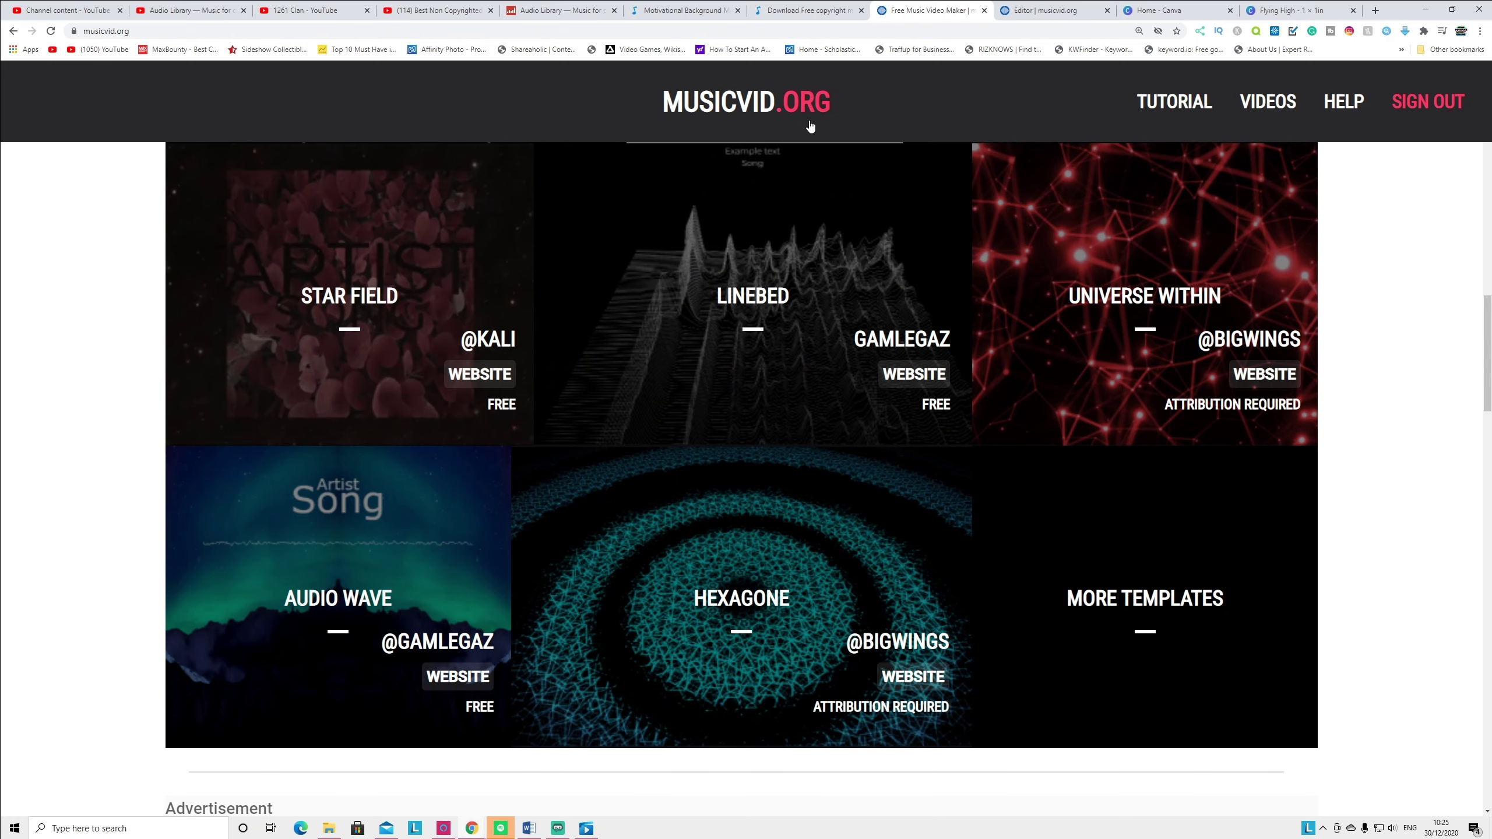
left_click(305, 10)
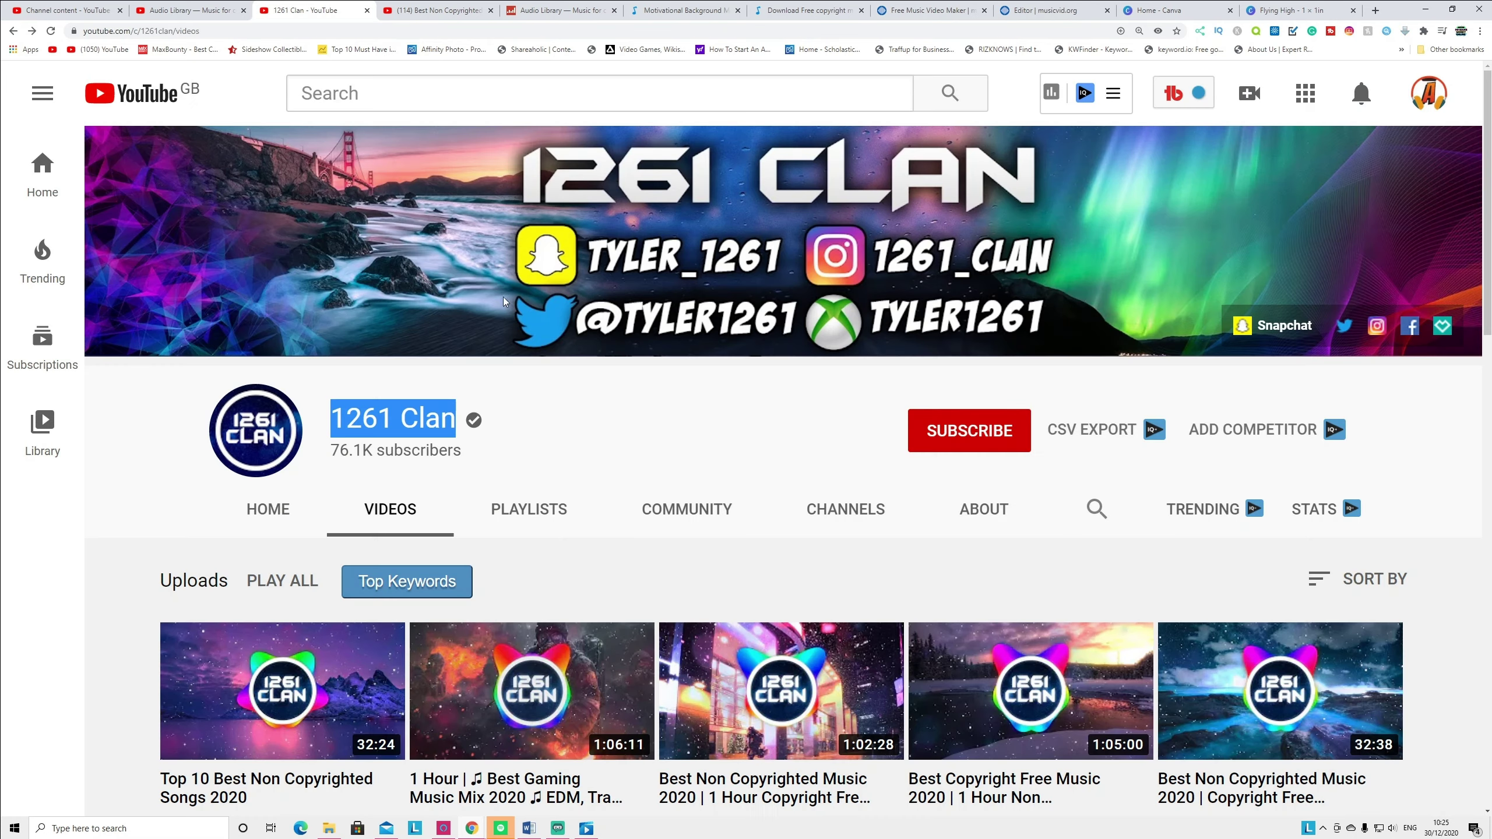
scroll(504, 301, "down", 4)
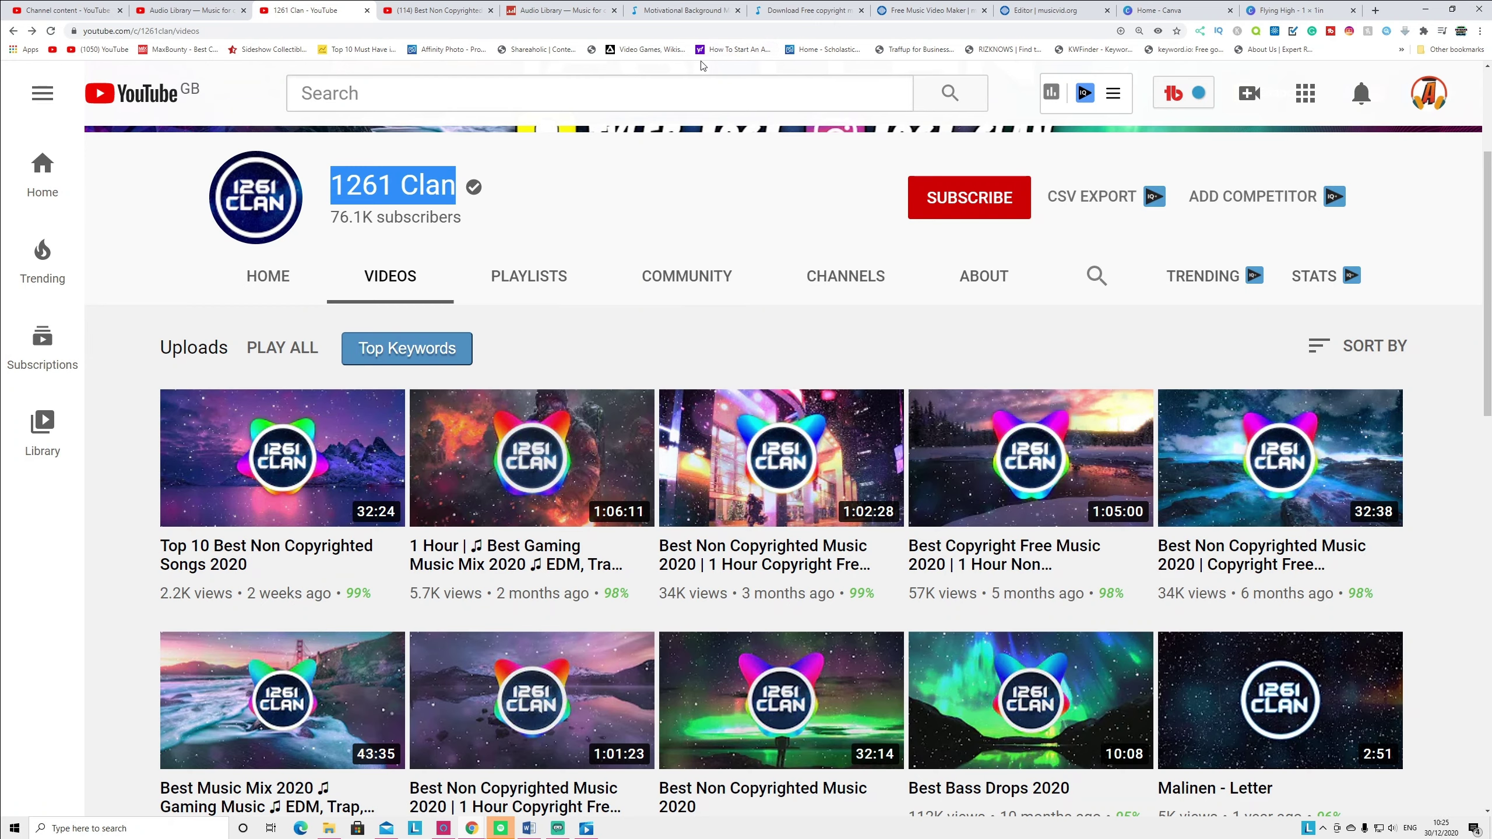
Open MusicVid's full template list and compare its user-created templates with the 1261 Clan videos
left_click(943, 17)
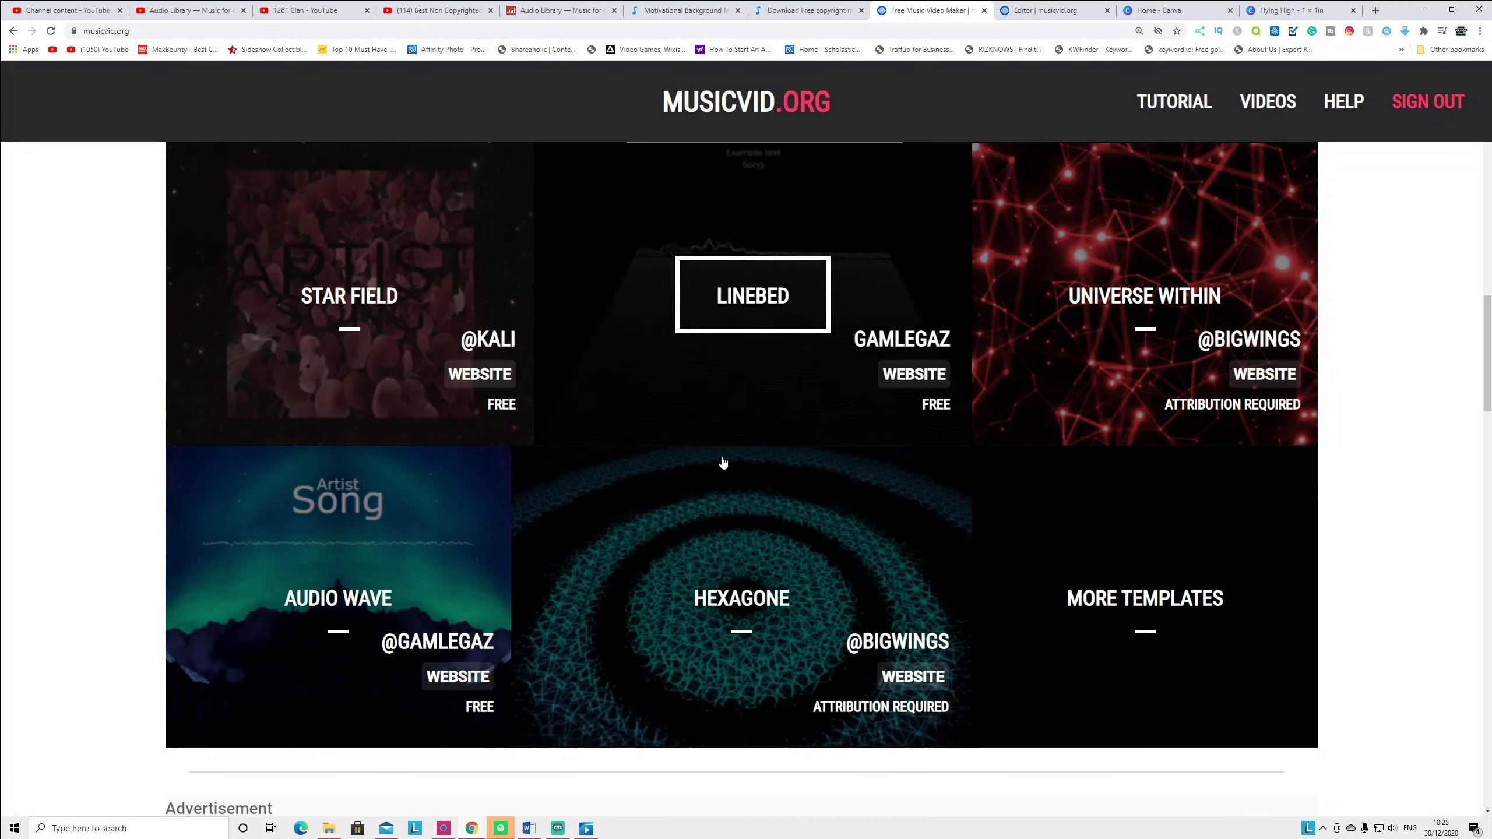
scroll(863, 443, "down", 2)
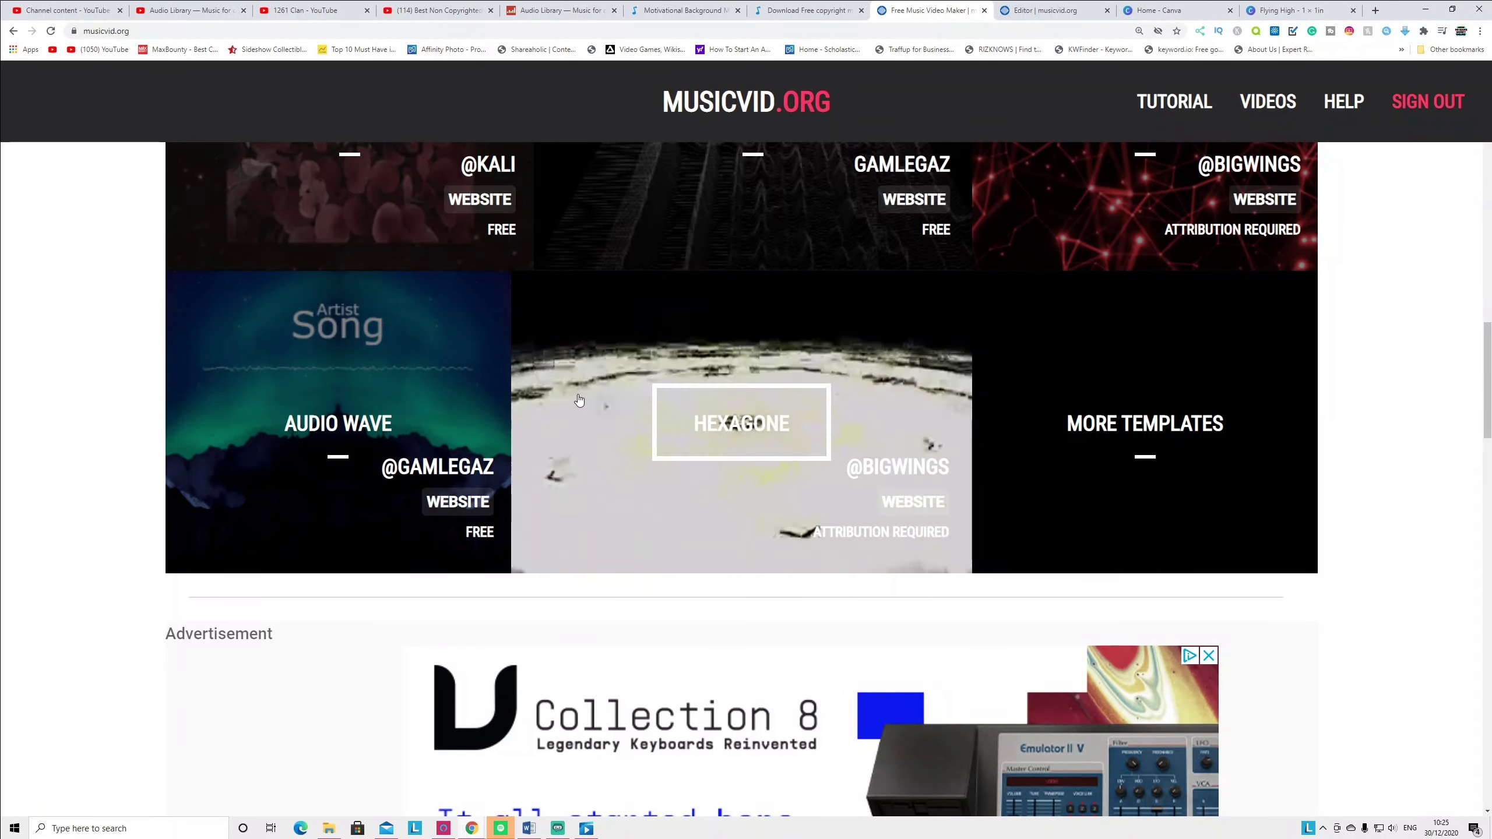
left_click(1145, 444)
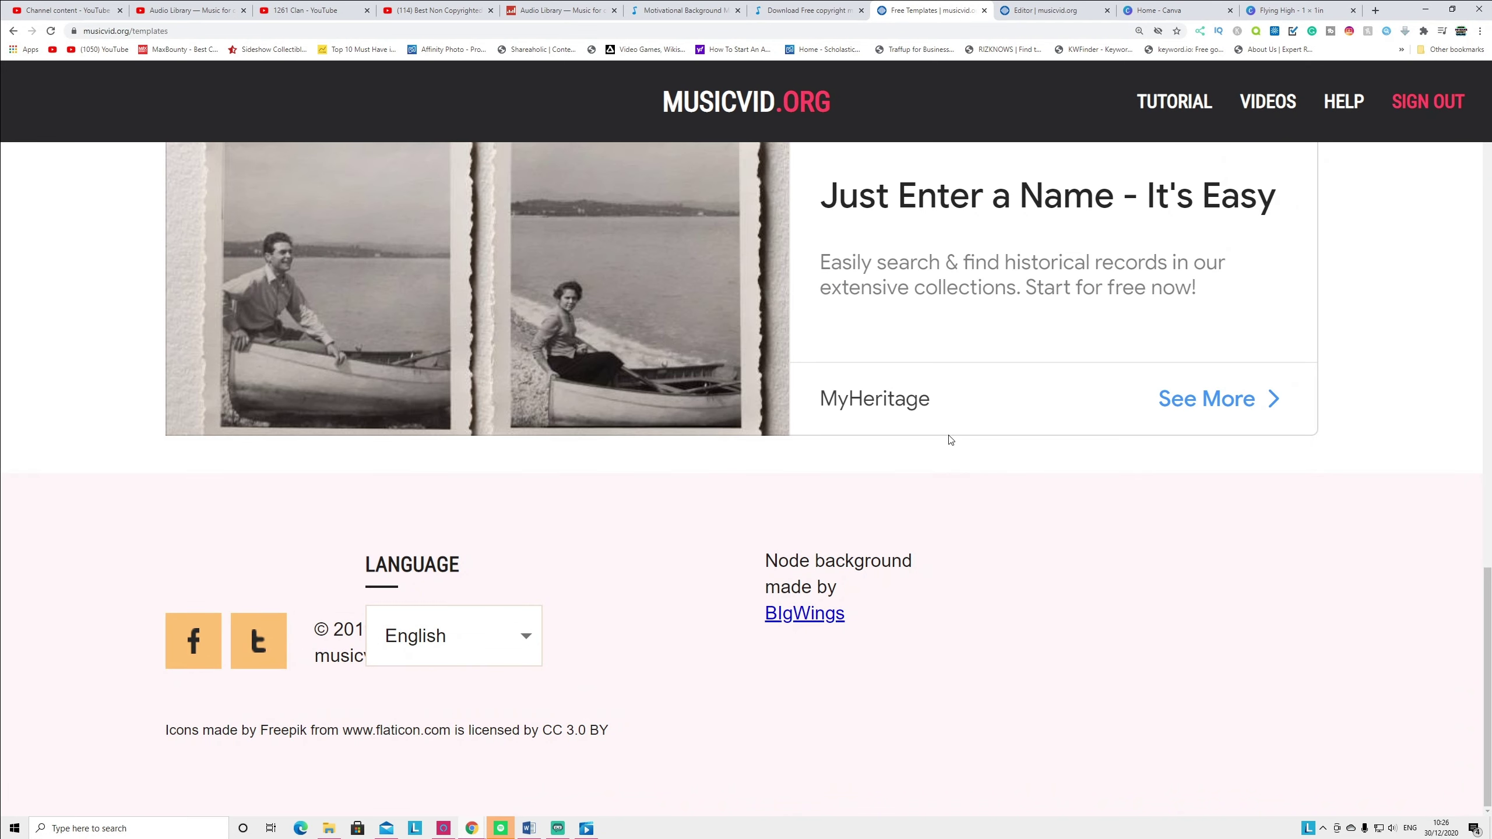
scroll(949, 438, "up", 15)
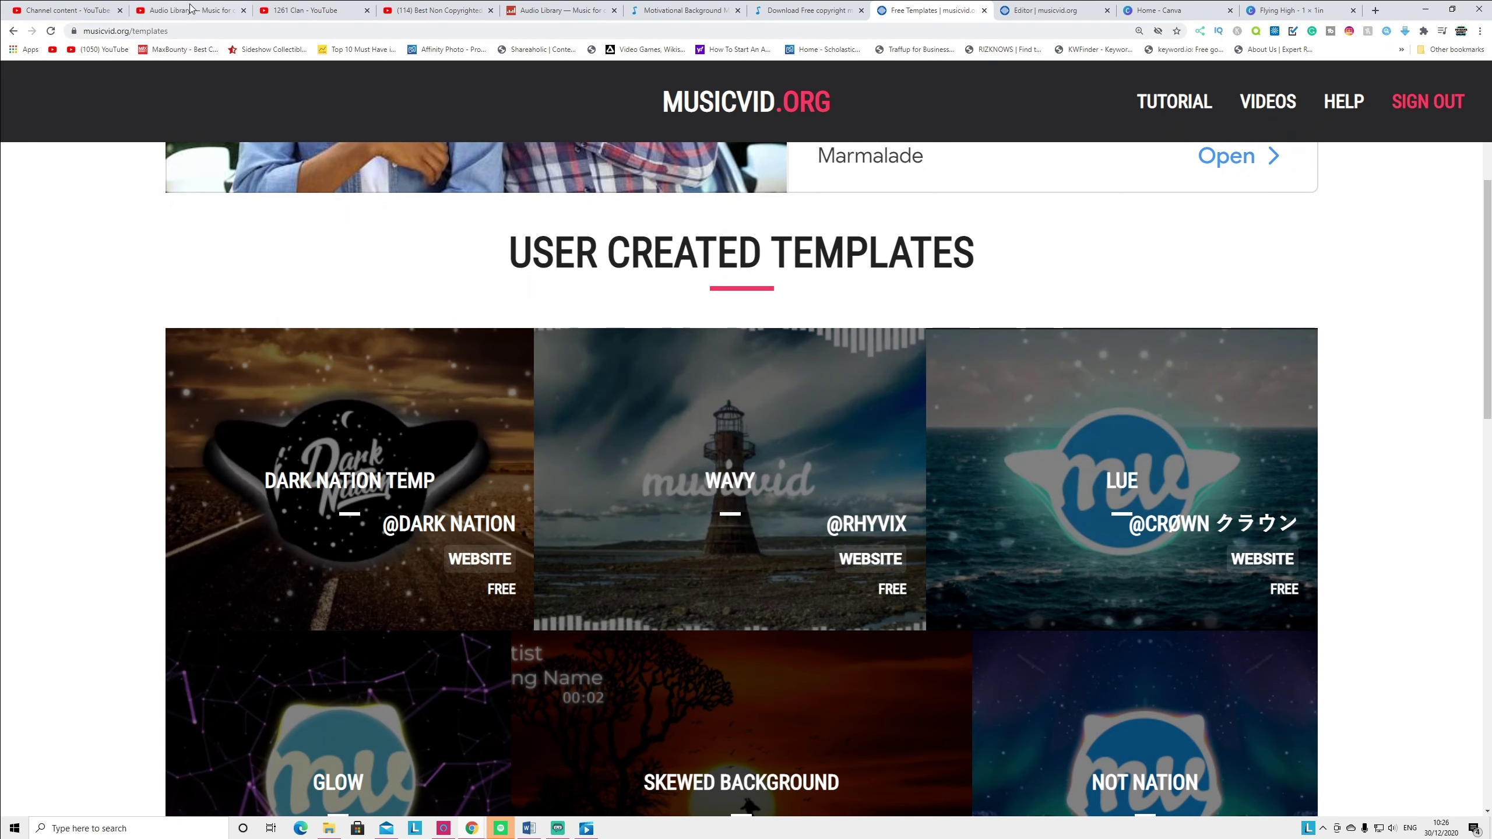
left_click(308, 10)
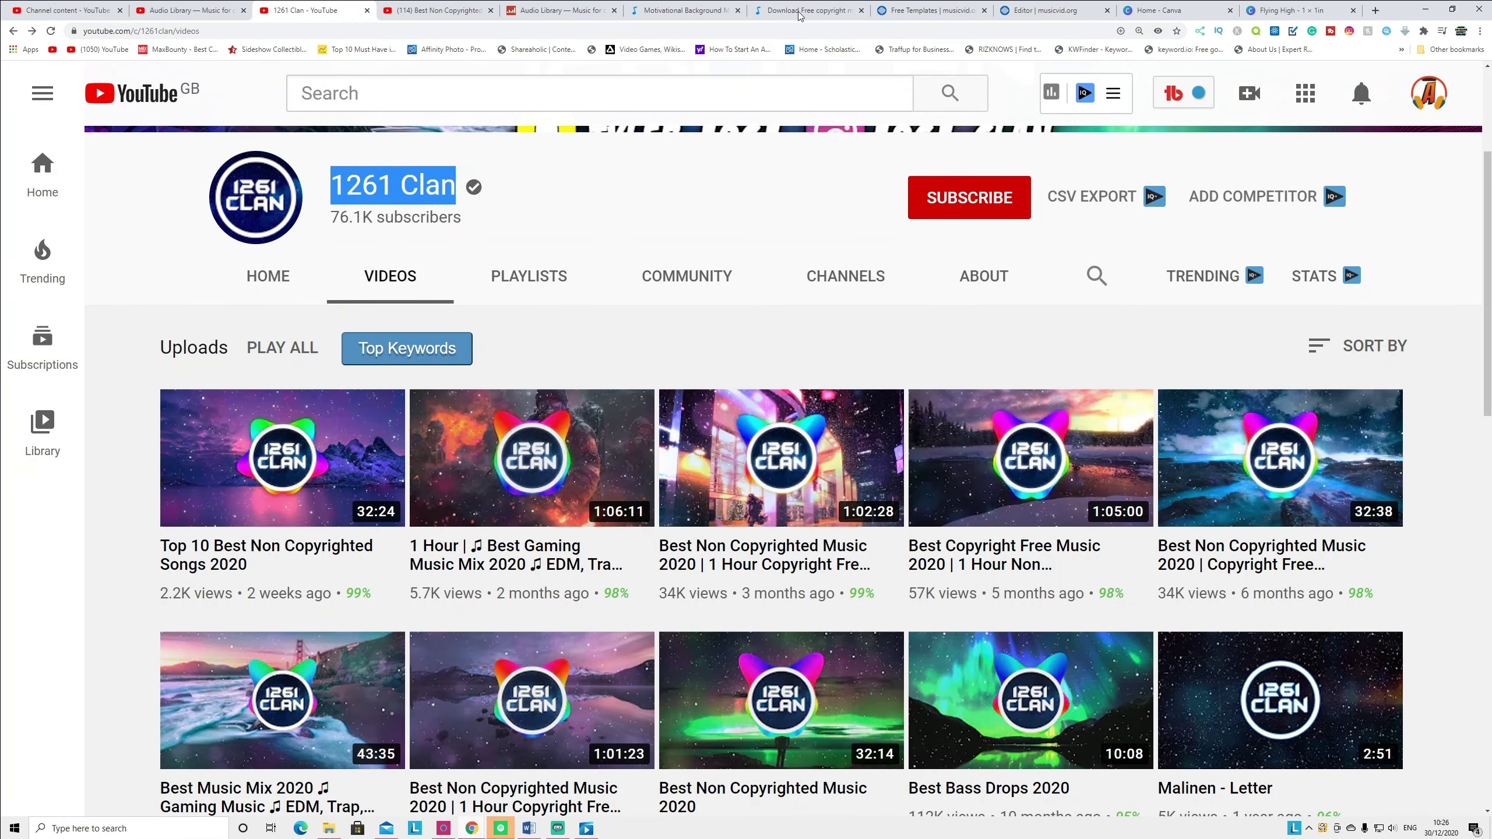
Open the Lue user-created template in the MusicVid editor, and switch to the Heroism project in the other editor tab
left_click(930, 10)
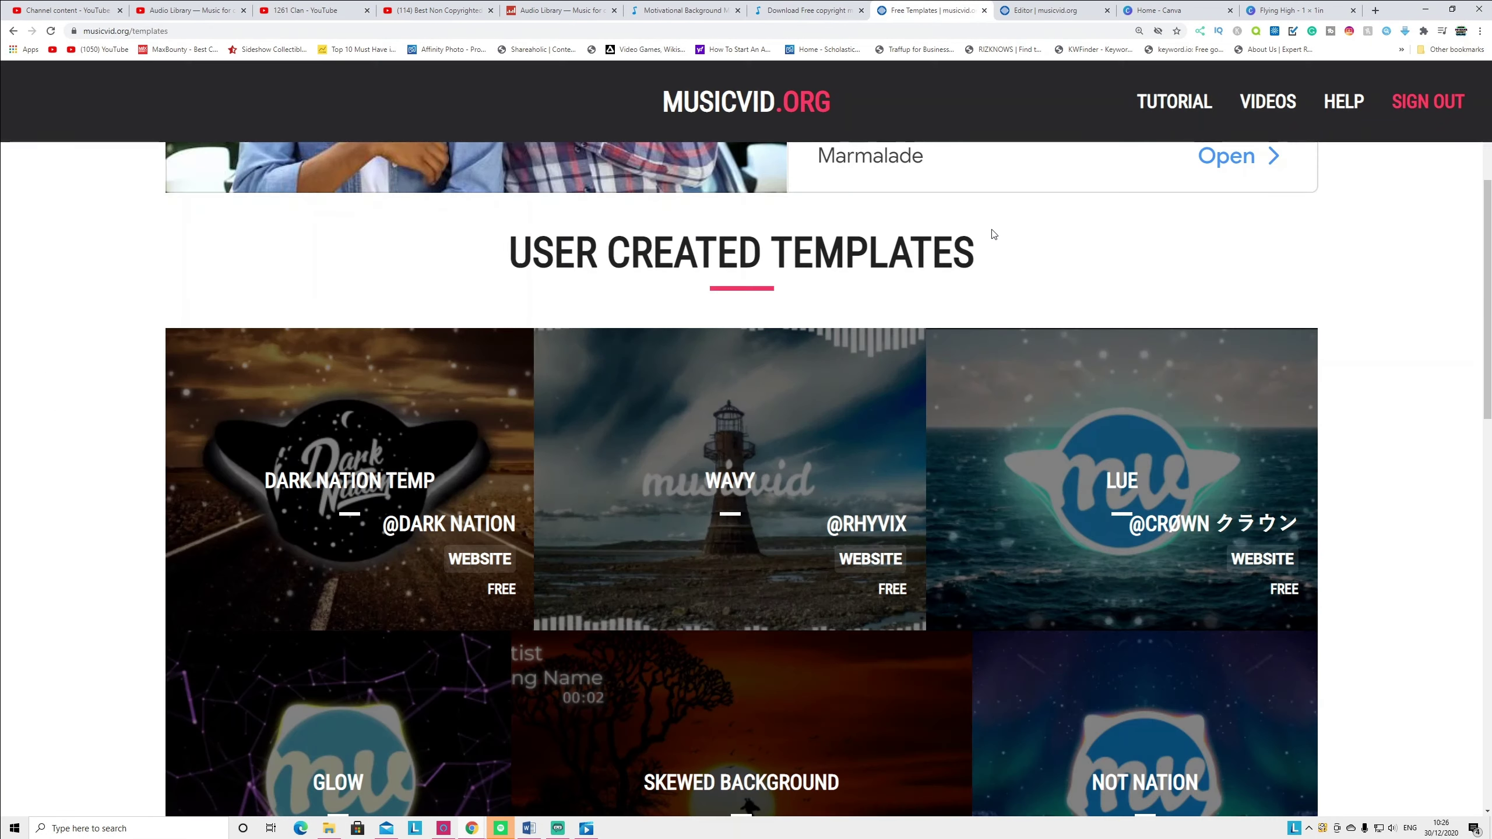
left_click(1128, 492)
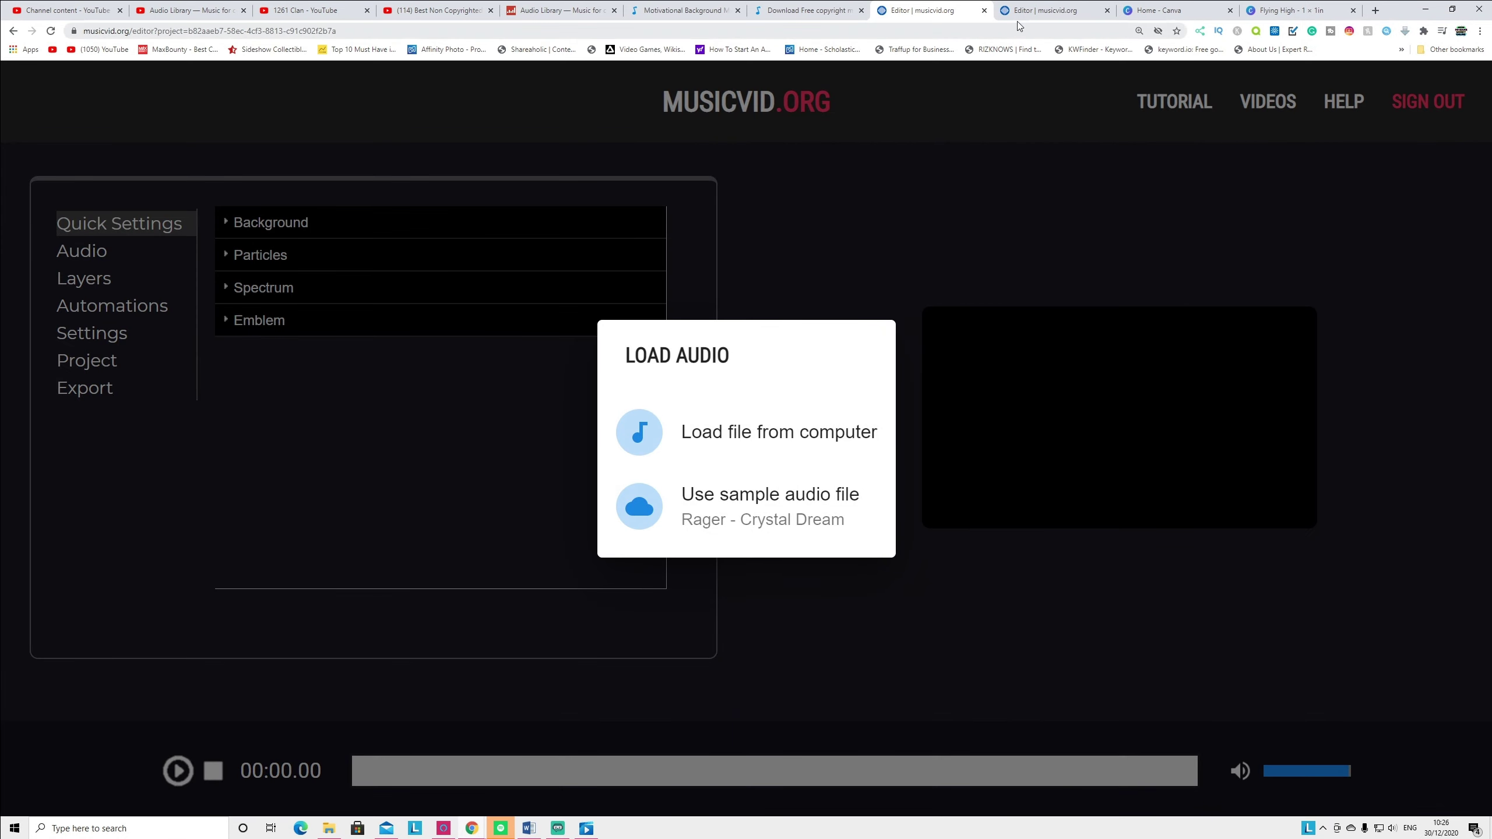
left_click(1034, 10)
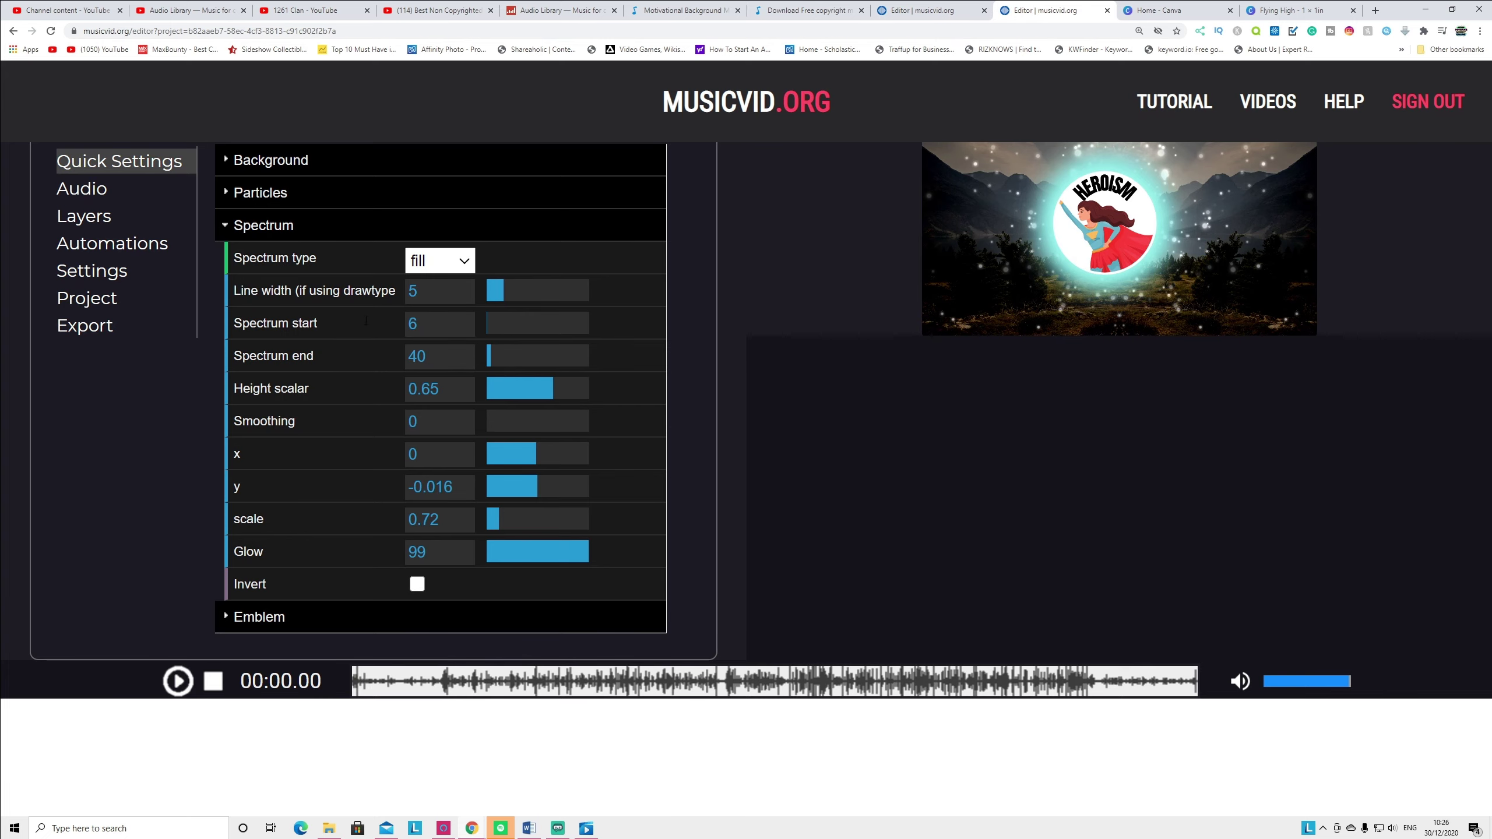
Examine the Heroism project's background settings, its option for loading new audio and the choices for replacing the background image
left_click(263, 162)
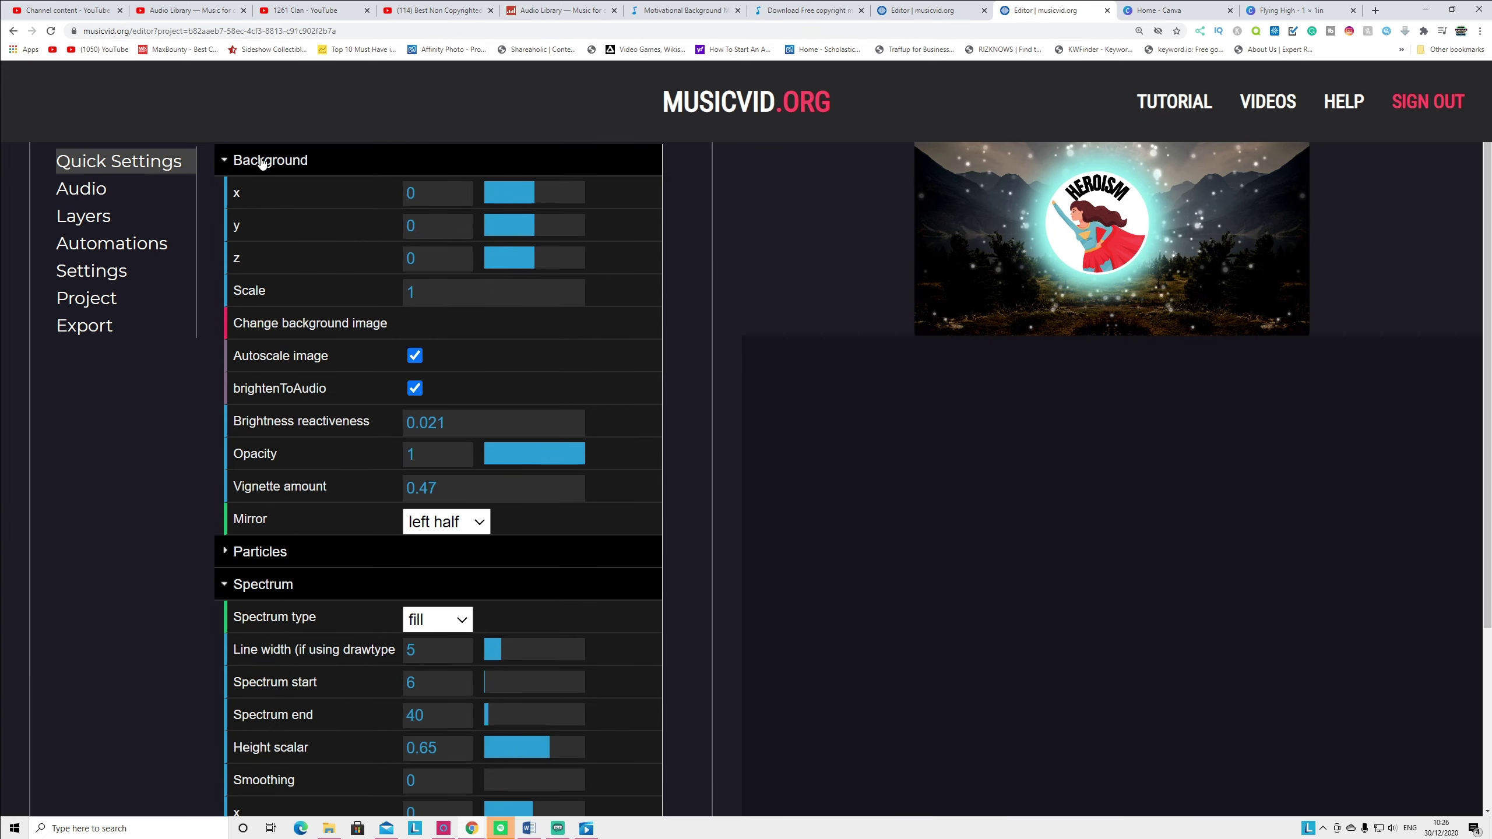
left_click(98, 194)
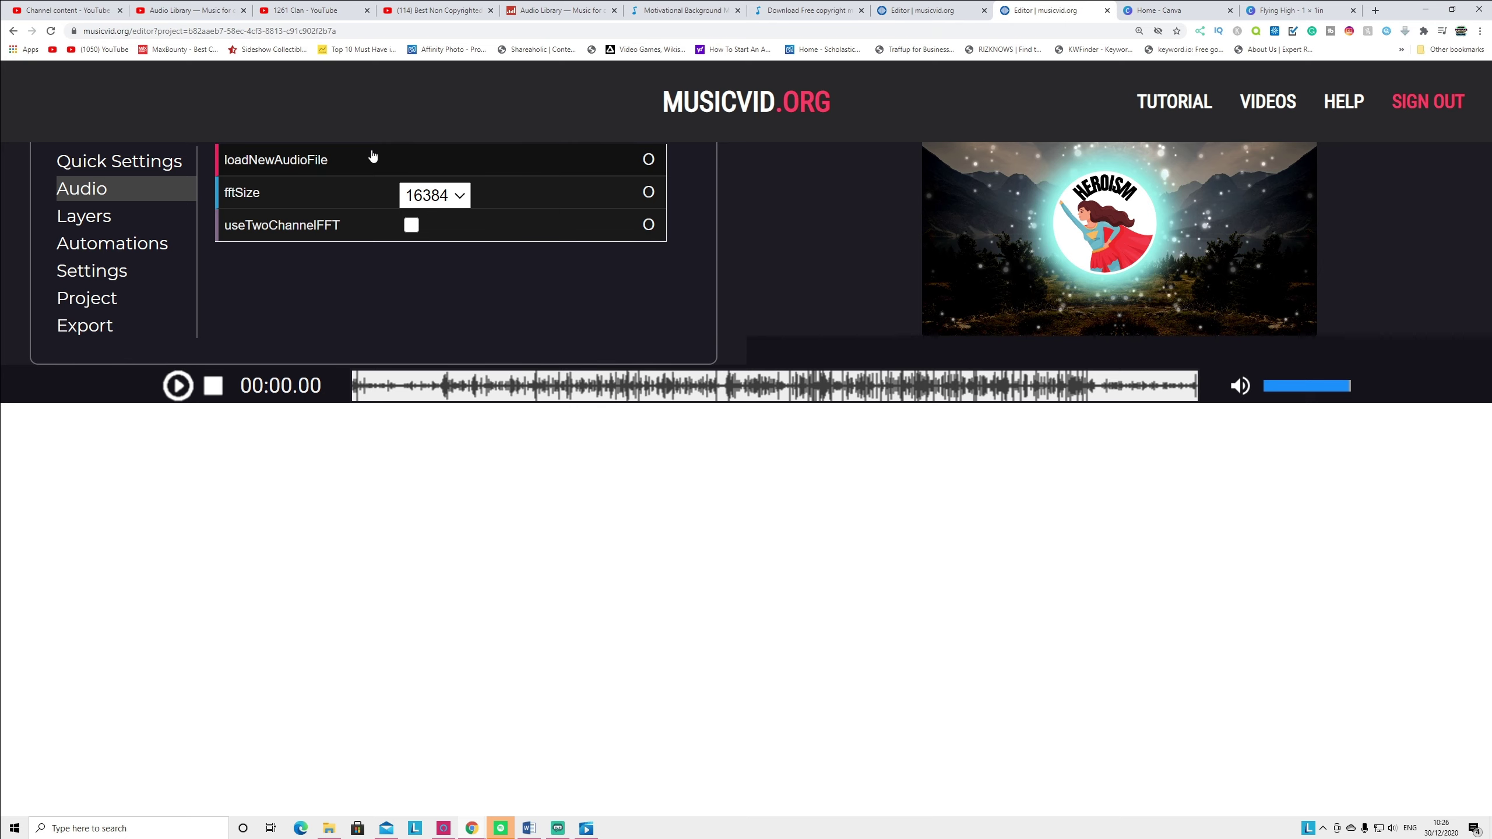
left_click(102, 166)
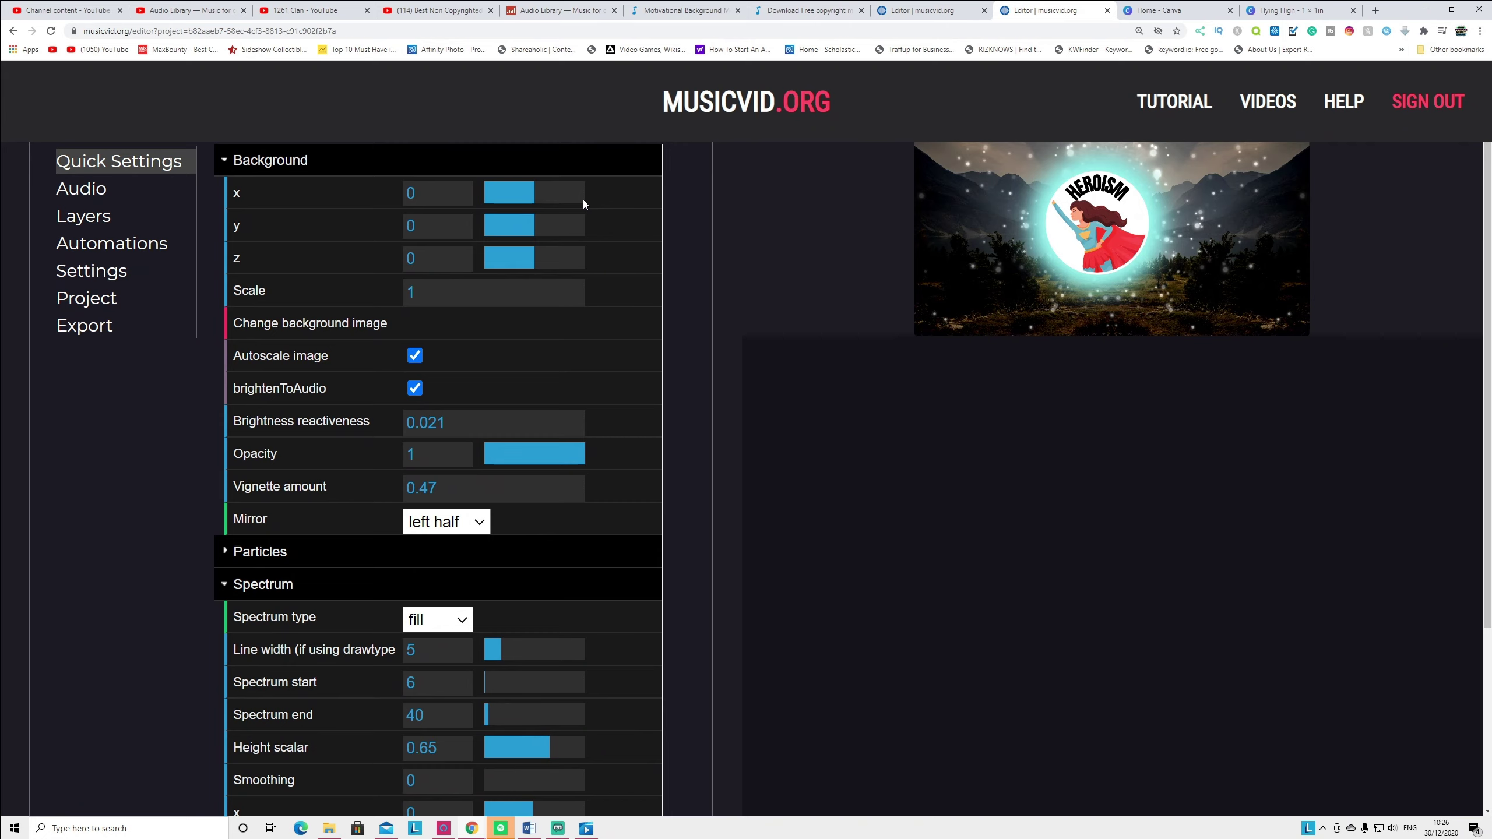
left_click(286, 332)
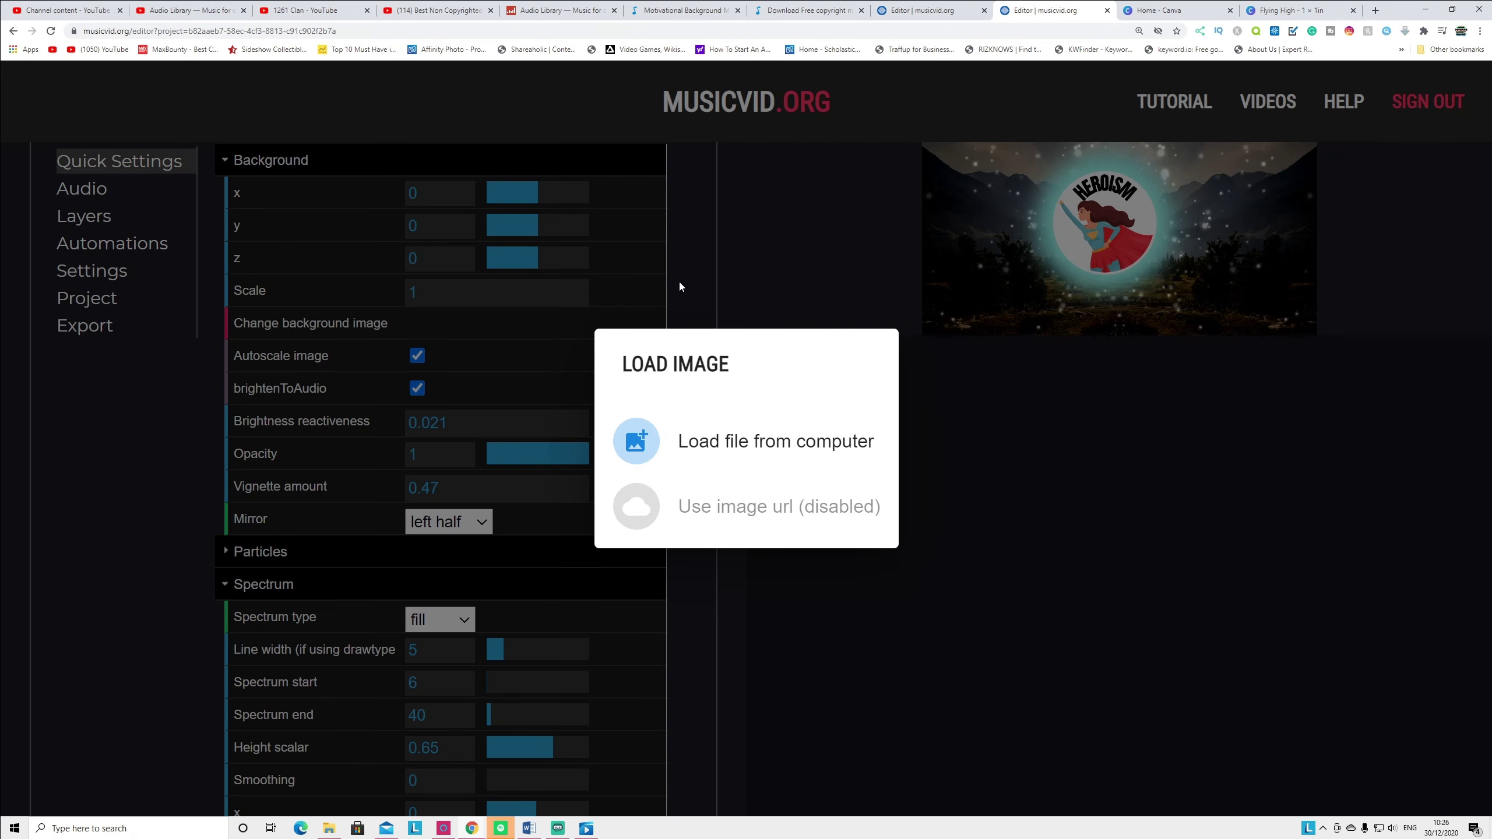
left_click(680, 283)
Raise the Heroism project's number of particles to 1906 and lower the particle reactiveness
left_click(224, 552)
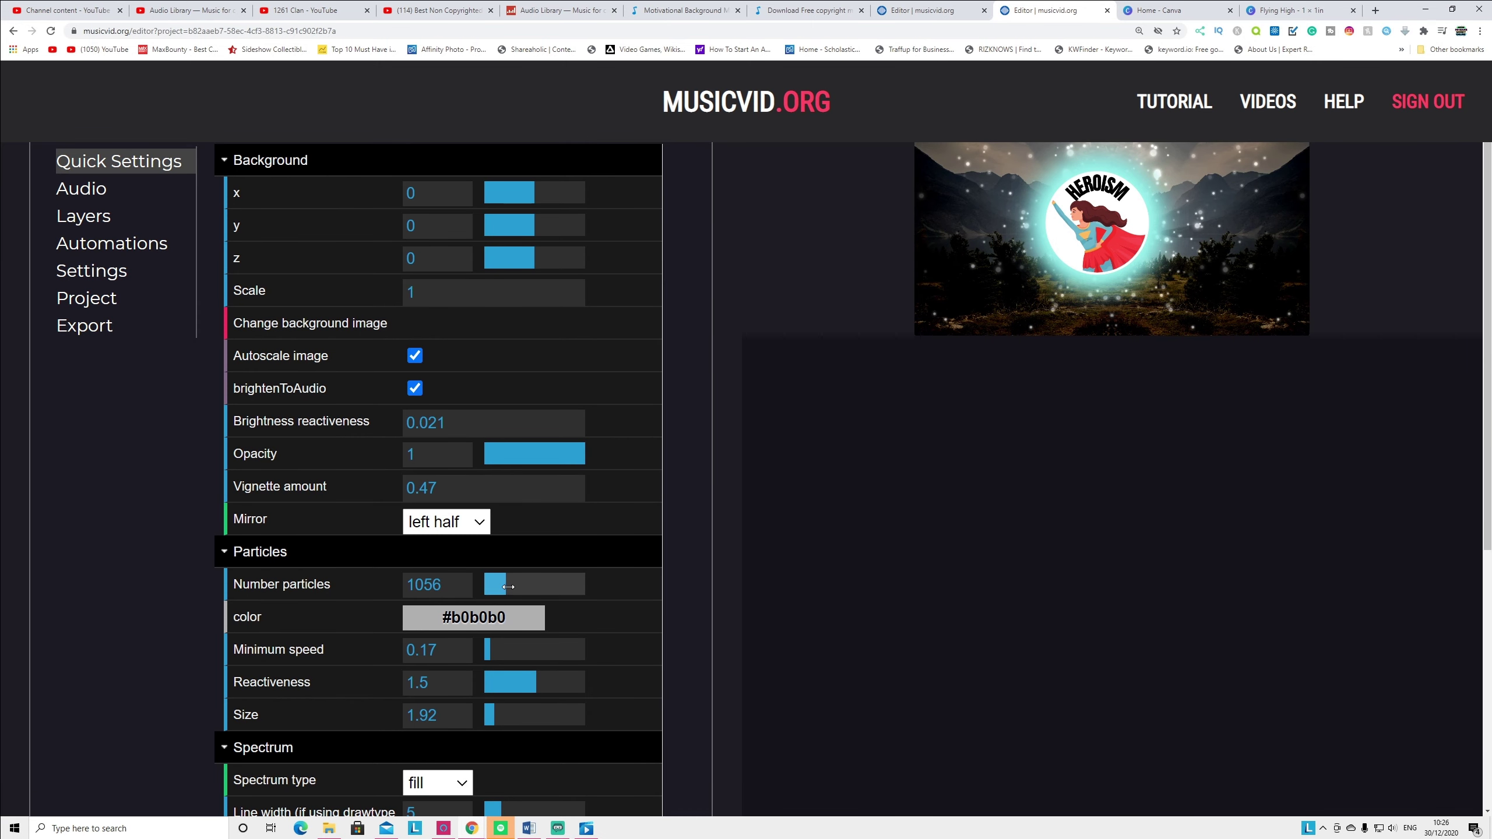
left_click_drag(508, 587, 524, 587)
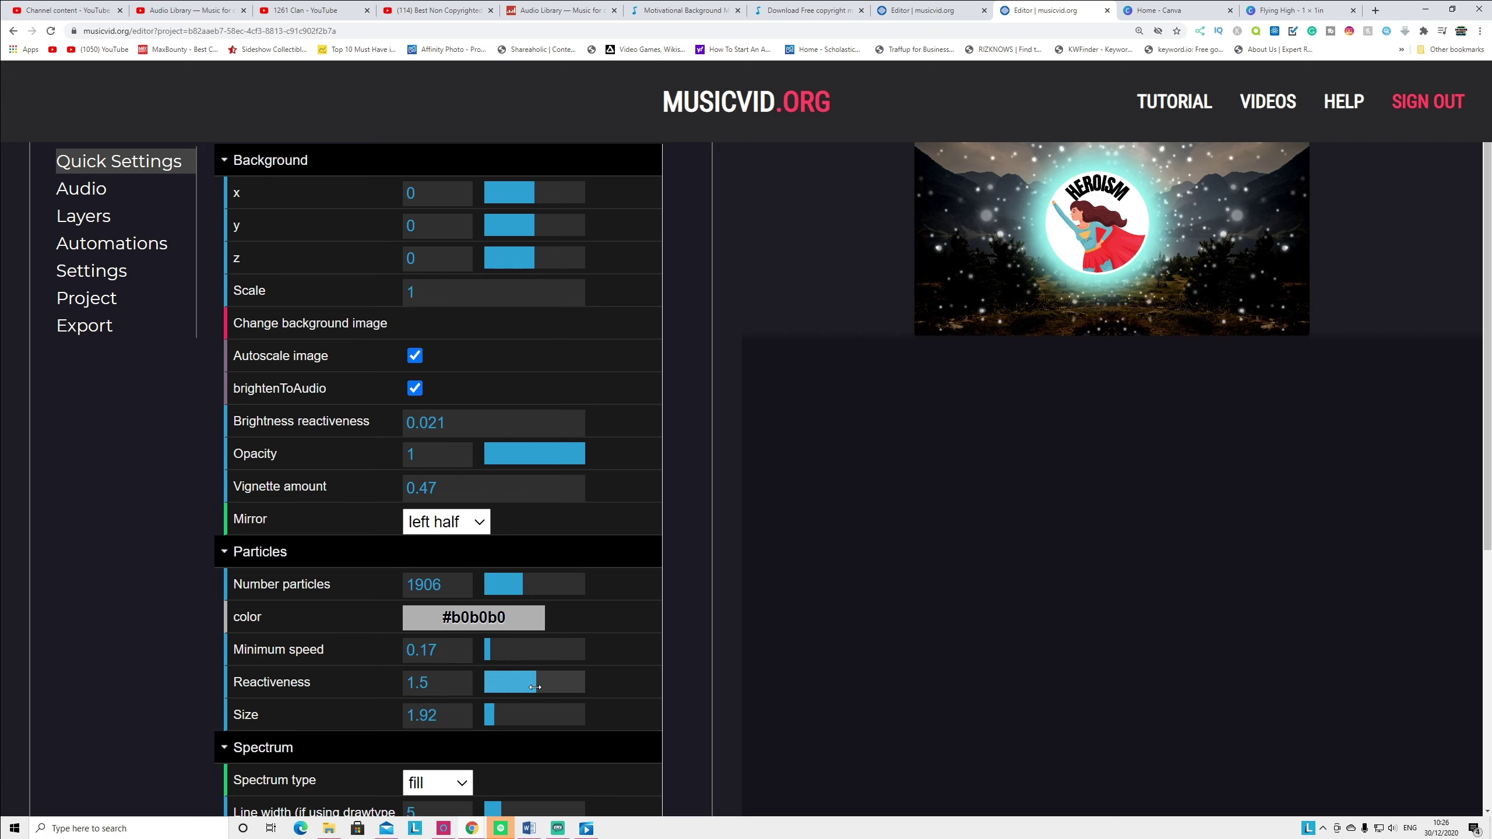
mouse_move(534, 687)
left_mouse_down()
mouse_move(554, 685)
mouse_move(520, 681)
left_mouse_up()
left_click(235, 552)
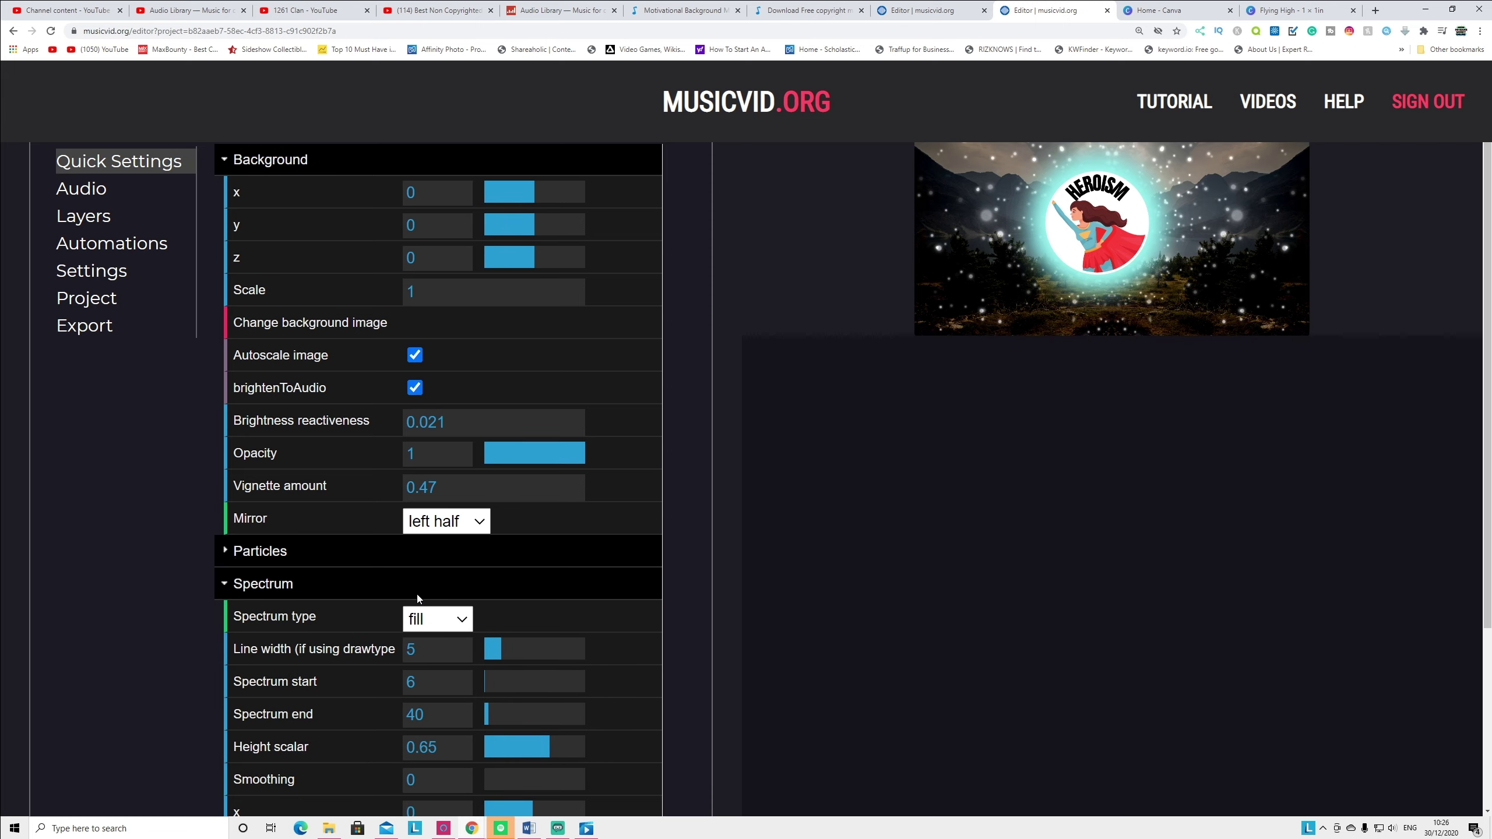
left_click(232, 173)
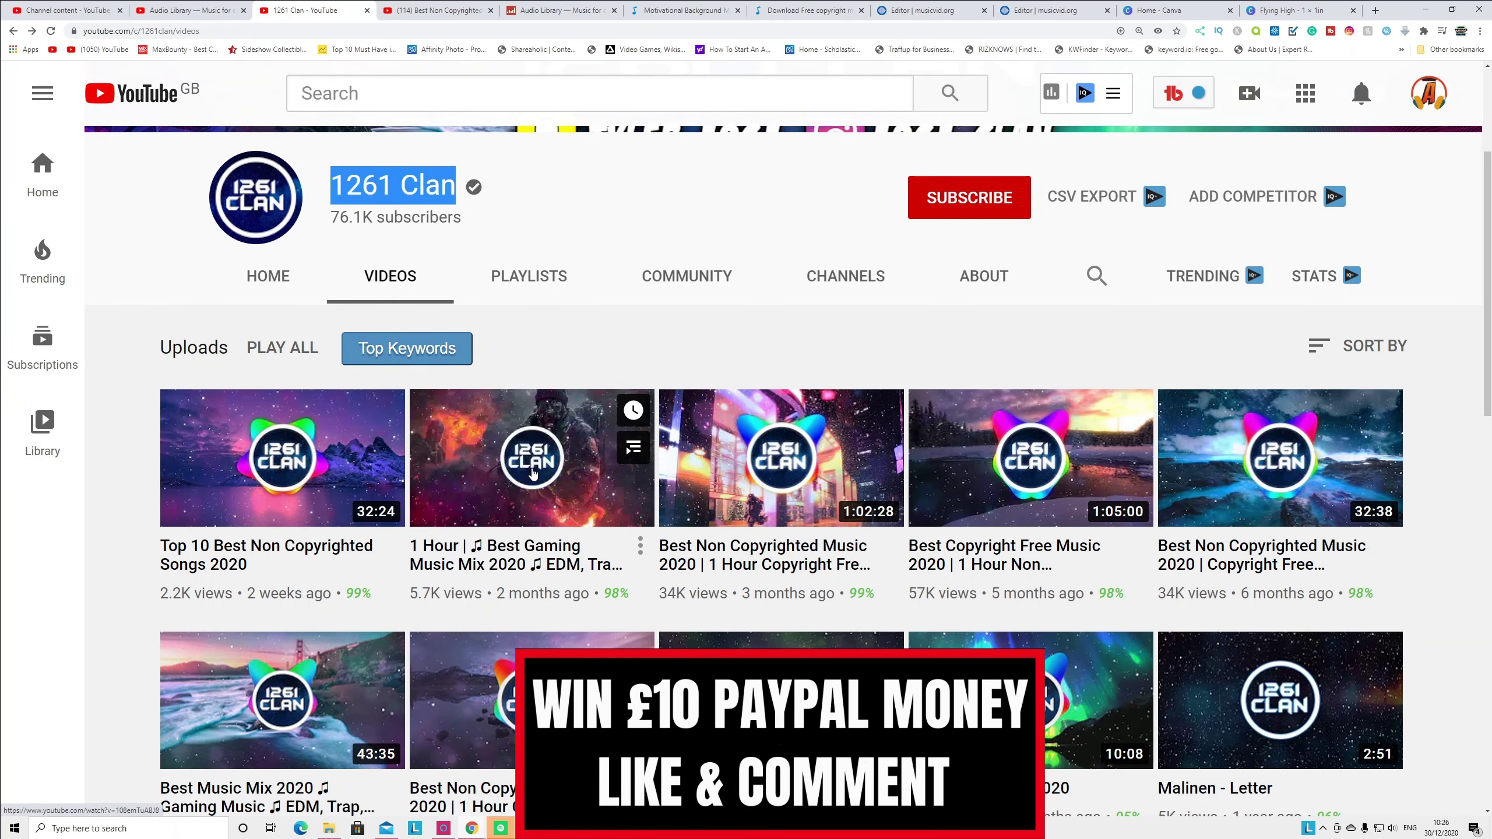
Compare the Heroism emblem in the MusicVid project with its Canva logo design and the Heroism track listing on Chosic
left_click(928, 10)
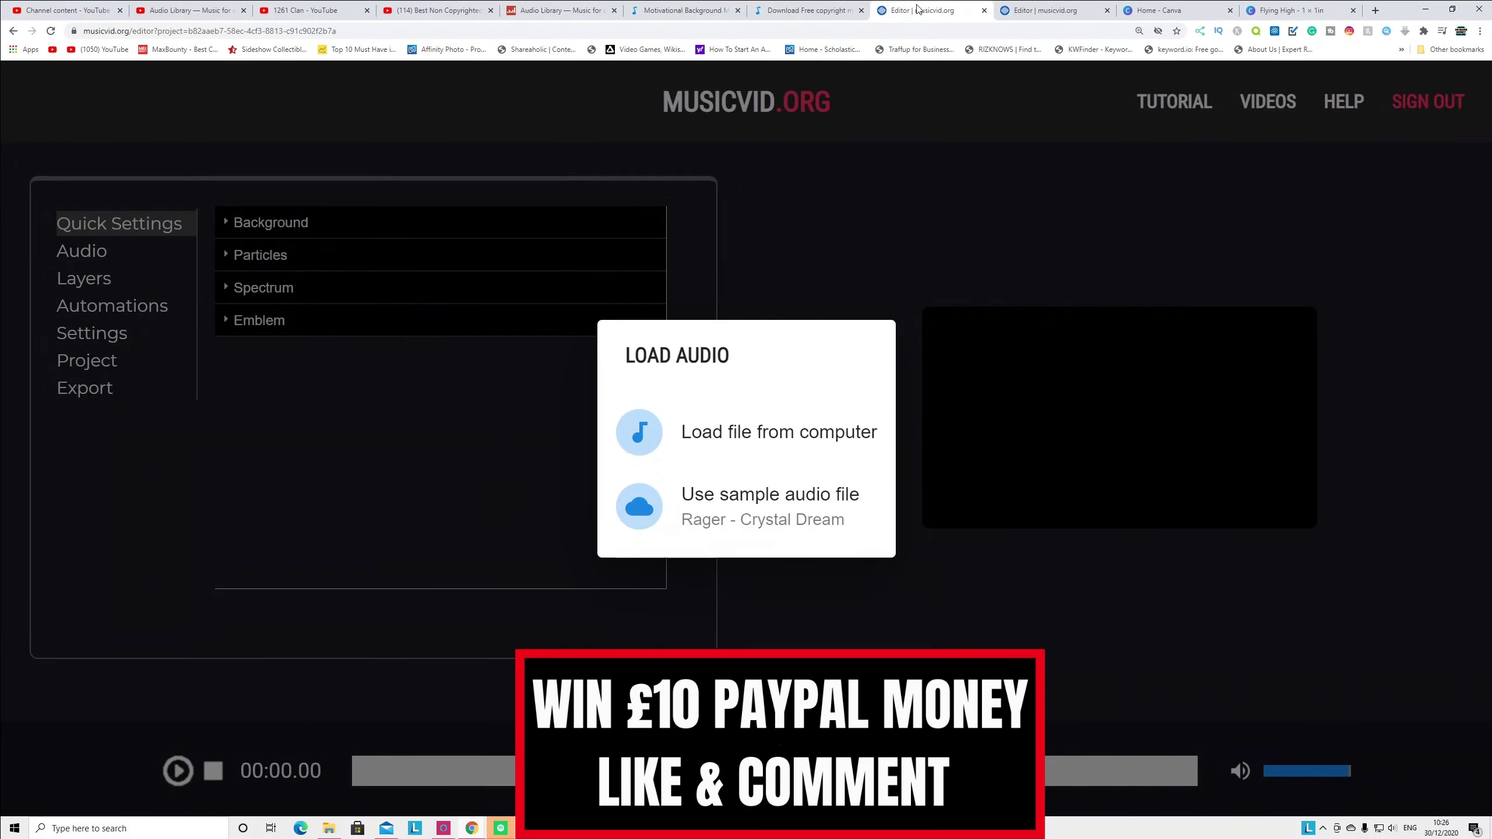
left_click(1038, 10)
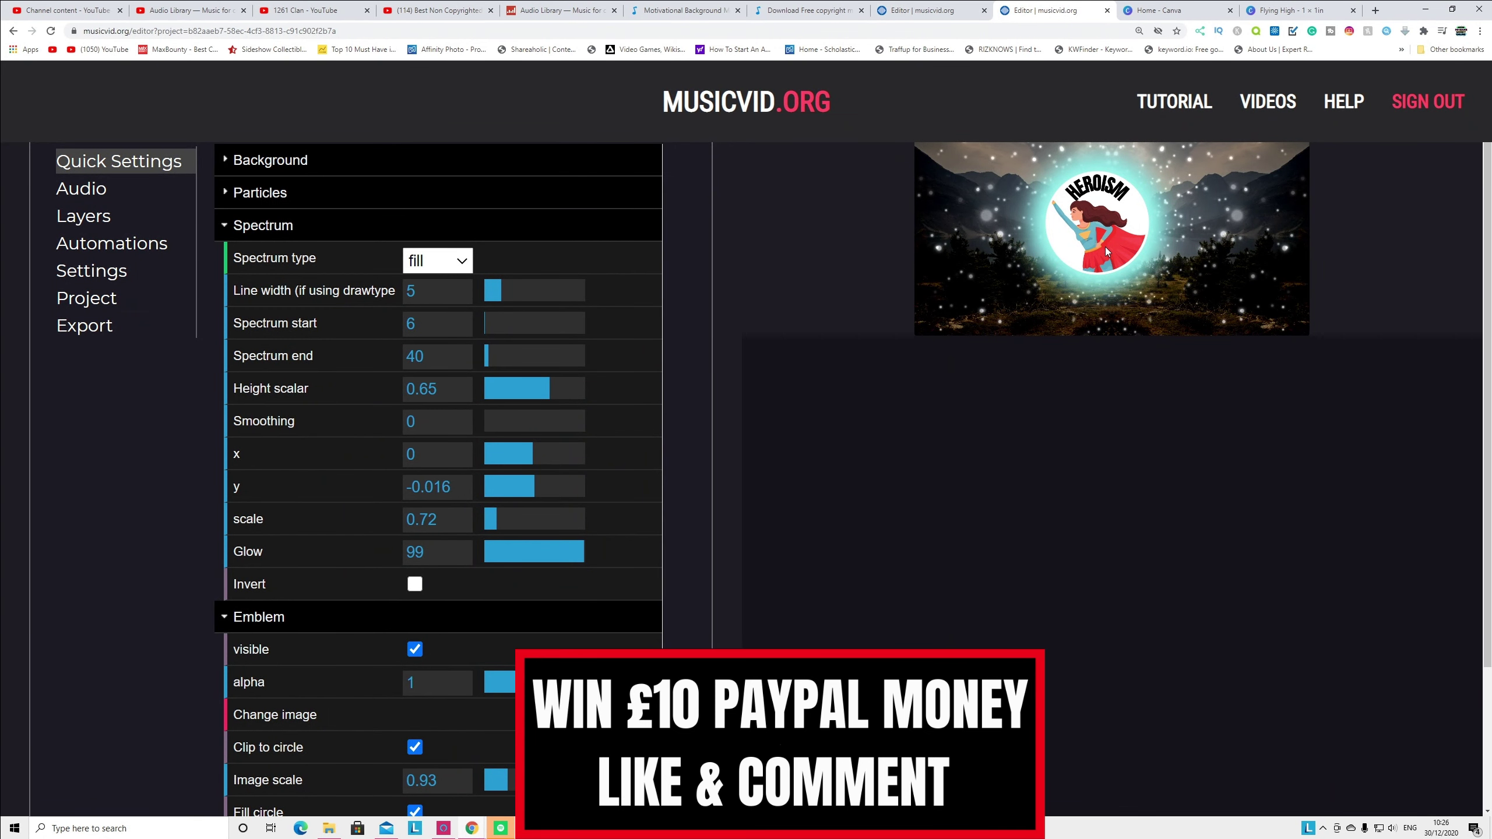
left_click(1166, 15)
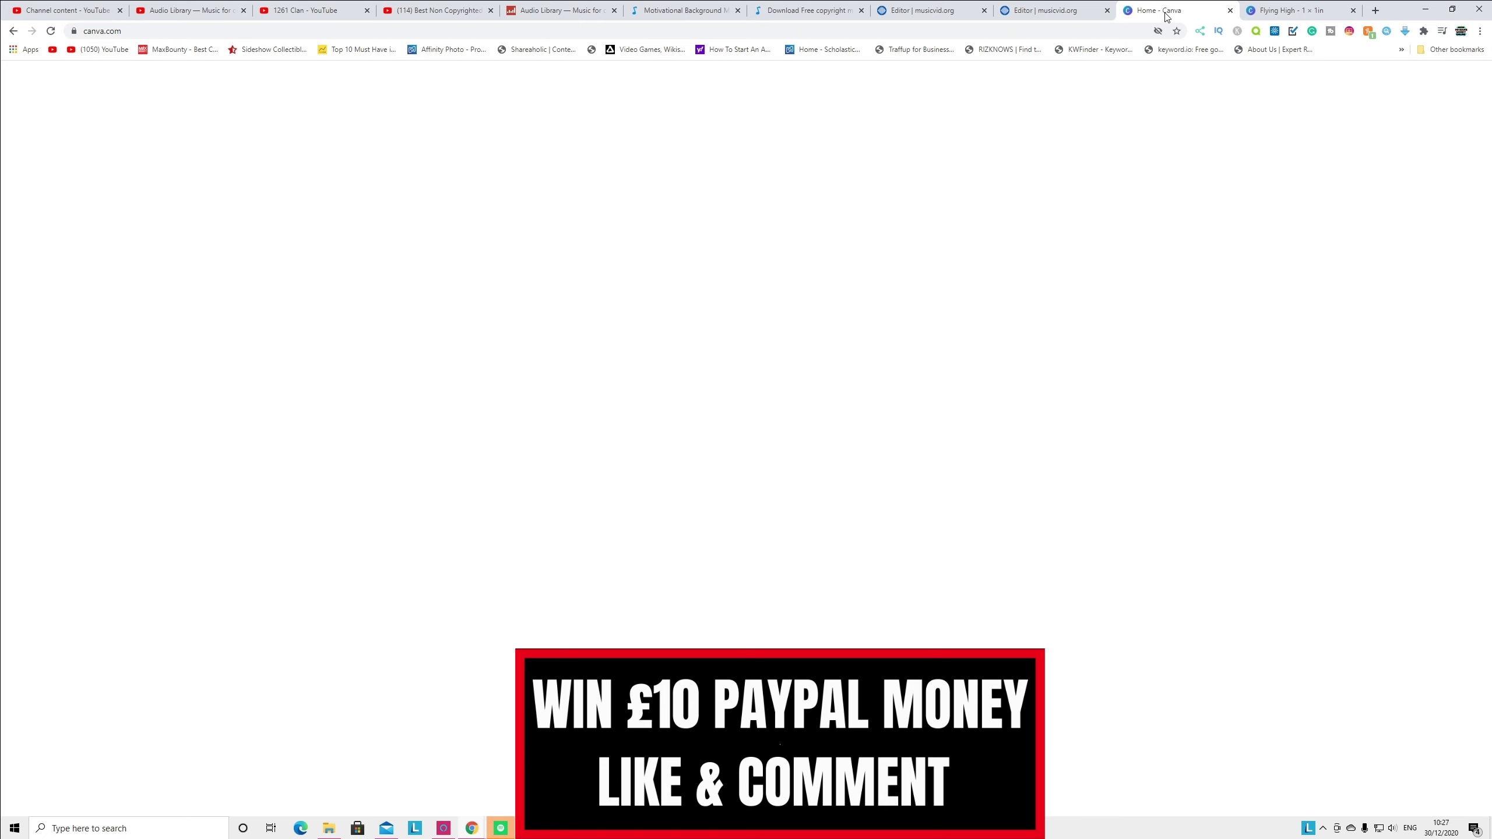
left_click(1276, 13)
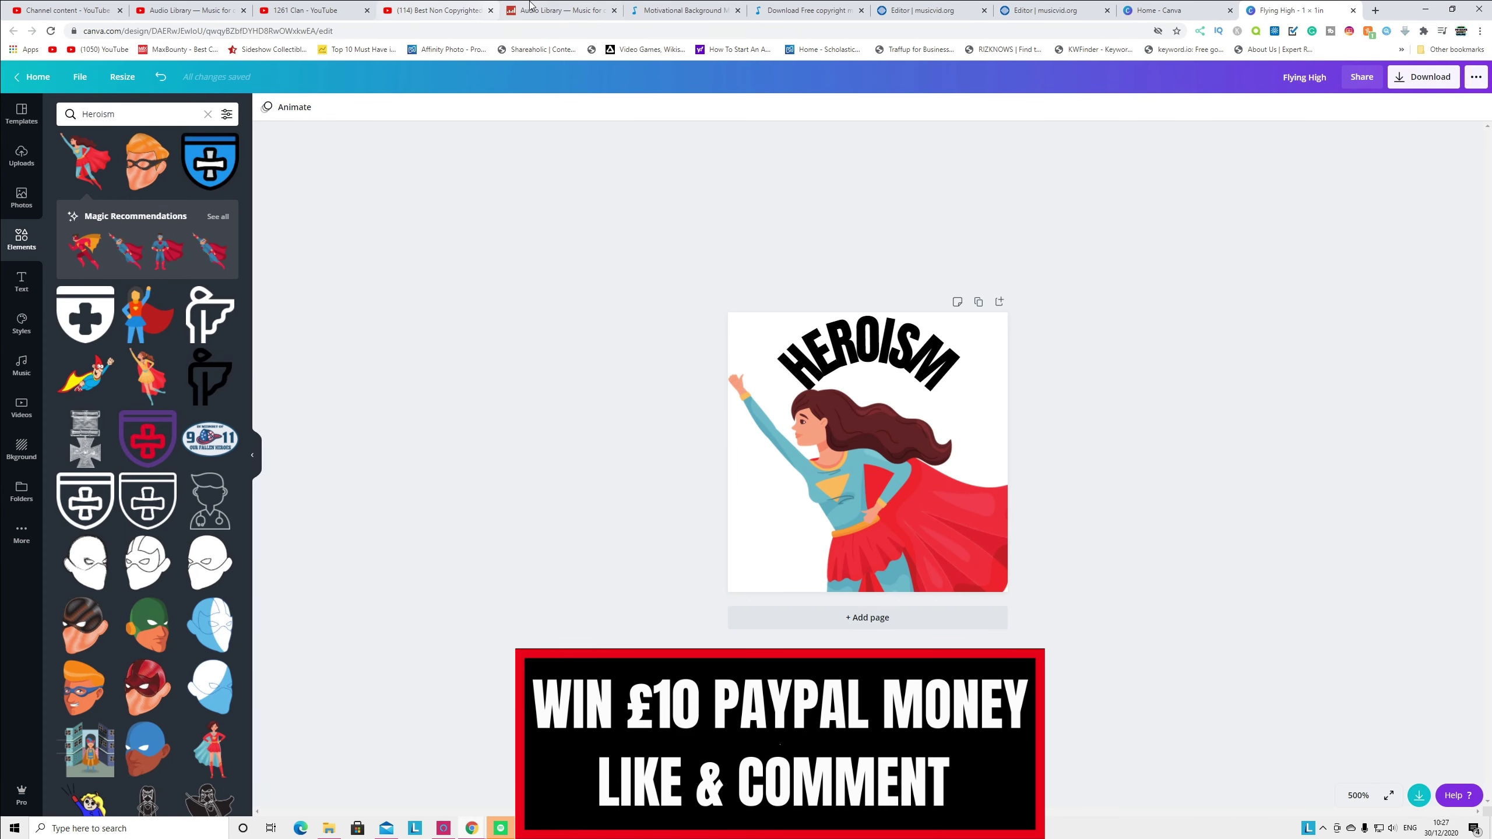
left_click(682, 10)
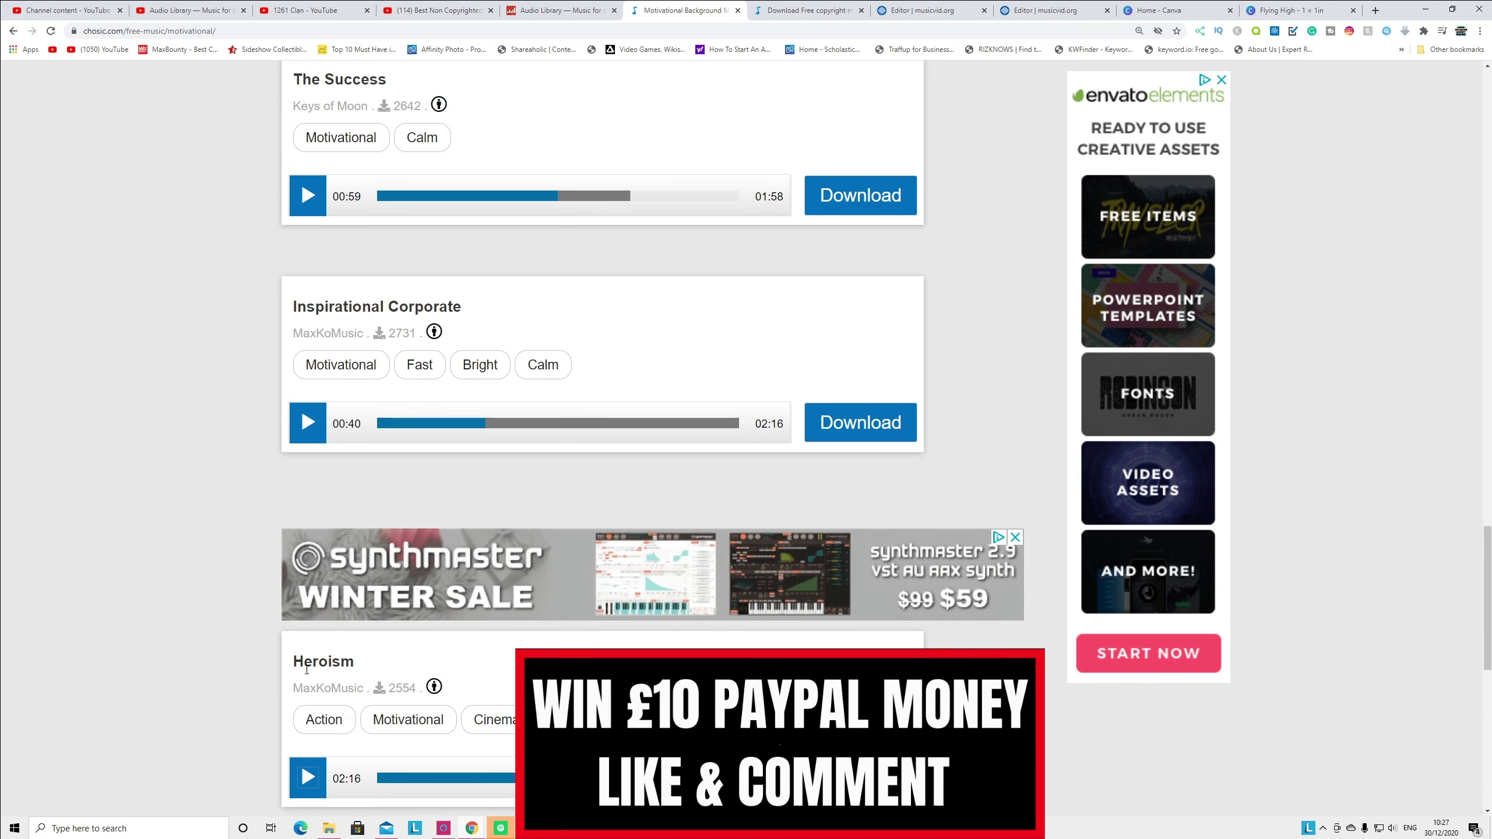
left_click(1264, 8)
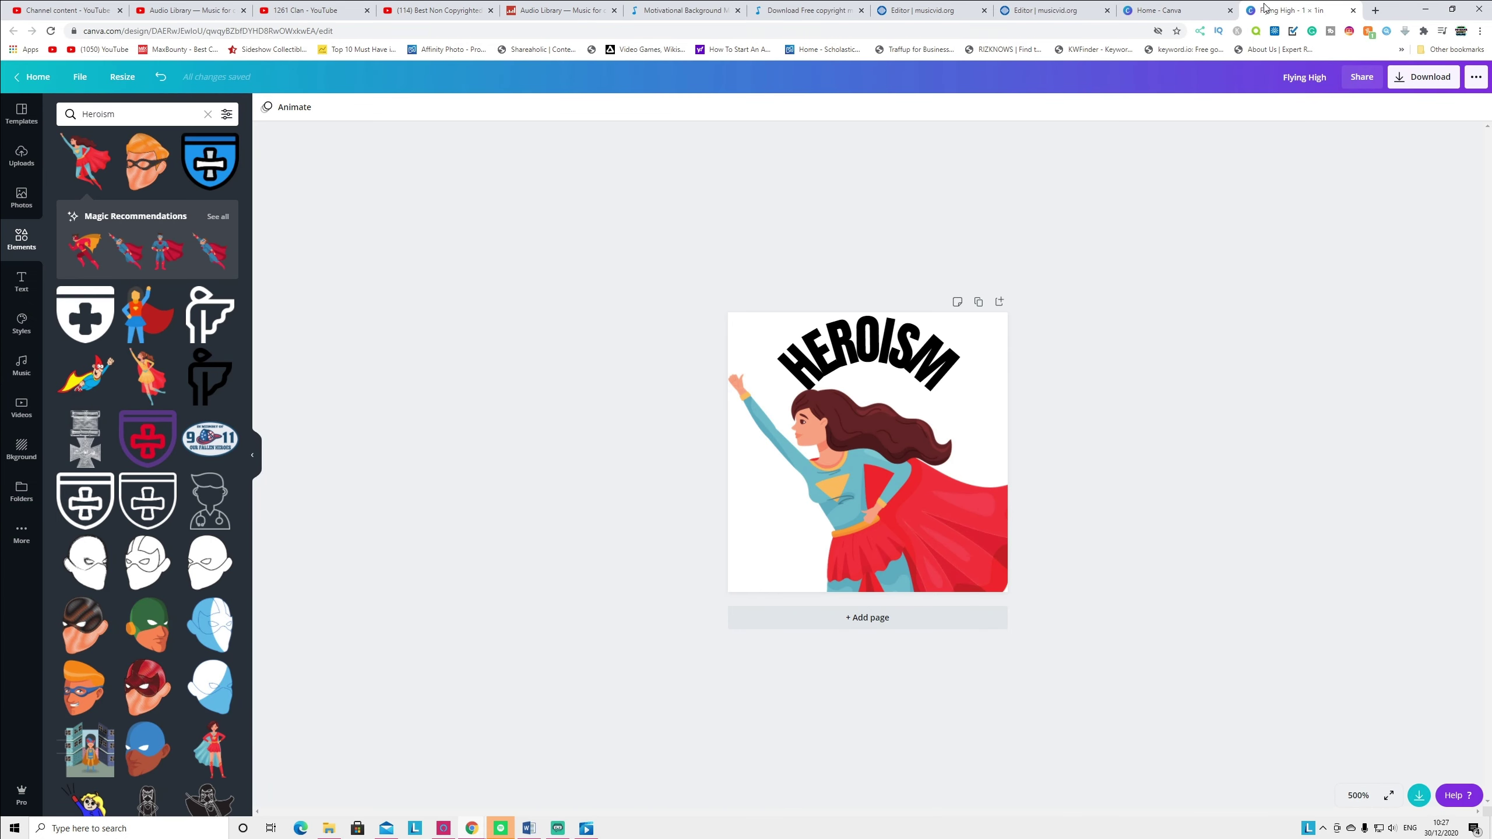
left_click(1072, 8)
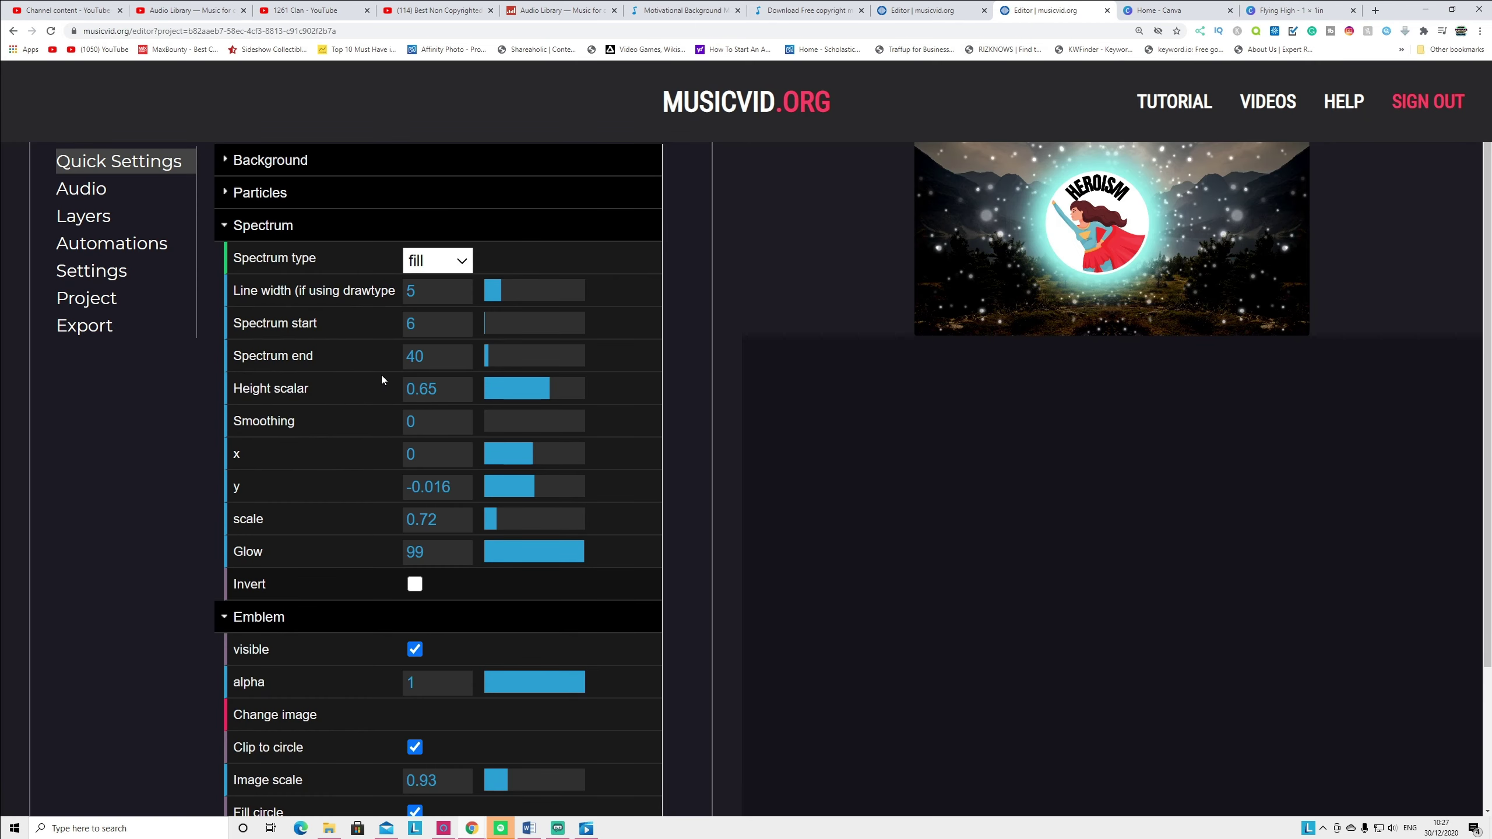
Preview the Heroism visualizer with its audio and review the project's export settings
left_click(226, 225)
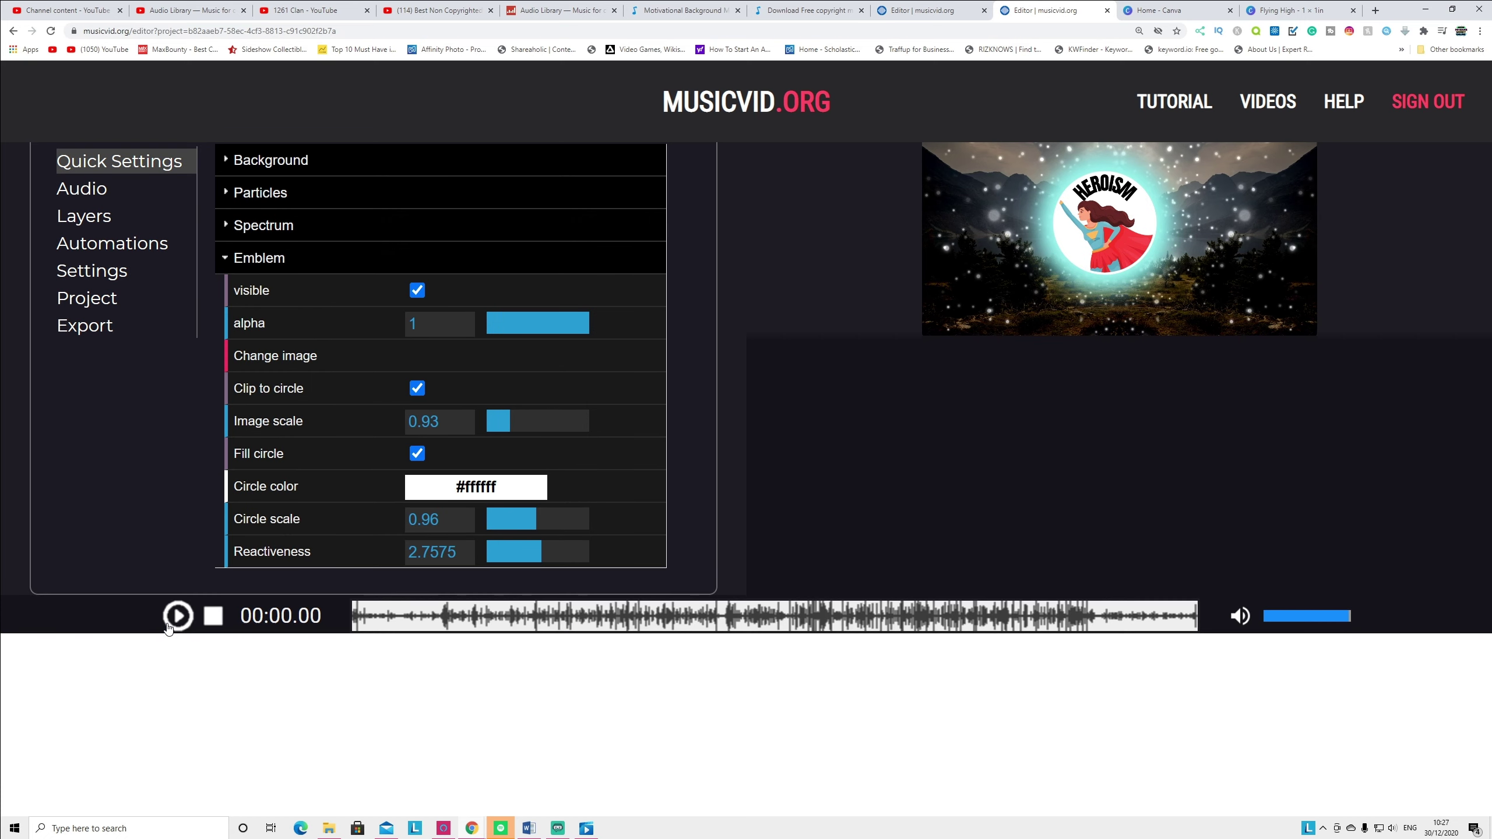
left_click(171, 622)
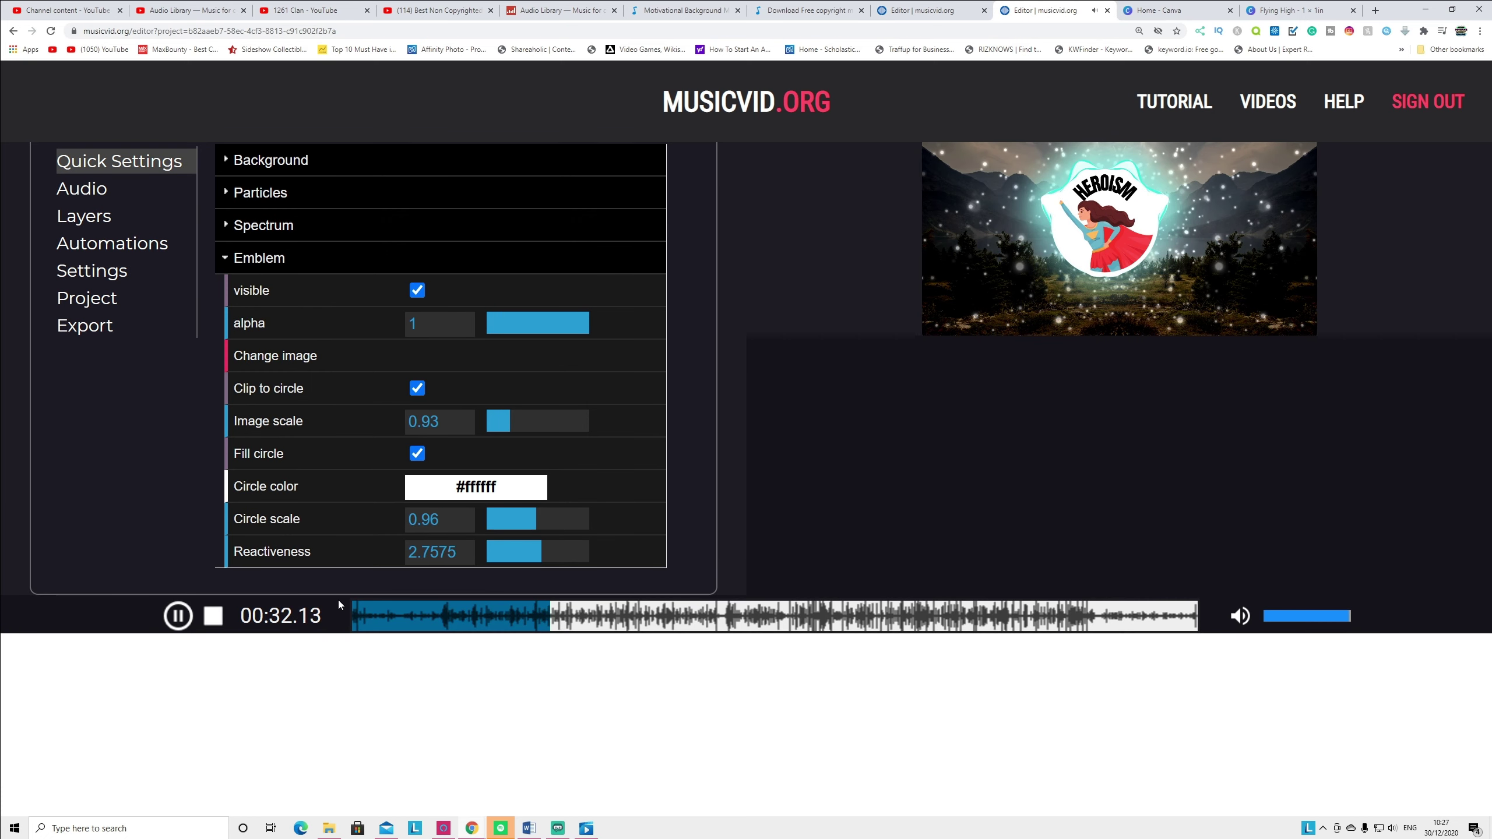
left_click(179, 623)
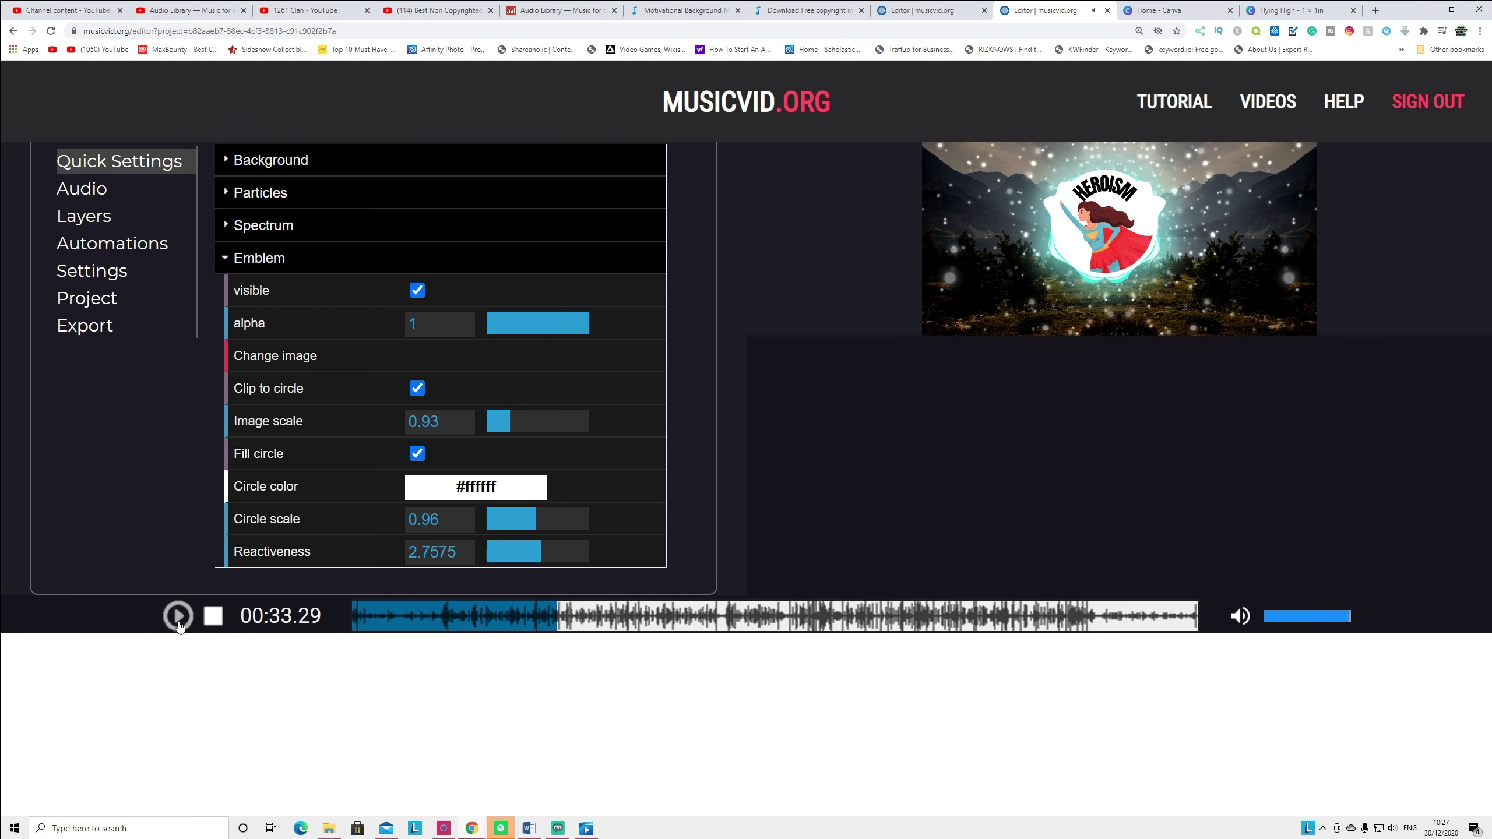
left_click(78, 327)
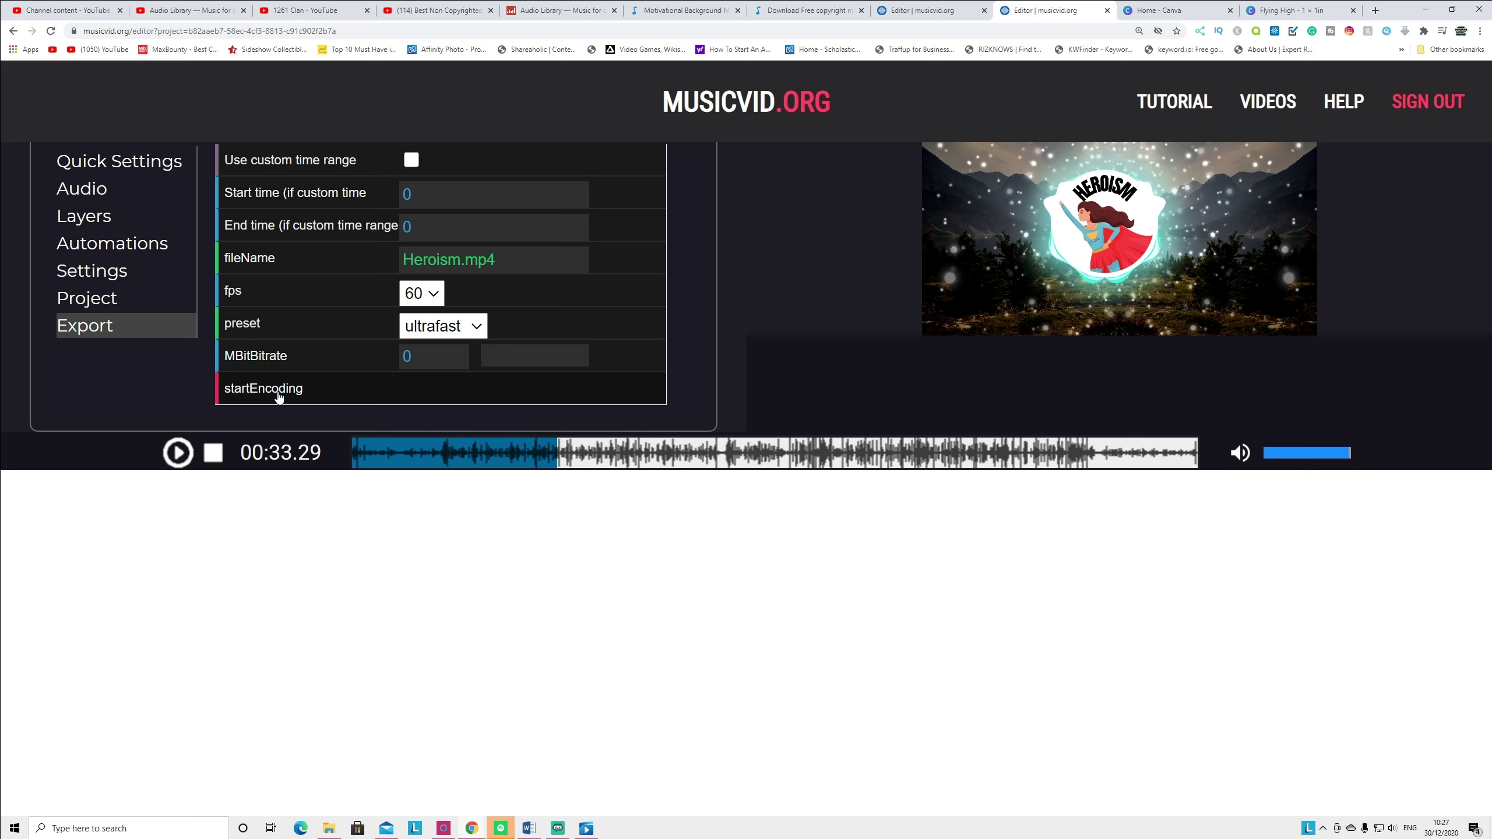
Look over the Audio Library channel's videos and the Audiofy uploads listed in YouTube Studio
left_click(176, 10)
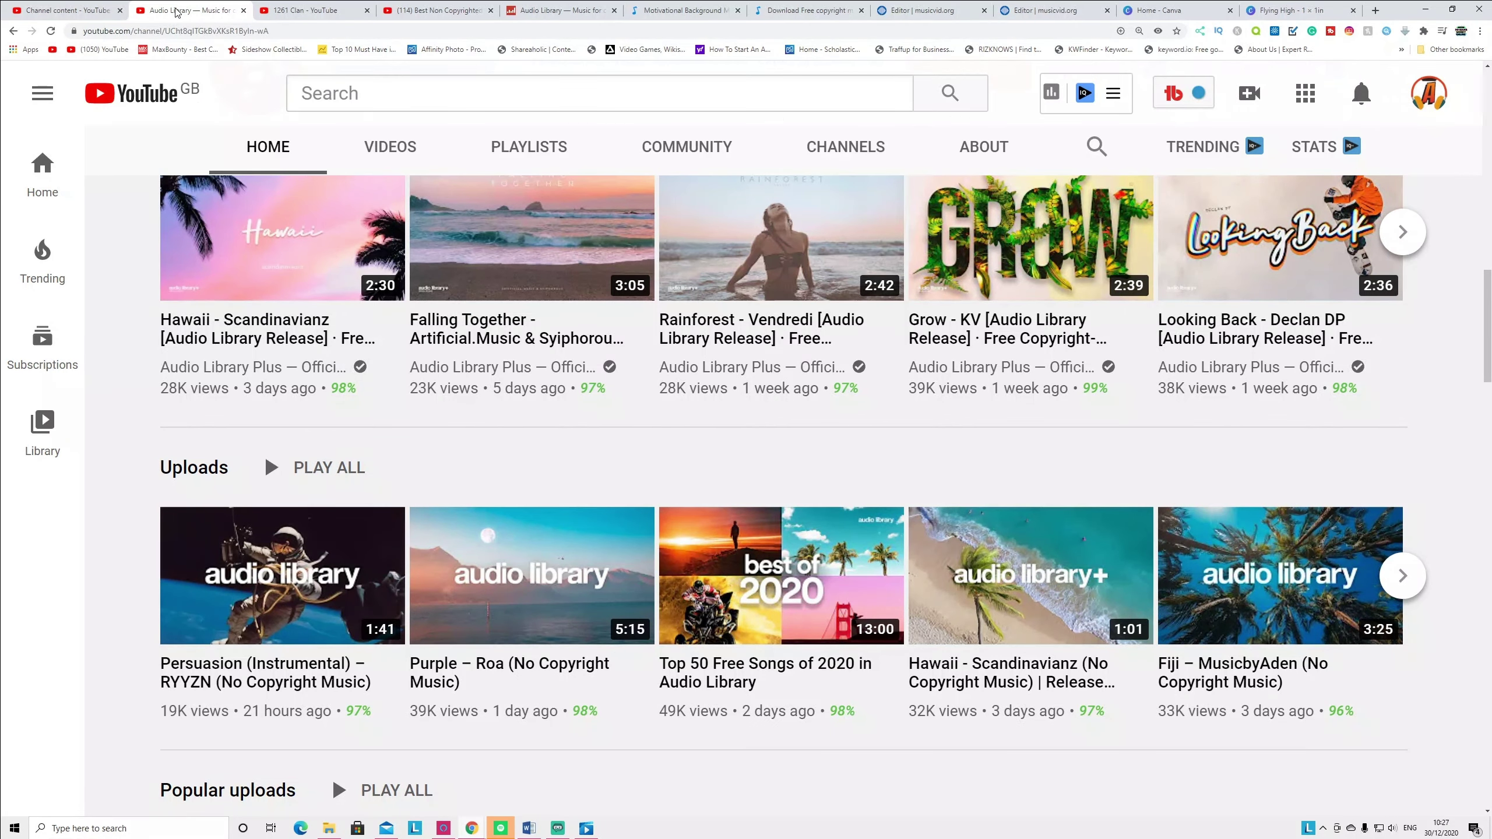
left_click(71, 10)
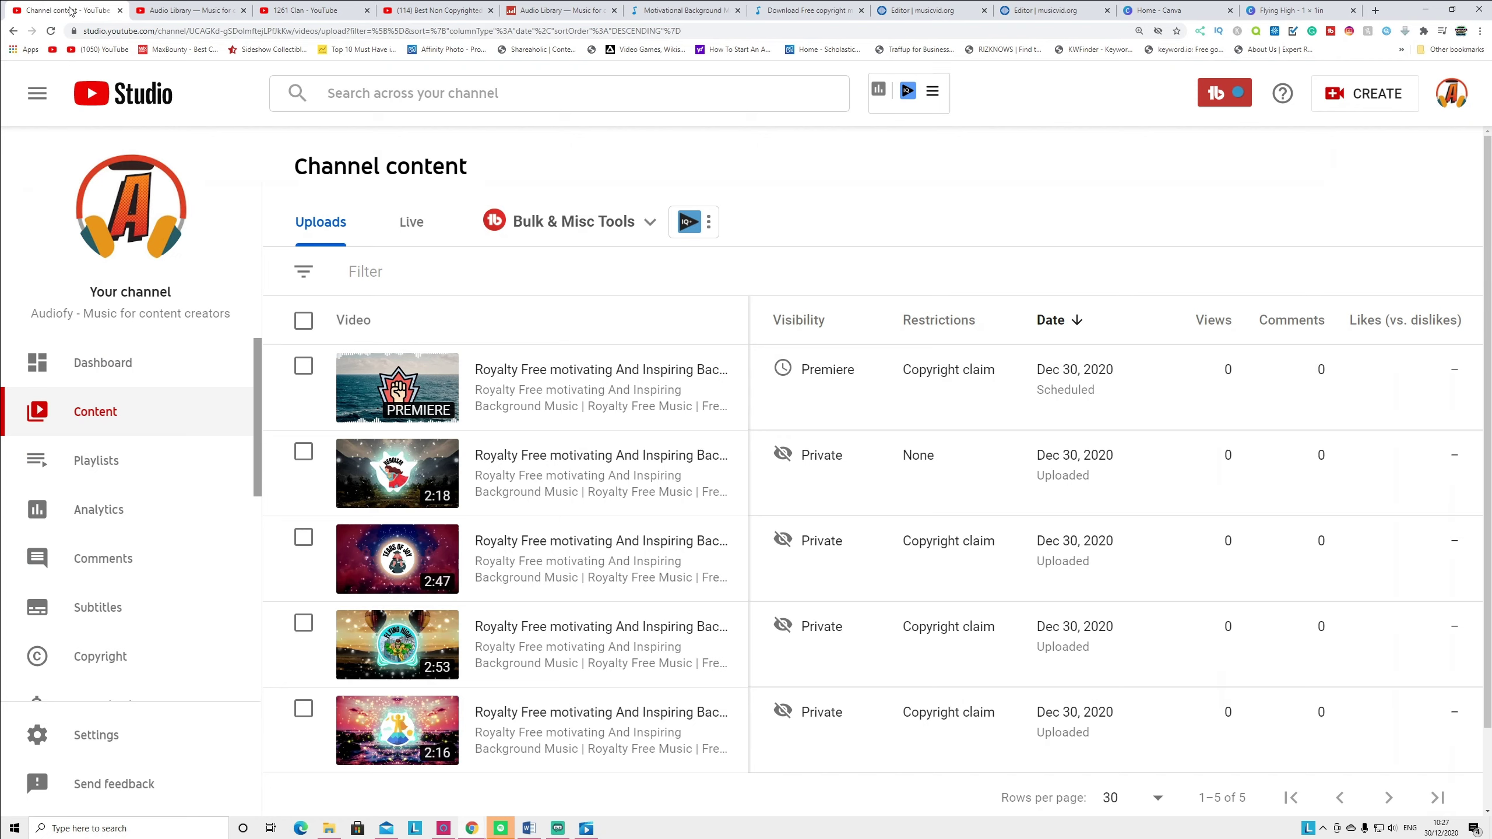
mouse_move(449, 426)
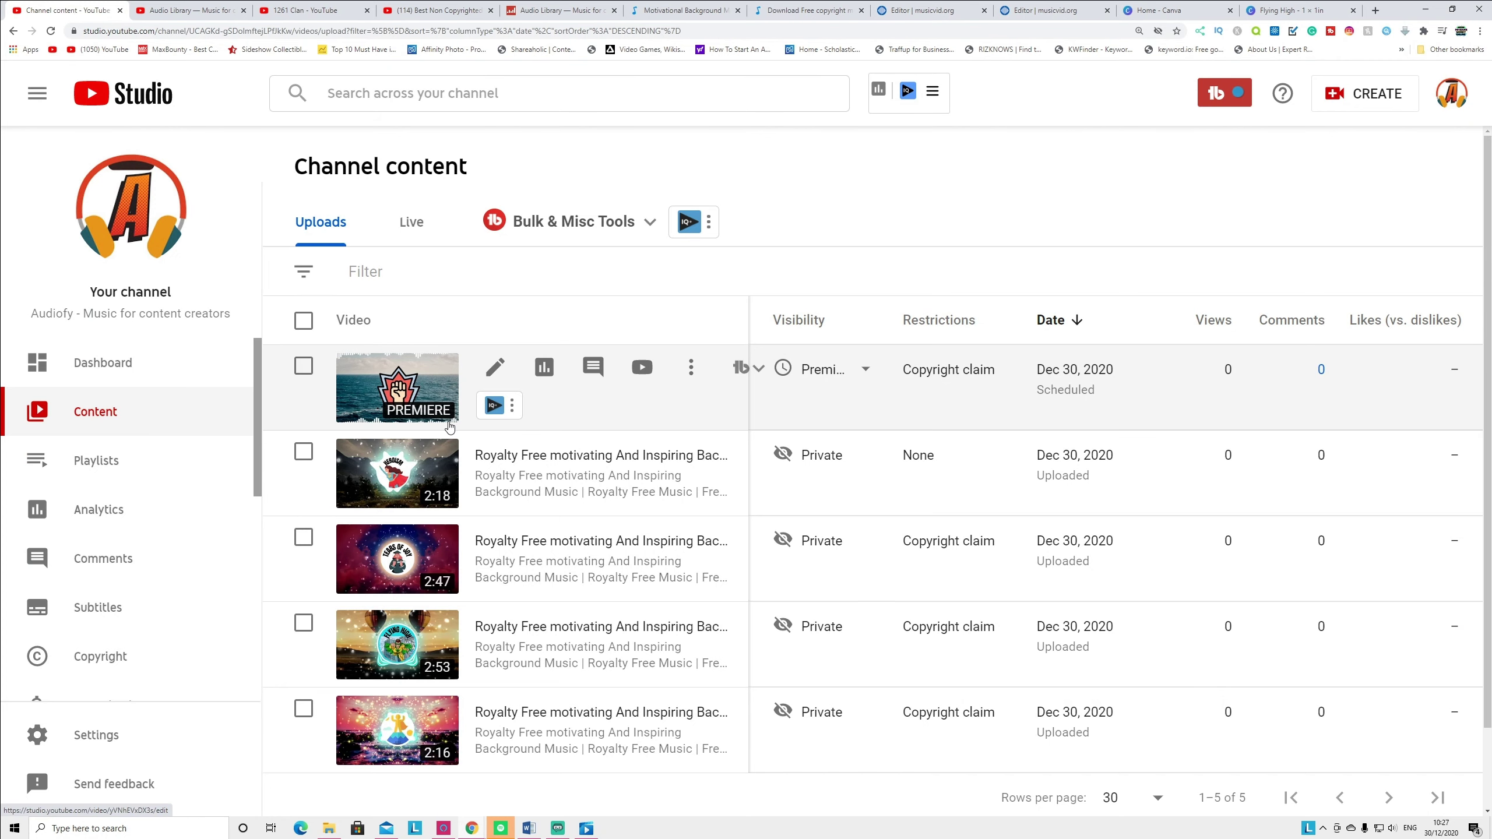
mouse_move(972, 590)
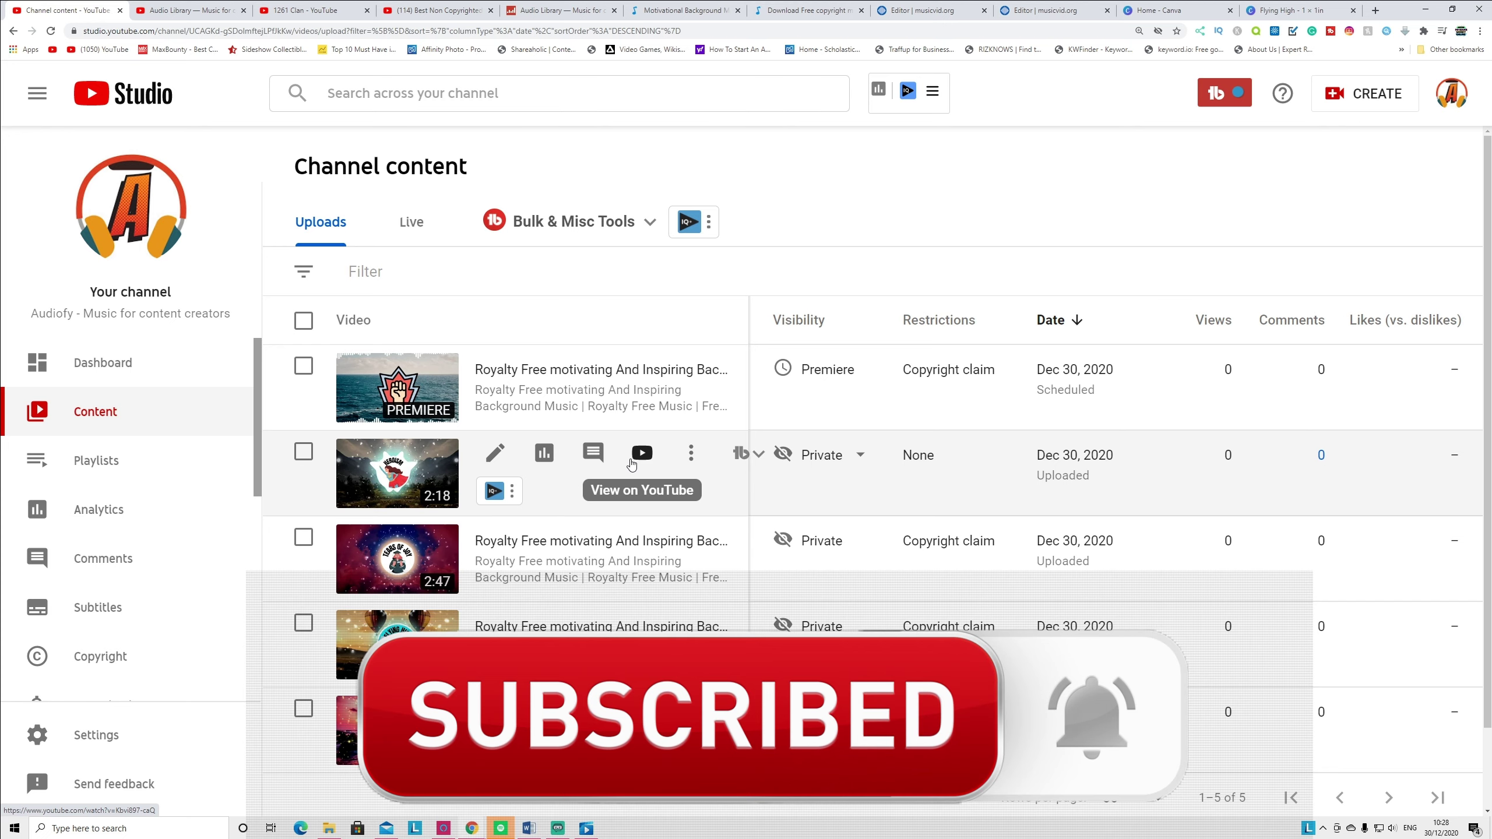
Revisit the motivational tracks and Heroism download page on Chosic, and the MusicVid editor waiting for an audio file
left_click(644, 10)
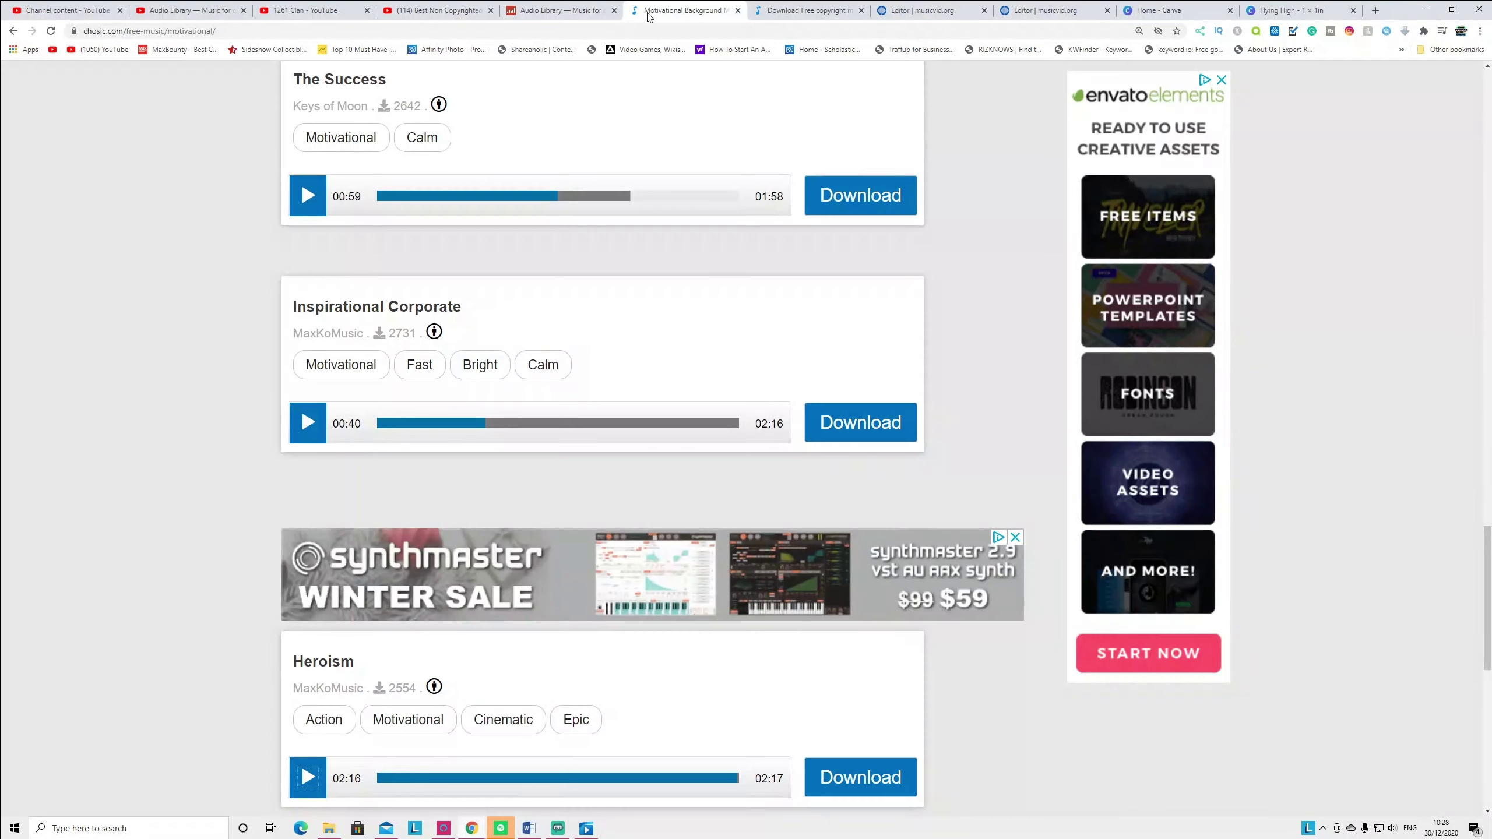
left_click(808, 11)
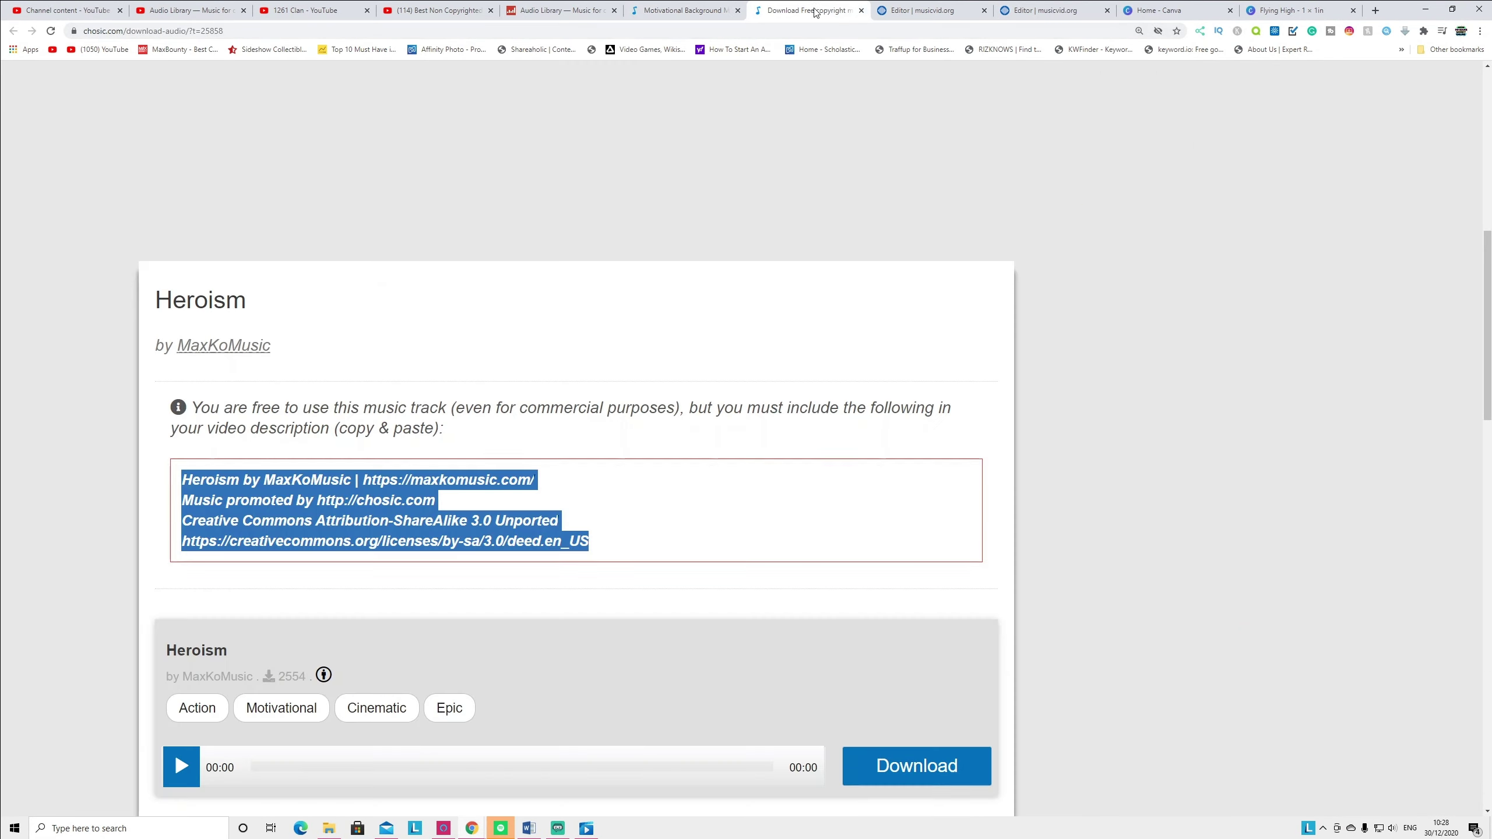
left_click(931, 11)
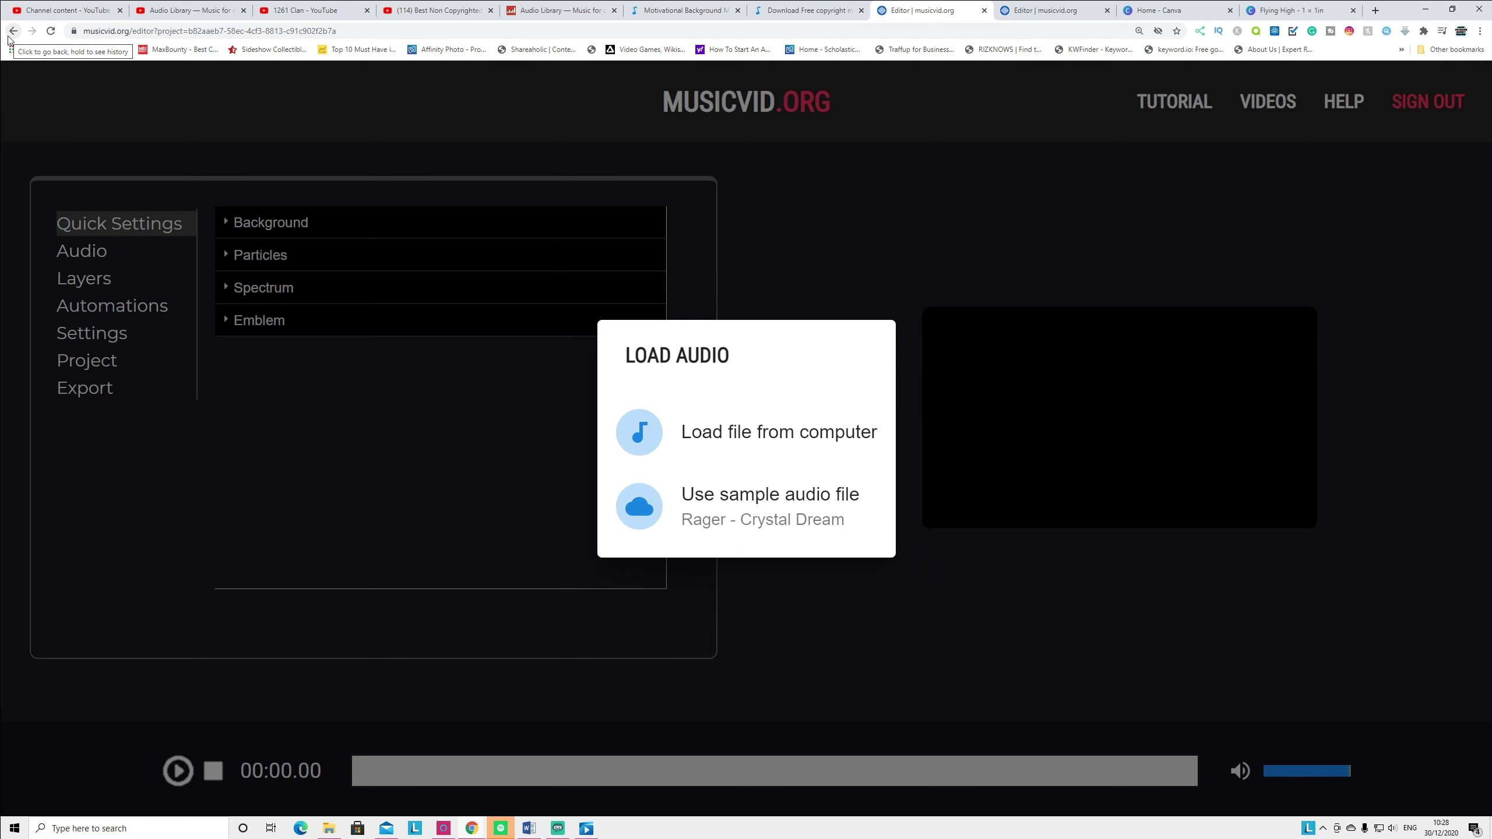
Open the Heroism upload's details in YouTube Studio, highlight "Royalty Free" in the title and compare the description with Chosic's attribution text
left_click(64, 9)
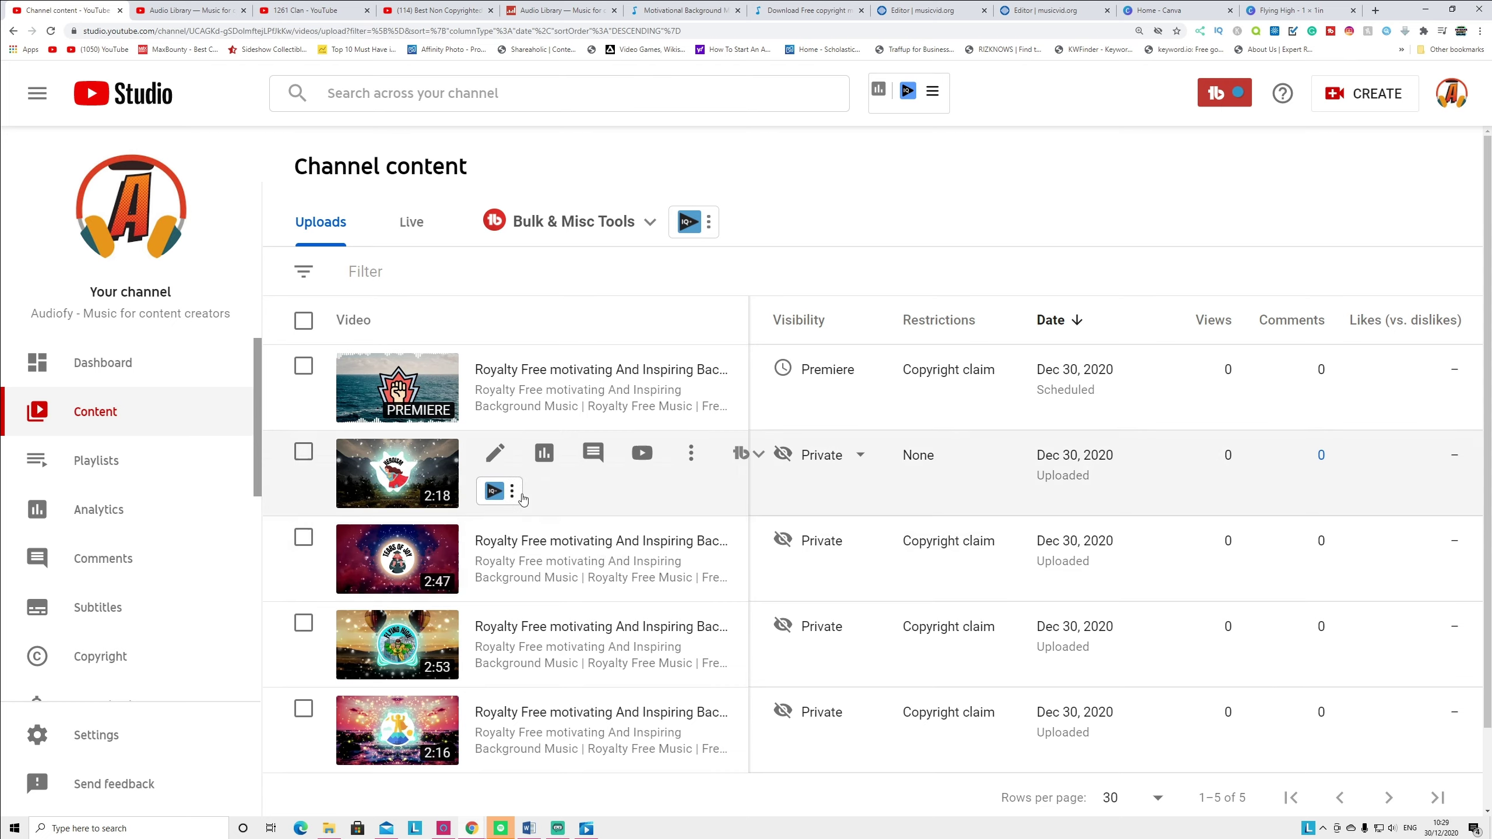
left_click(496, 452)
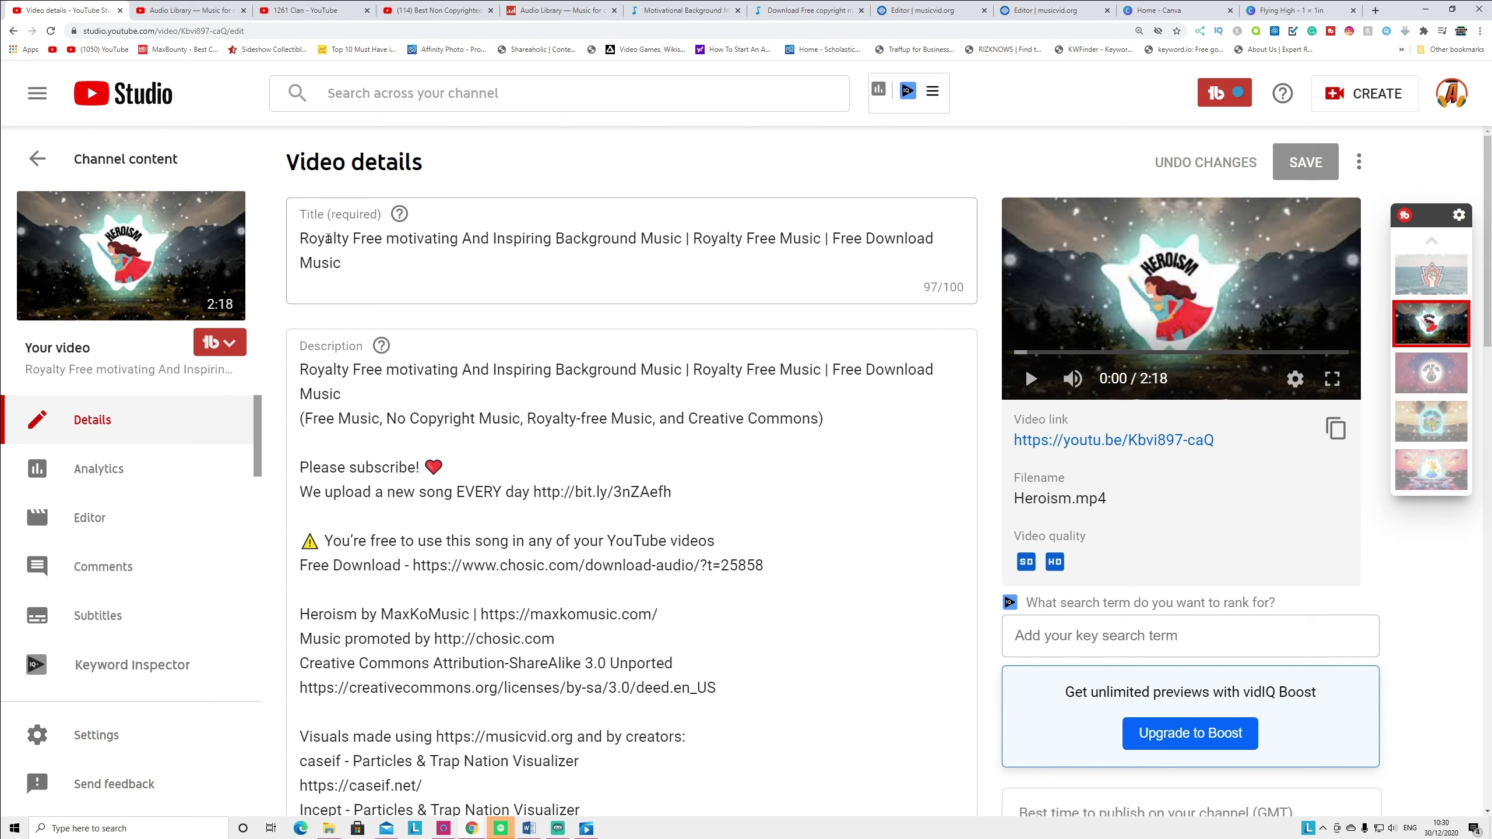
left_click_drag(386, 238, 299, 238)
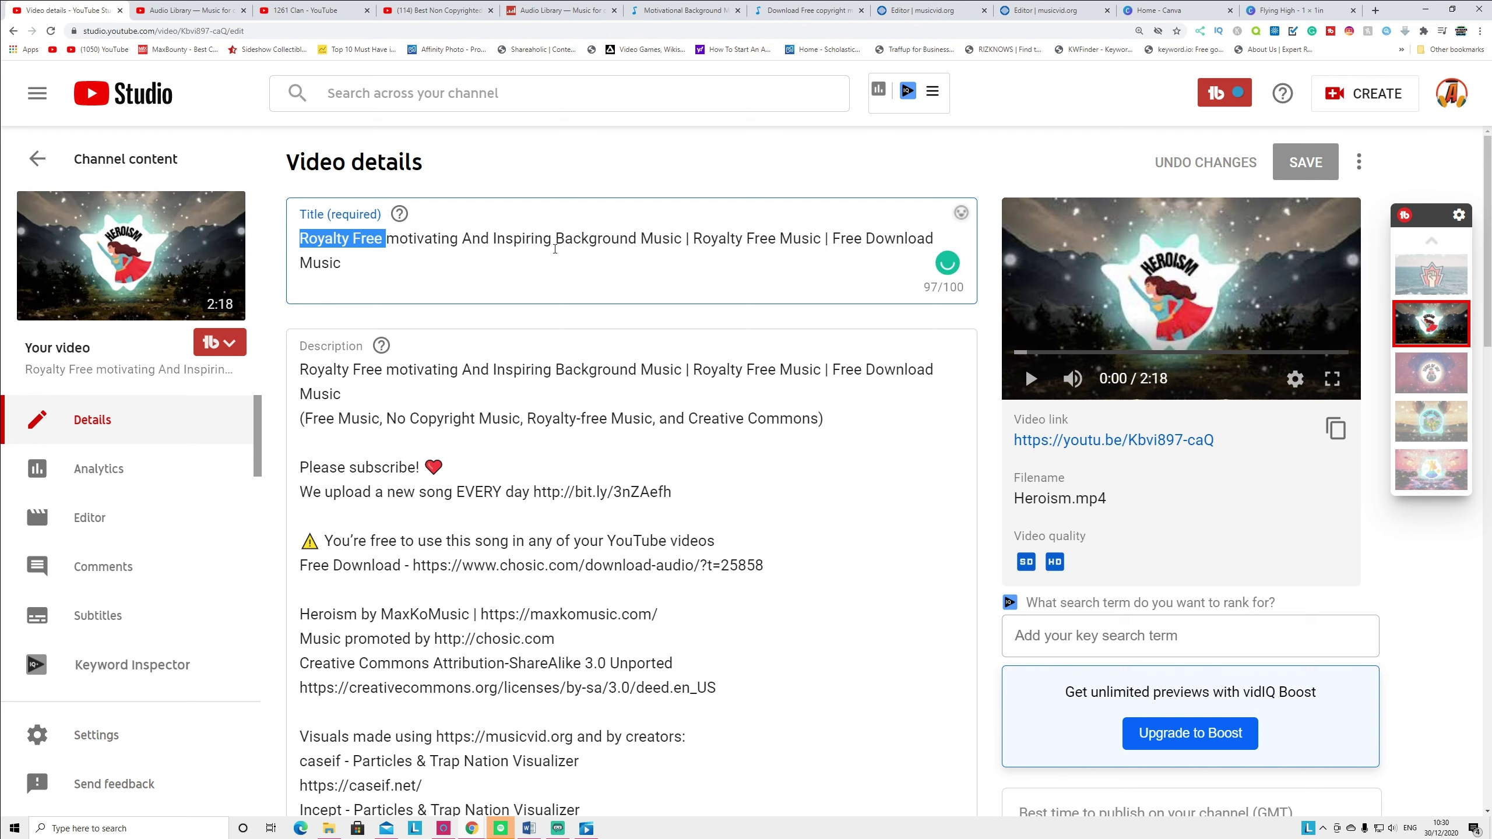
mouse_move(694, 240)
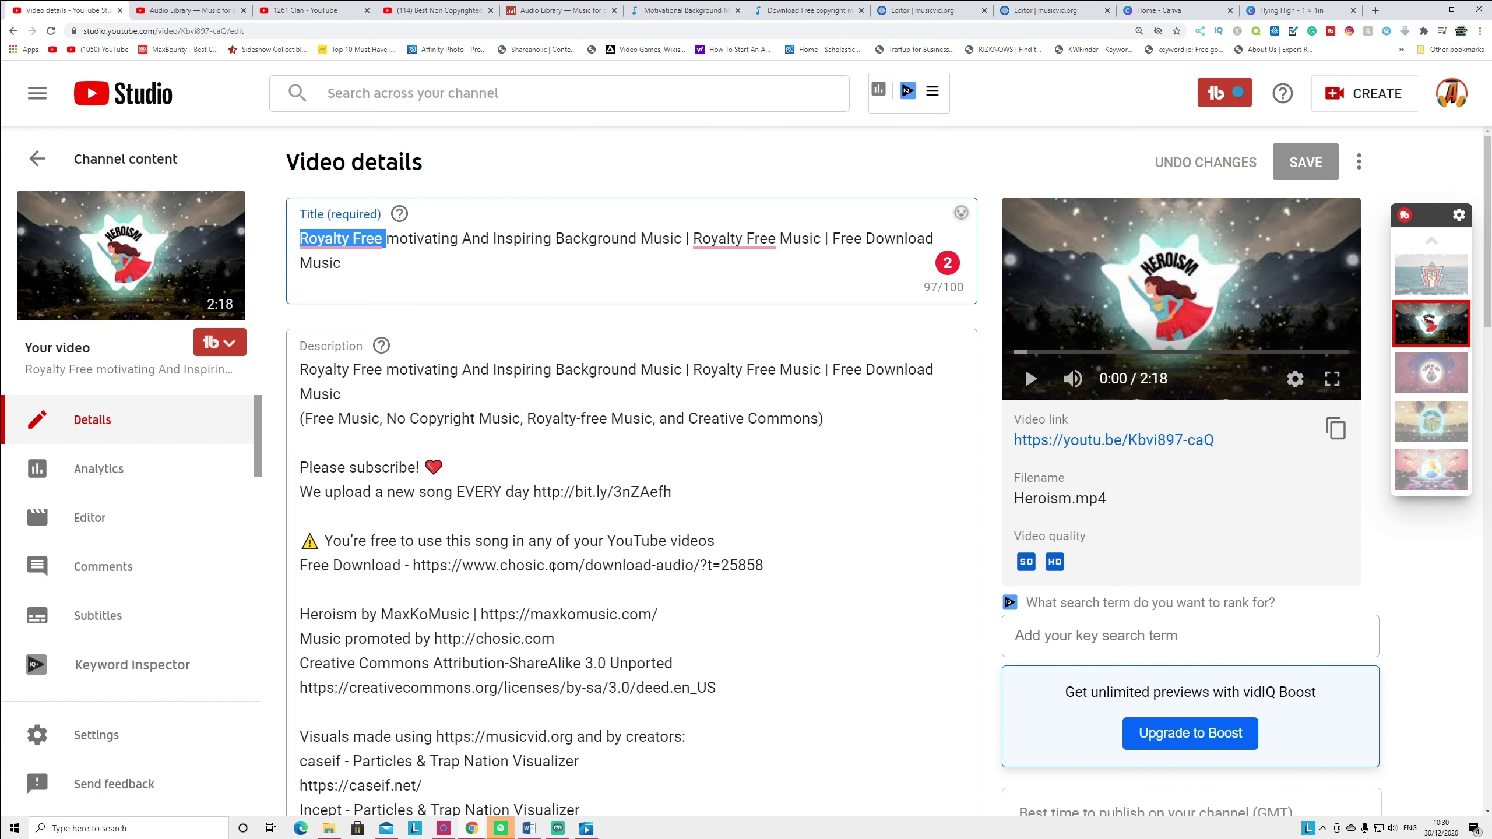
scroll(543, 562, "down", 3)
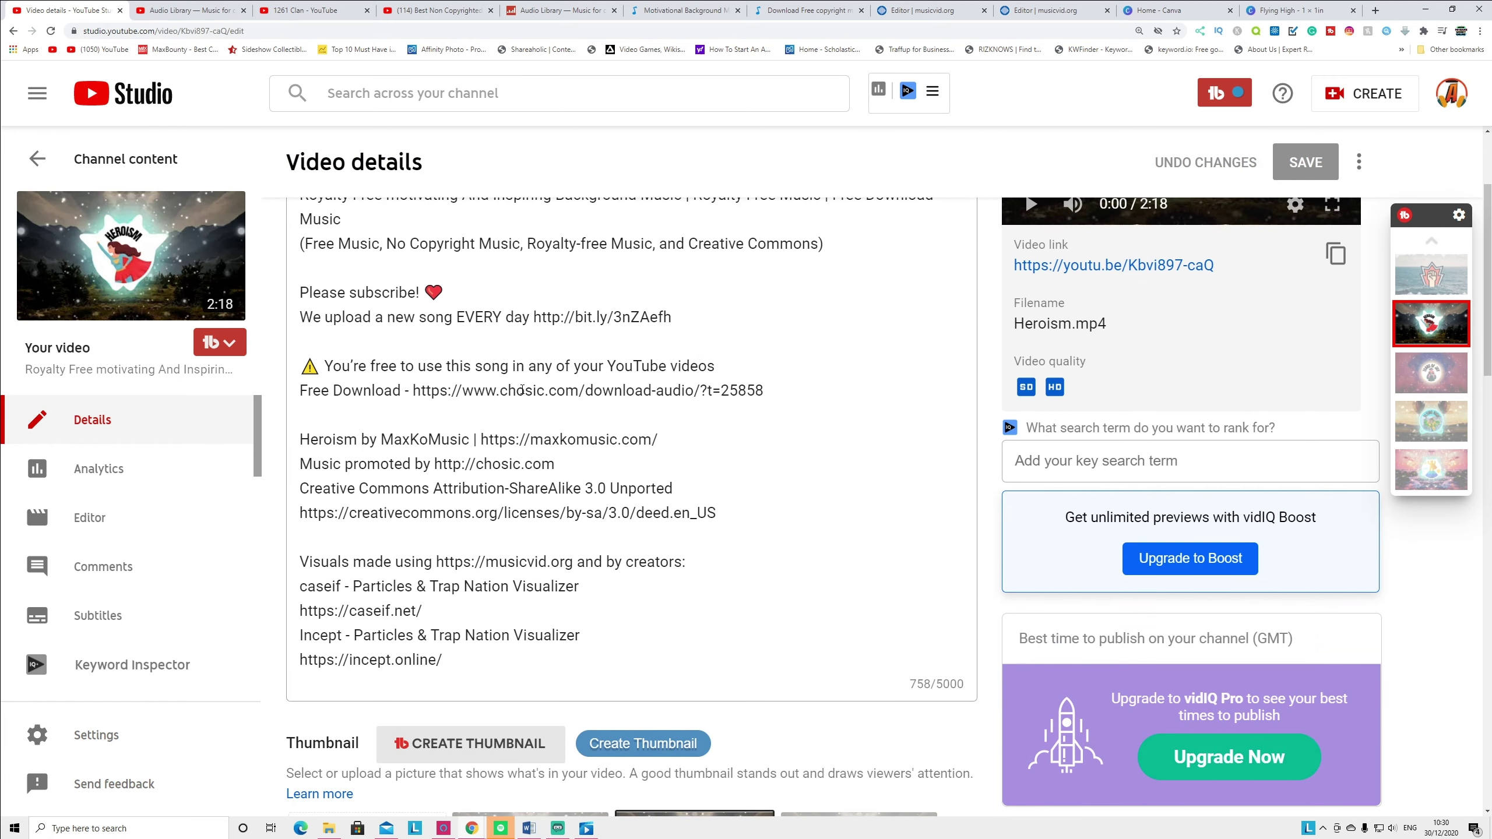
left_click(805, 10)
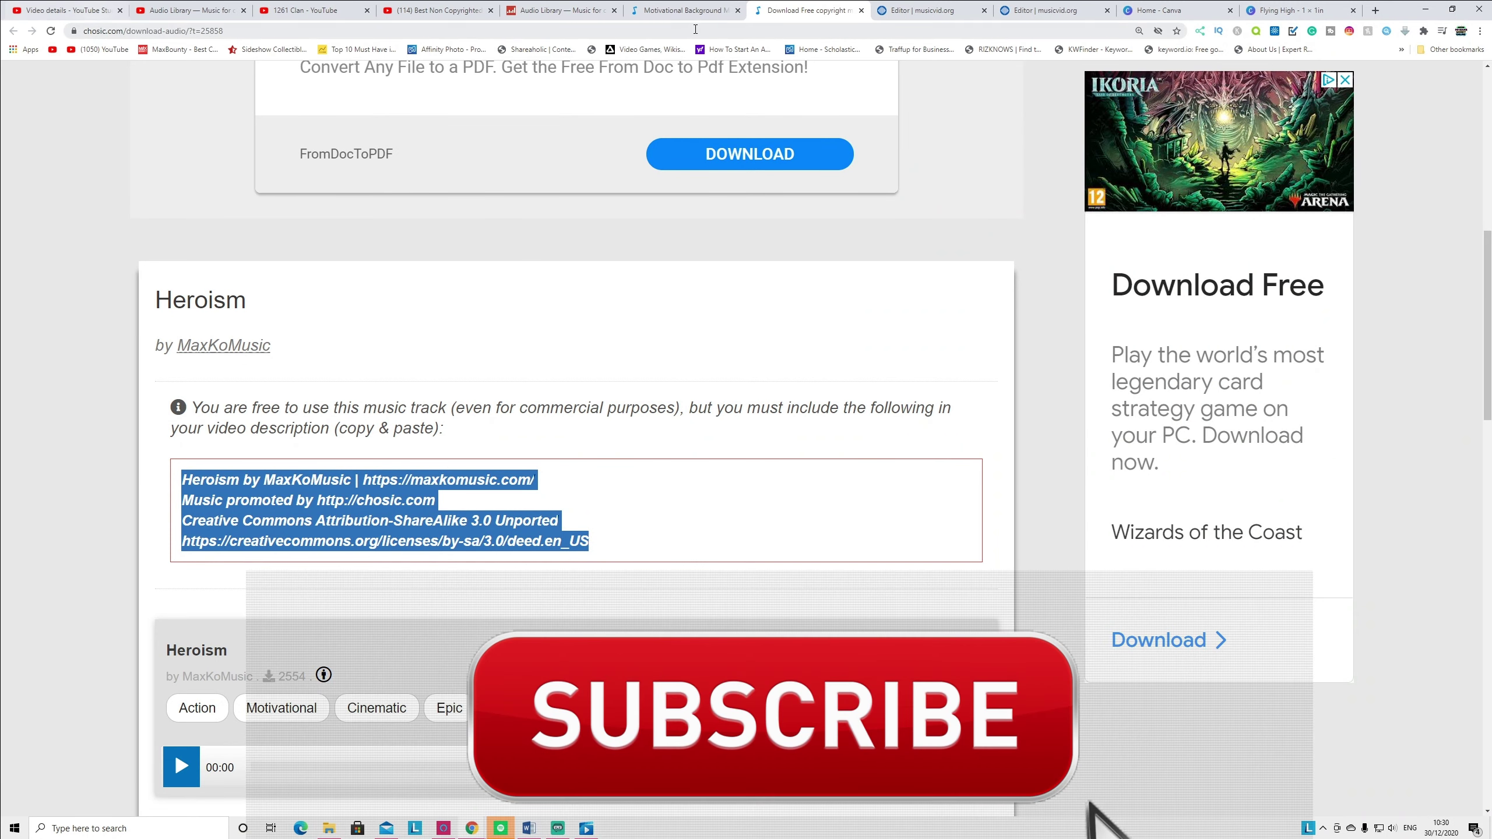
Highlight the visuals credits for musicvid.org and its creators in the Heroism description, and revisit the MusicVid project they credit
left_click(1062, 8)
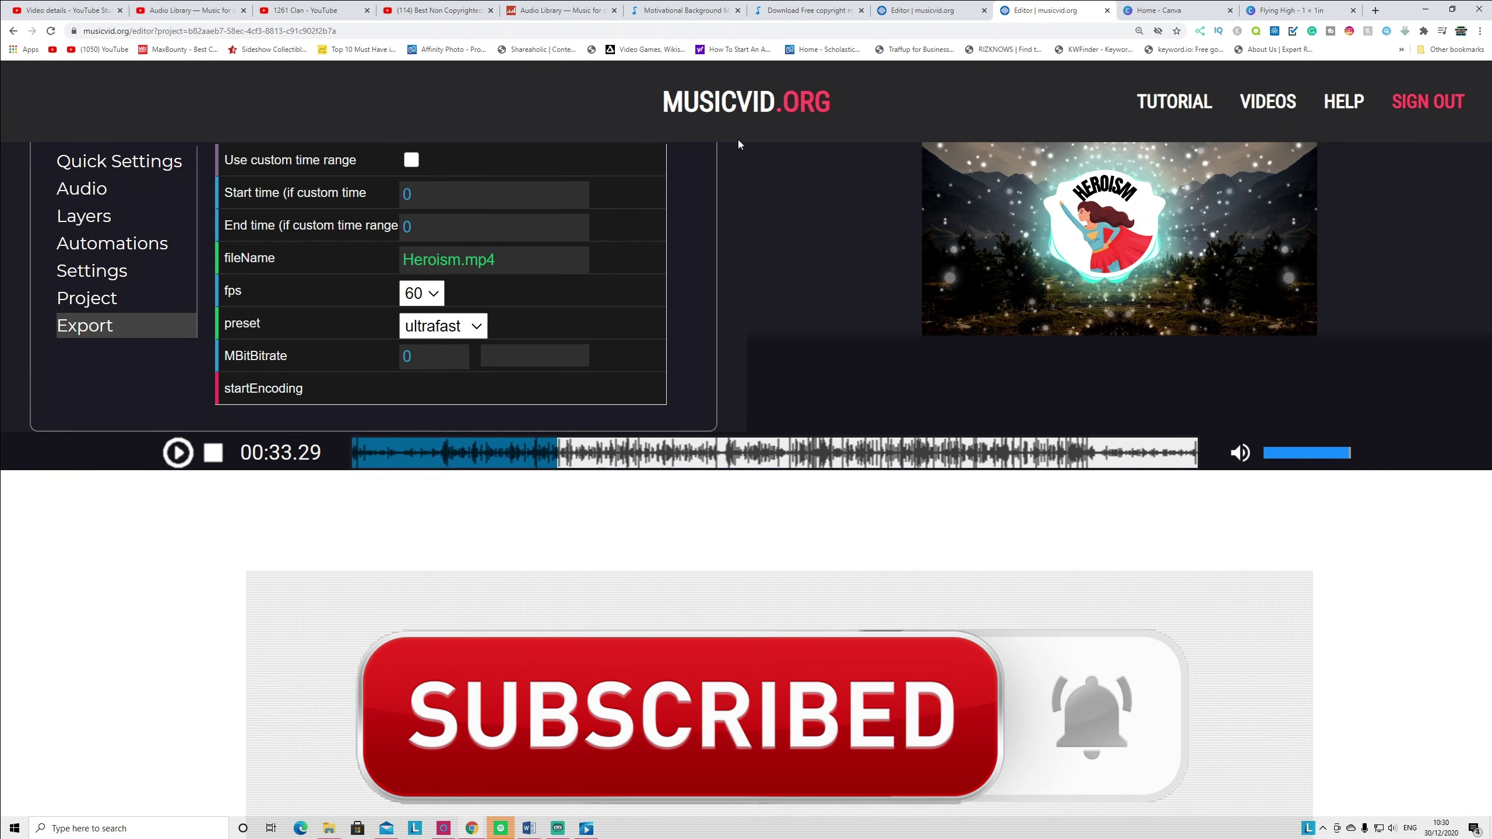
left_click(189, 15)
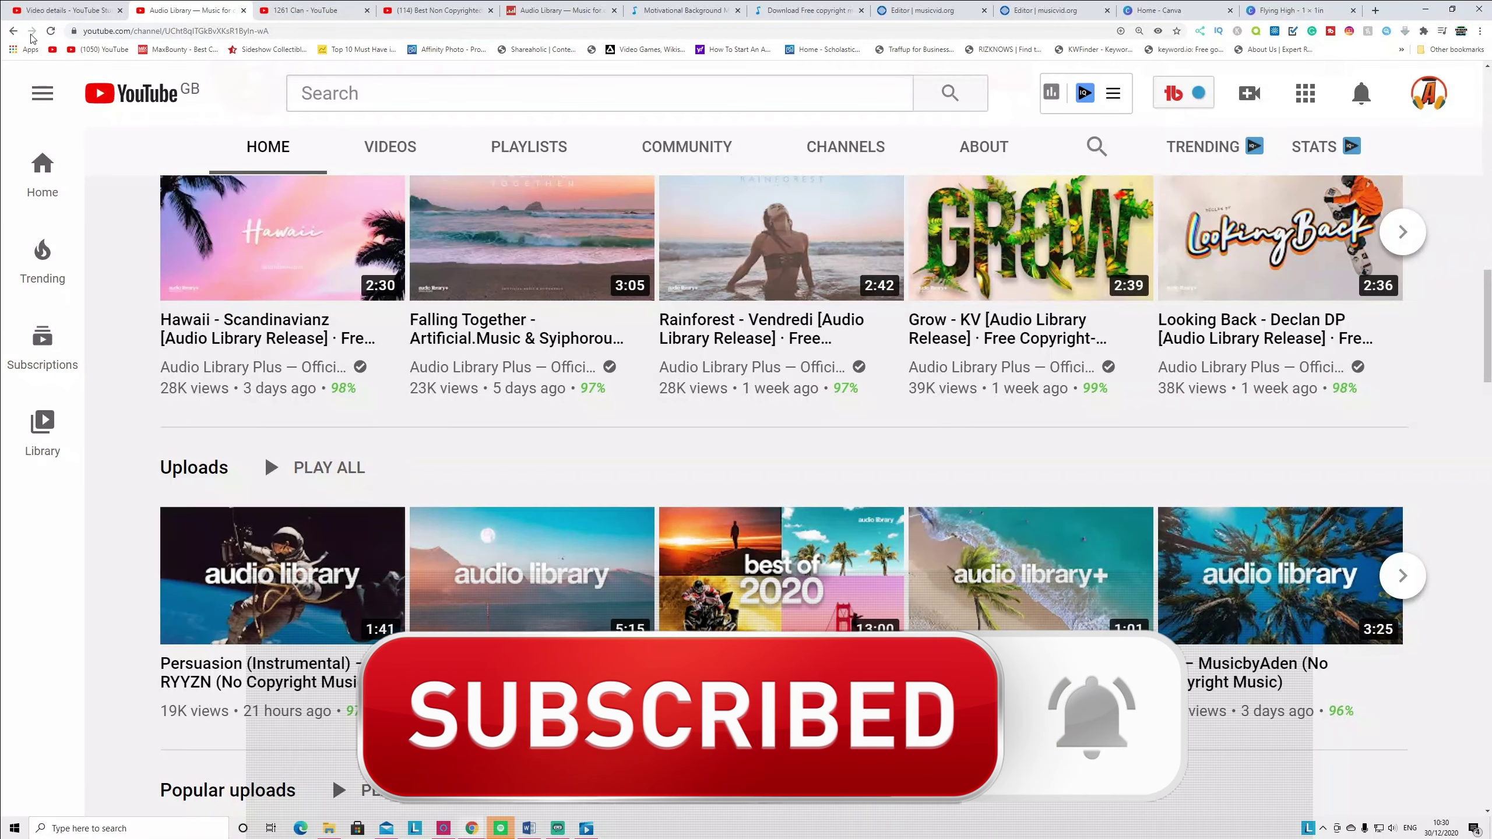
key("ctrl+shift+Tab")
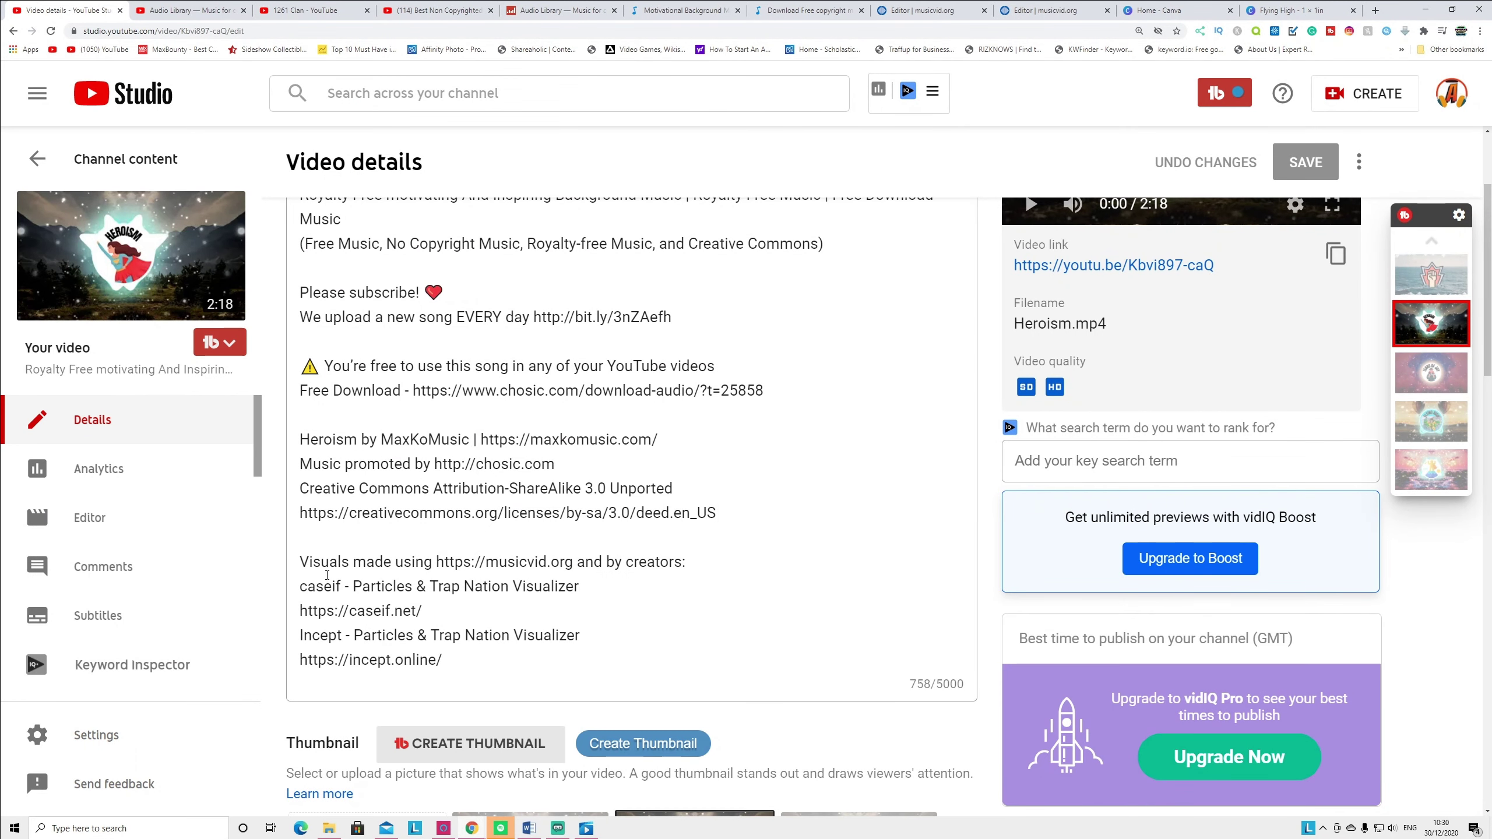
left_click_drag(444, 660, 320, 567)
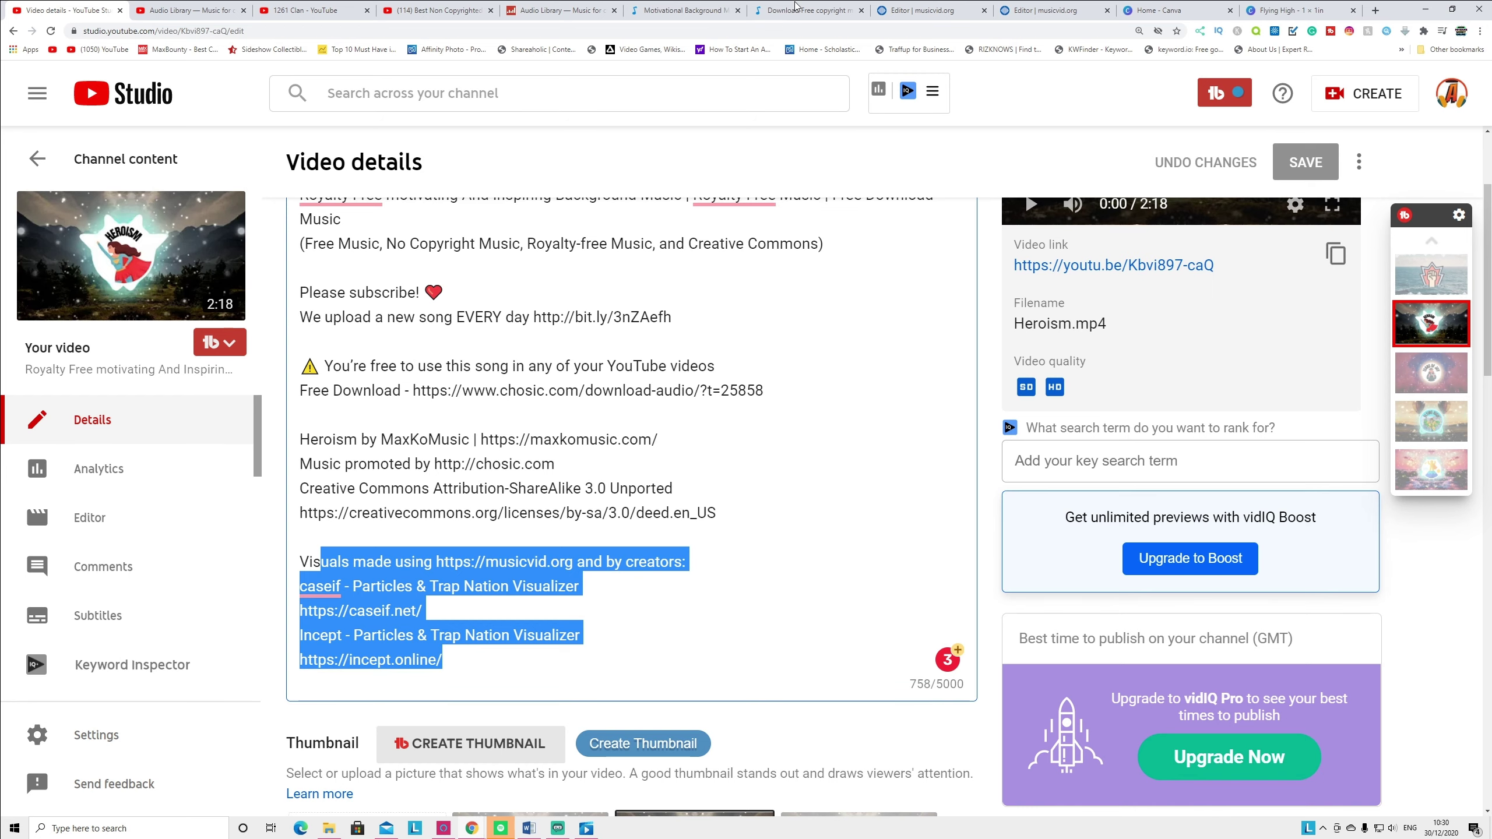
left_click(1048, 10)
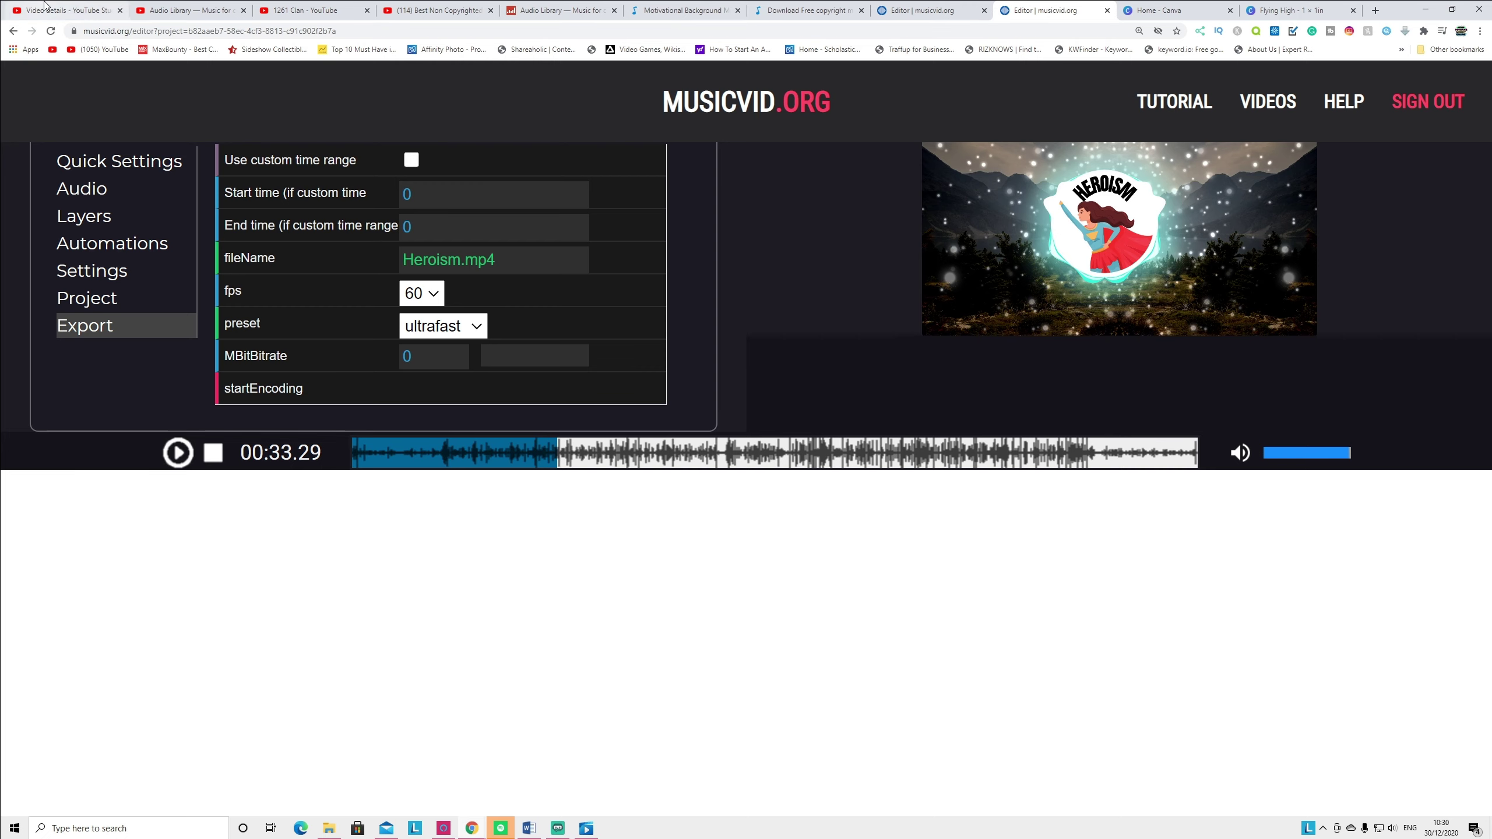
Review the Heroism upload's thumbnail, playlist, audience settings and expanded tags in YouTube Studio, then return to the channel content list
left_click(64, 10)
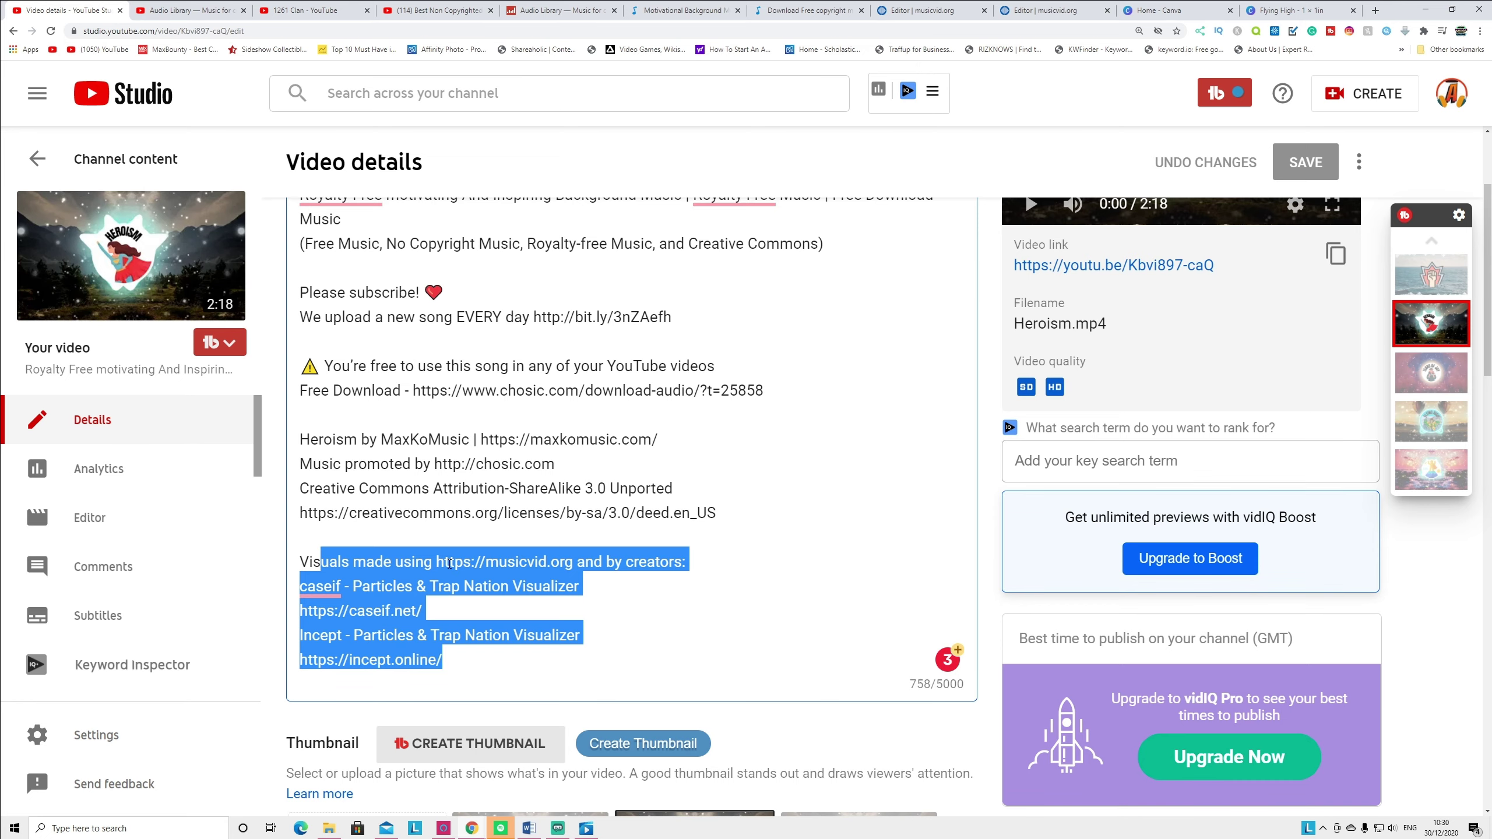
scroll(452, 558, "down", 3)
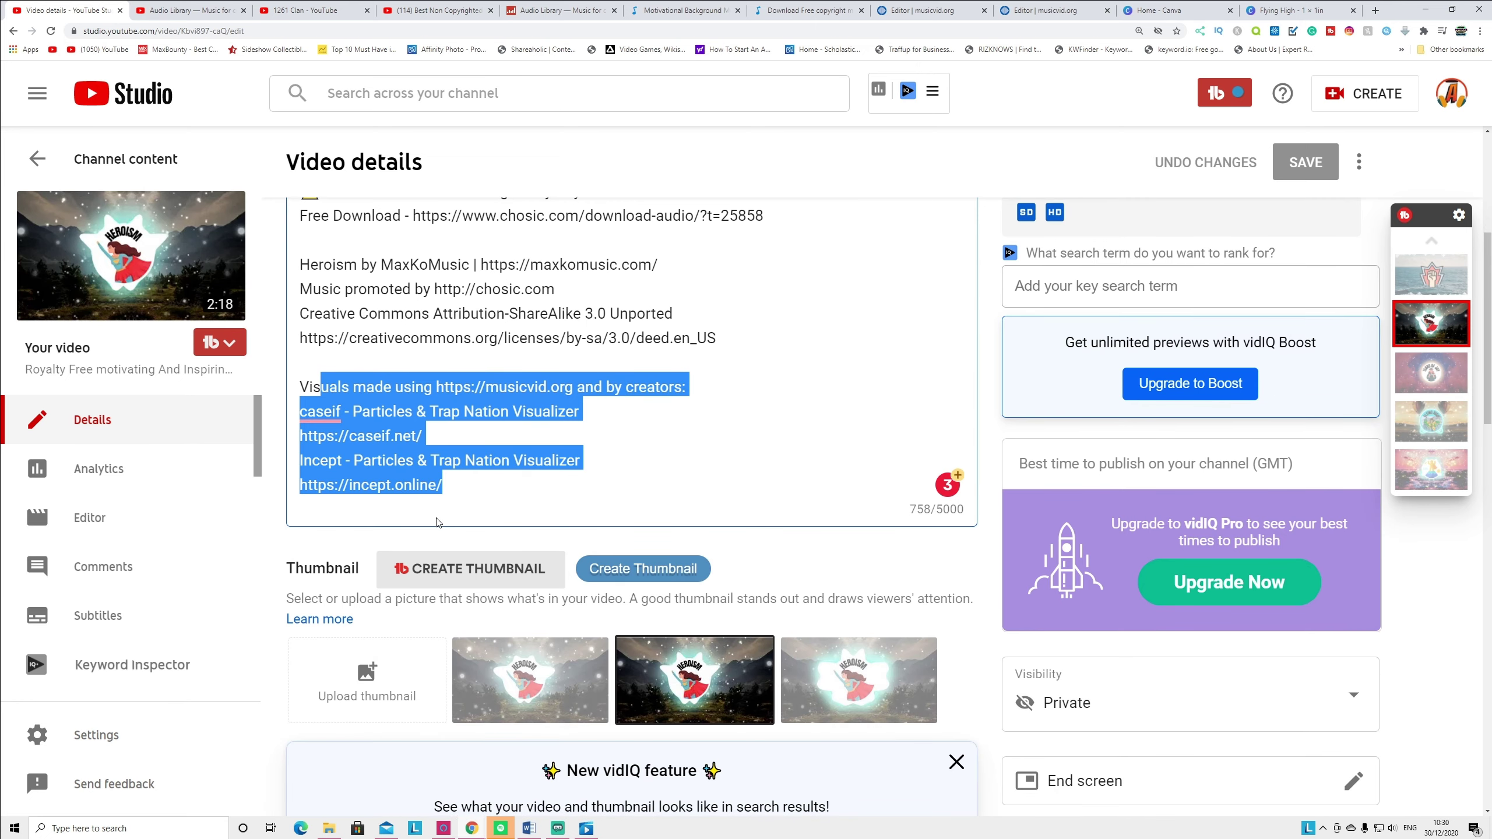
scroll(387, 427, "down", 6)
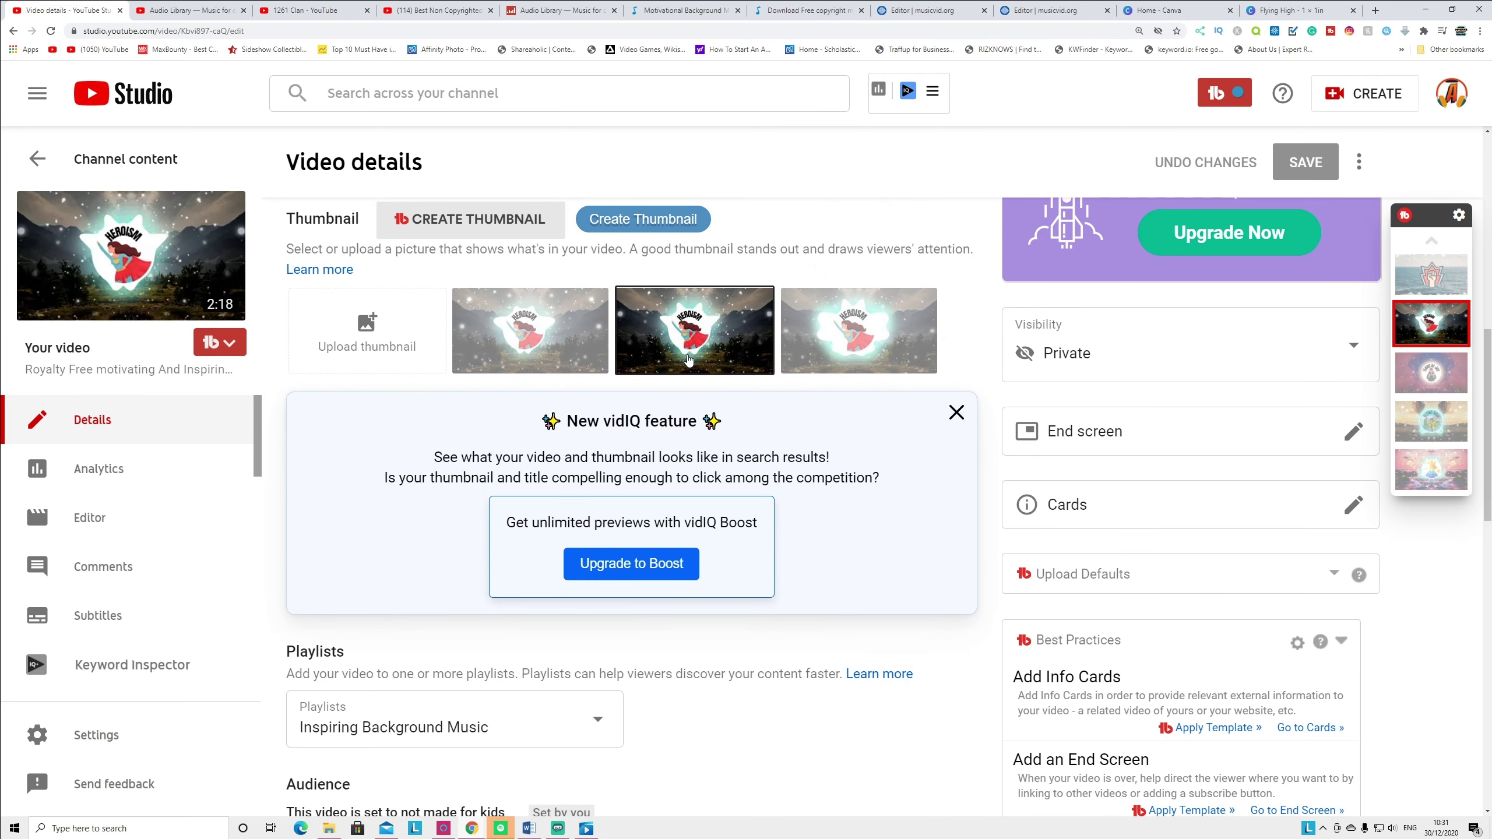
scroll(689, 364, "down", 15)
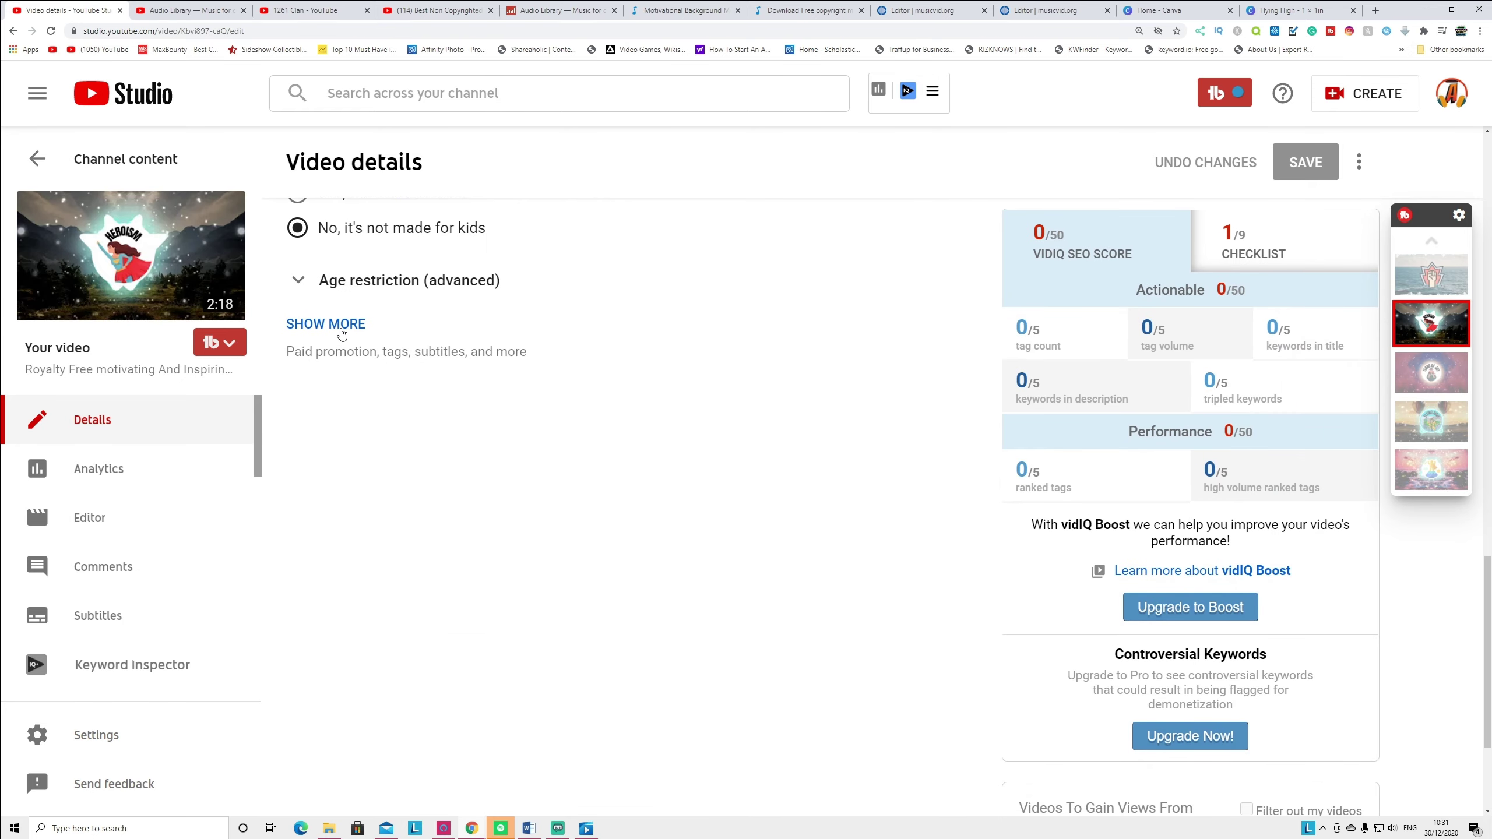
left_click(342, 333)
scroll(670, 448, "down", 3)
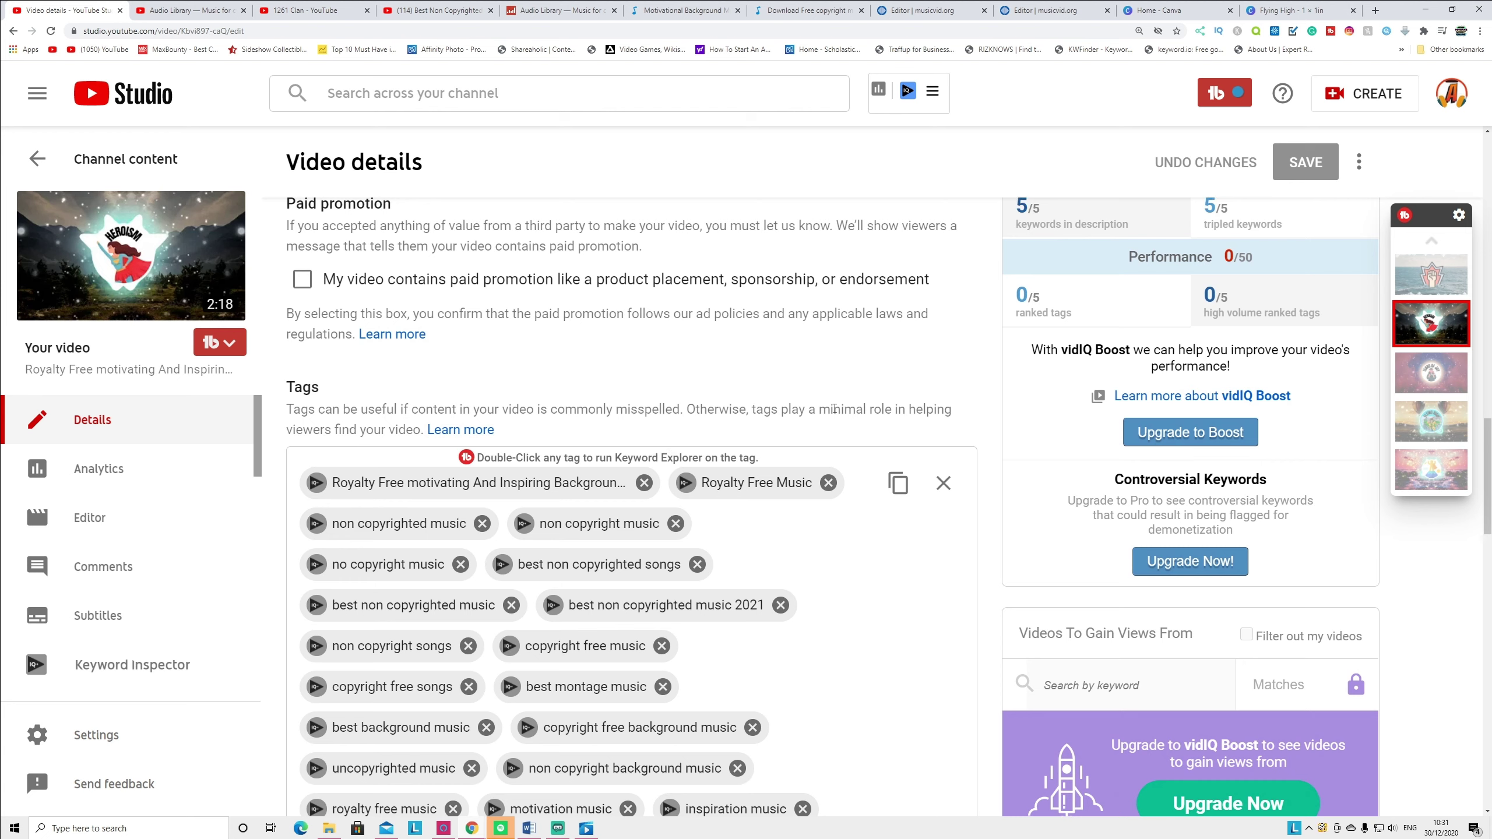
left_click(36, 169)
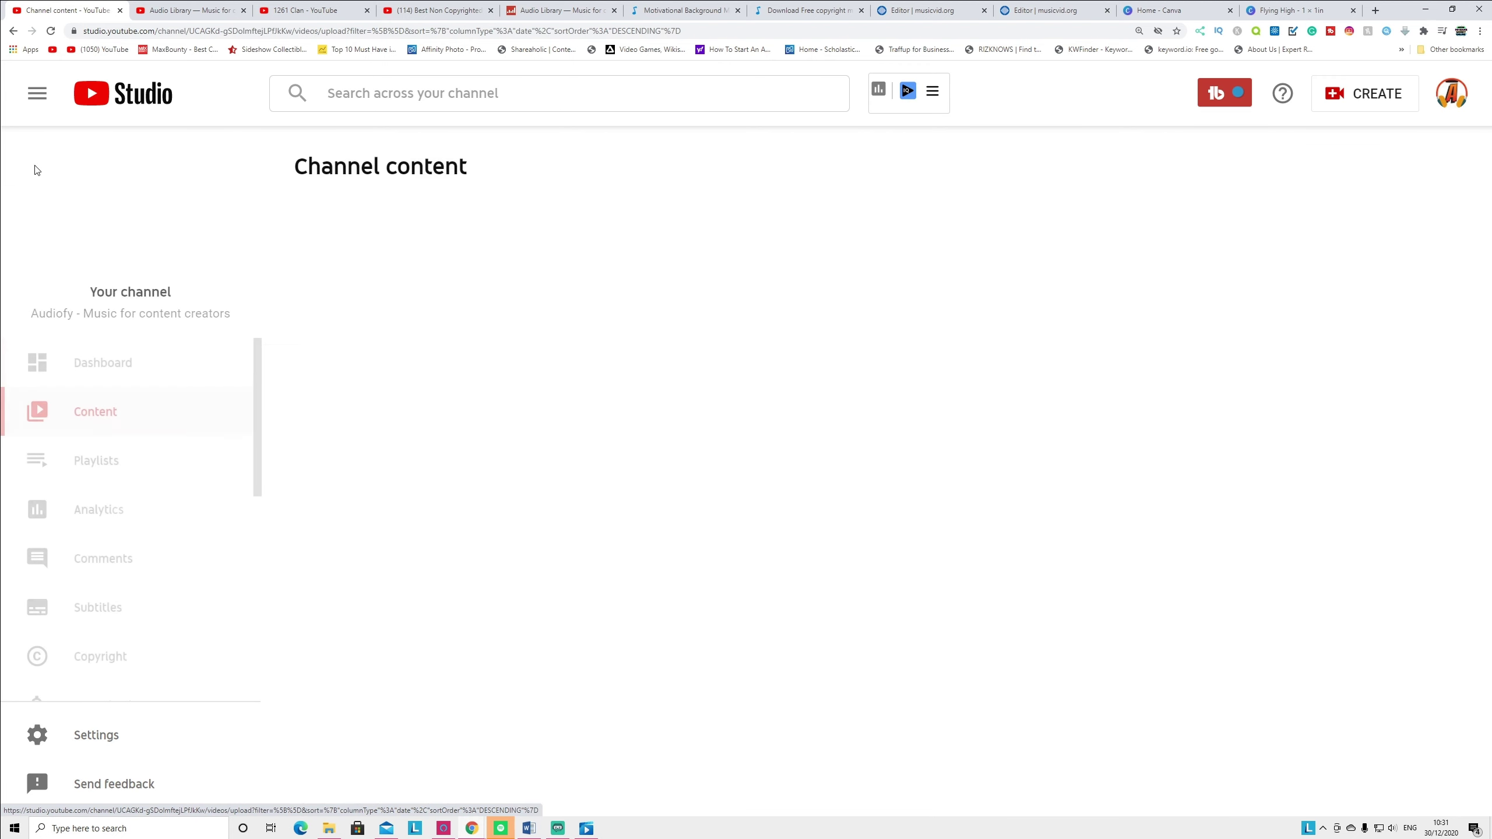